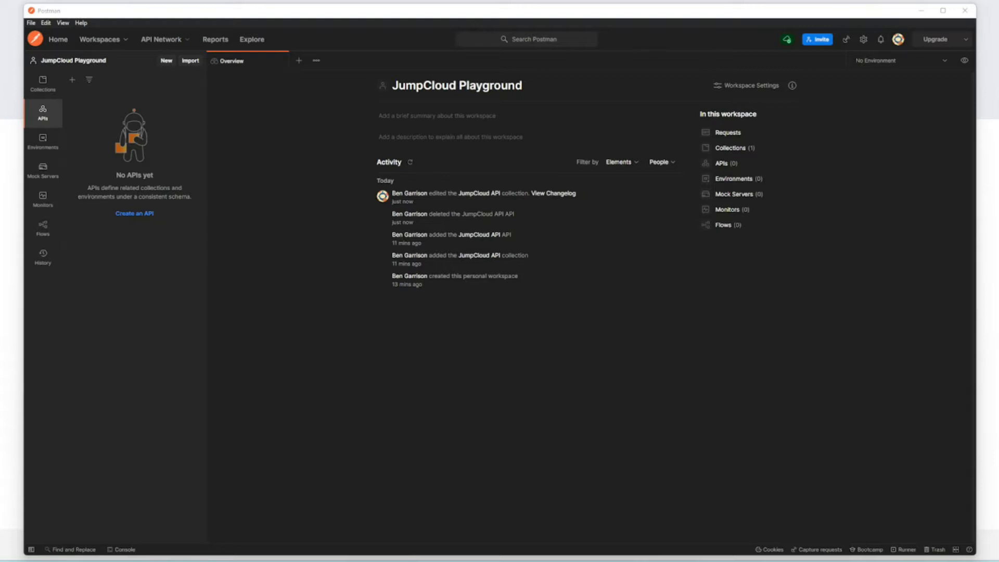
left_click_drag(413, 11, 406, 11)
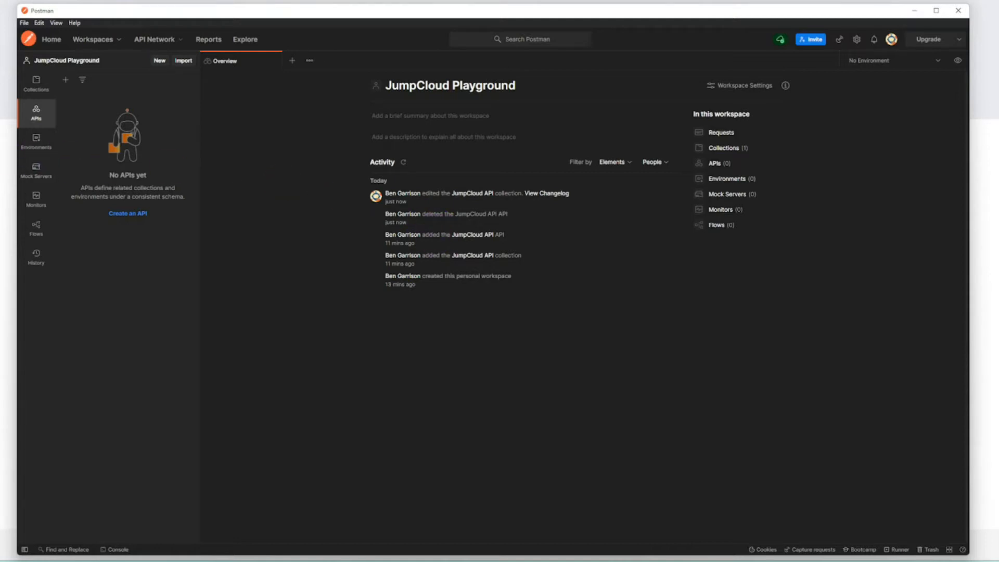
left_click(13, 137)
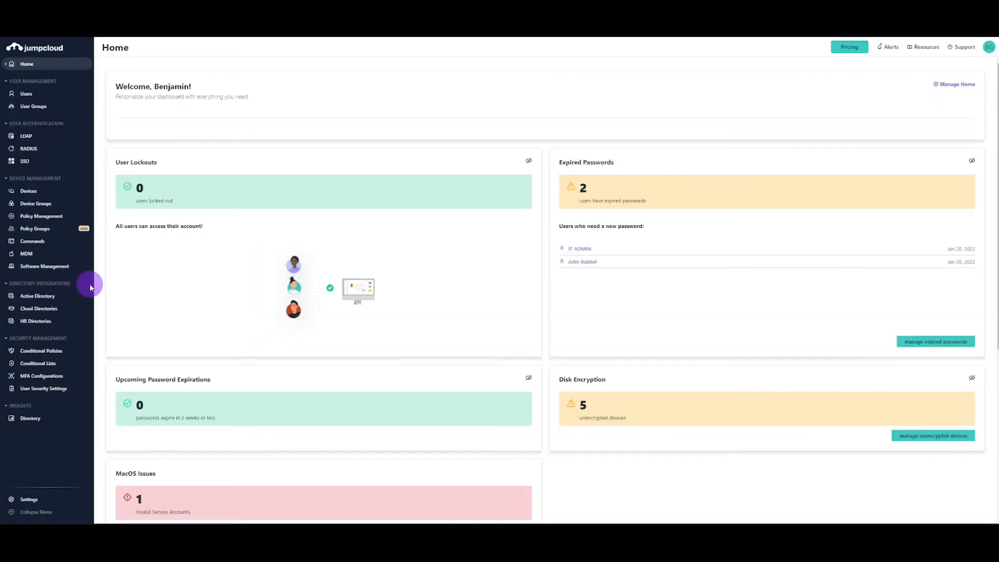
Step: Open Directory Insights in the JumpCloud admin console and inspect the event log and its event type filter
left_click(32, 418)
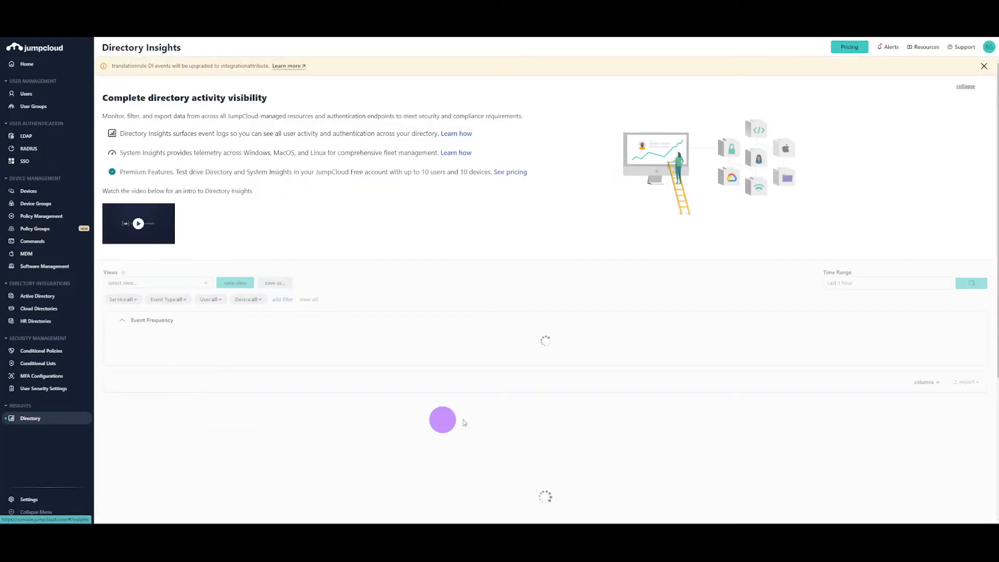
scroll(541, 445, "down", 1)
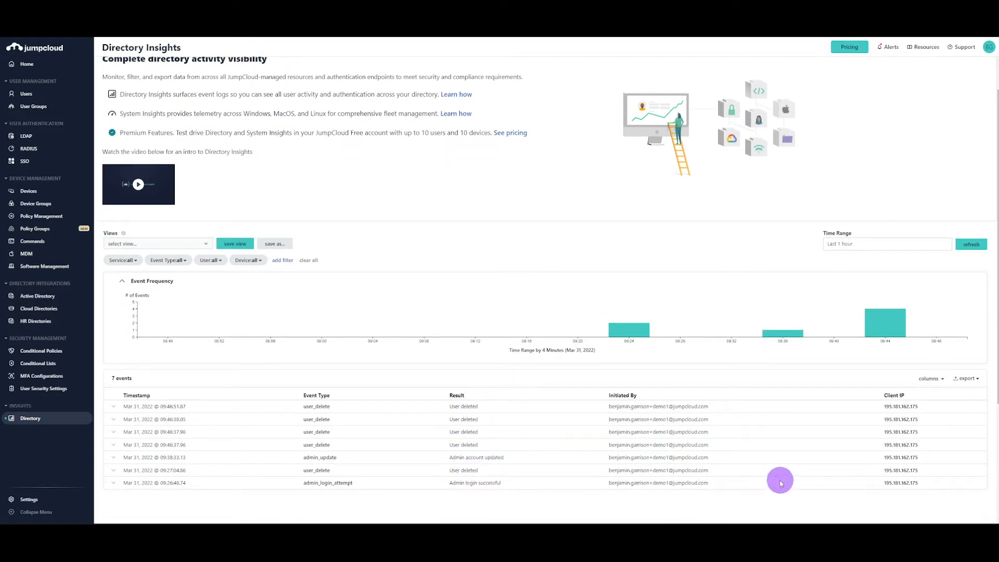
left_click(178, 261)
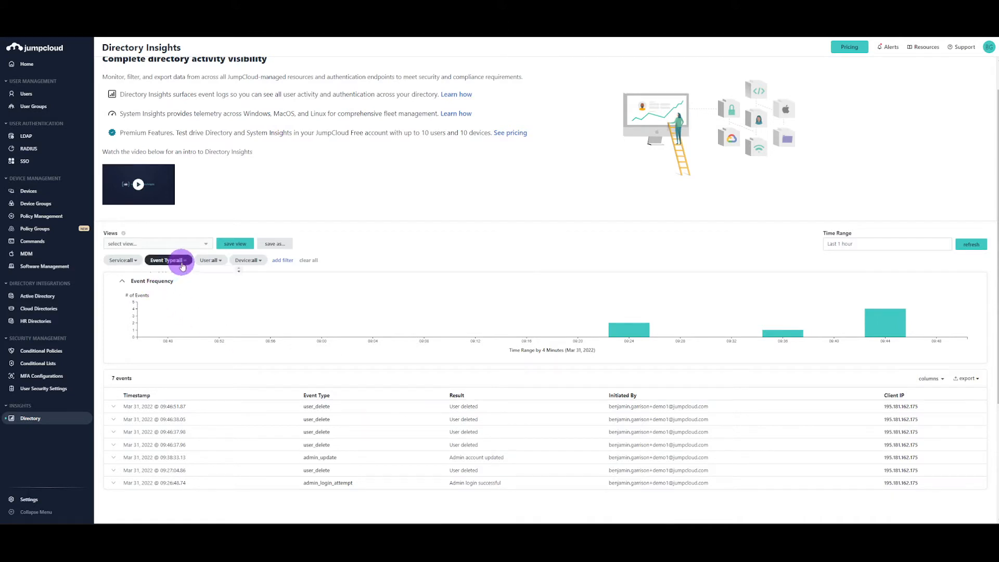
left_click(179, 260)
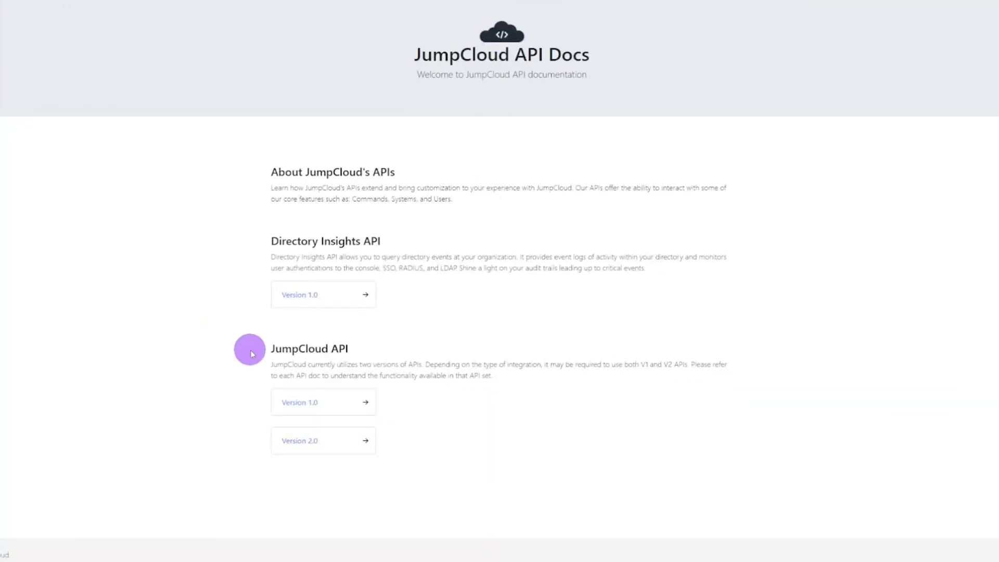
Step: Open the JumpCloud API Version 1.0 documentation and expand the Systemusers endpoints
left_click(301, 407)
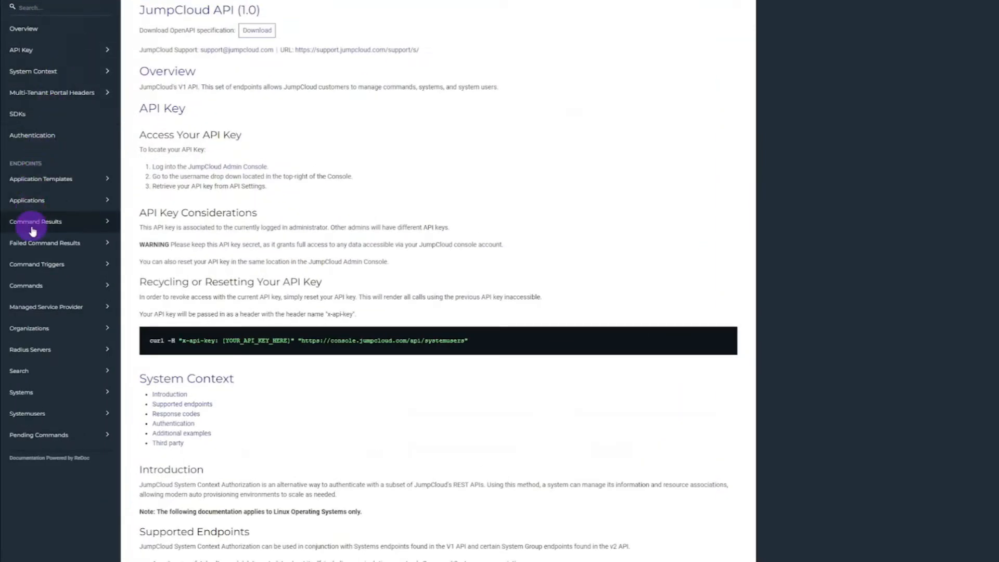
left_click(27, 414)
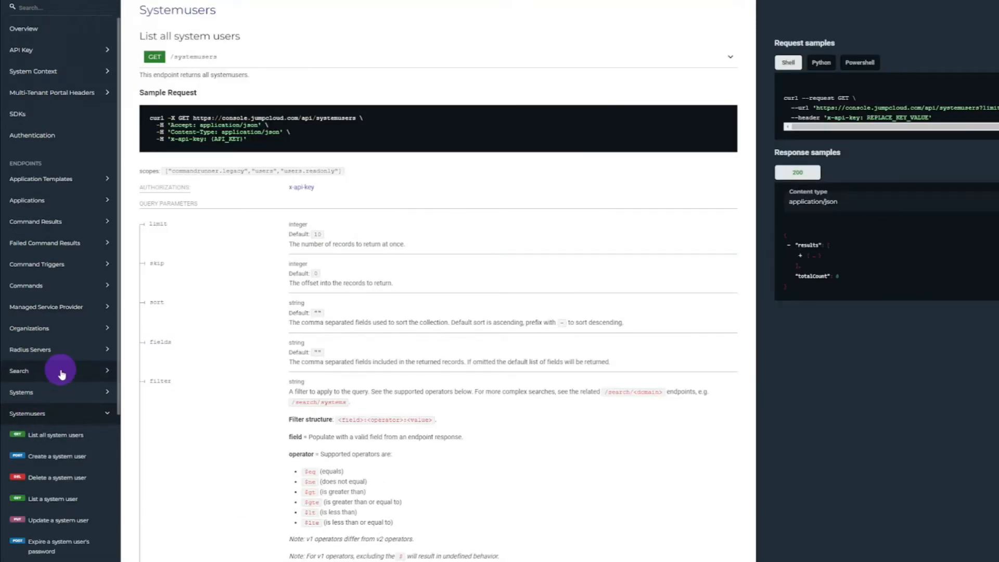
scroll(61, 375, "down", 3)
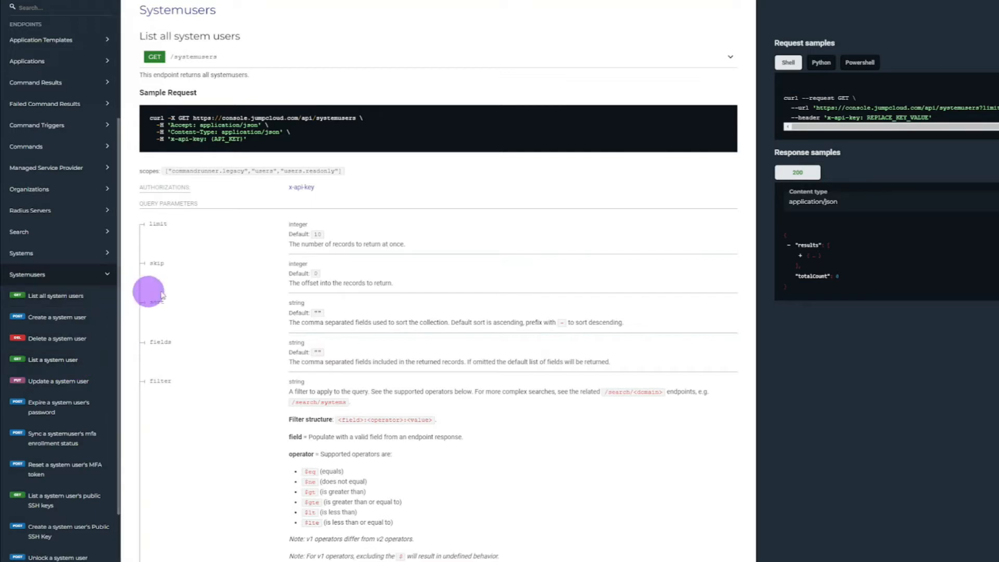
Step: Review the List all system users endpoint, including its default record limit and the department filter example
left_click_drag(192, 75, 249, 75)
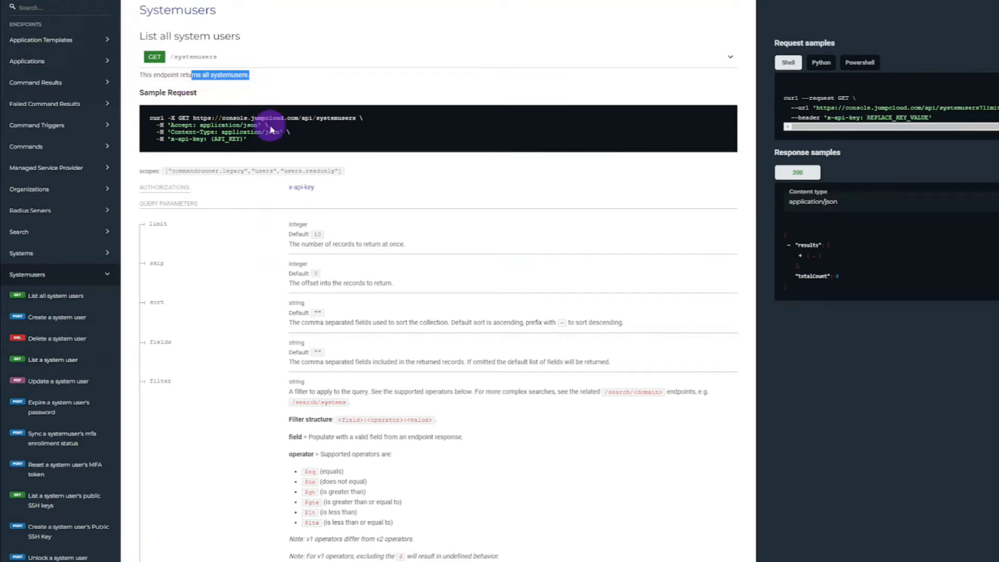
scroll(252, 245, "down", 1)
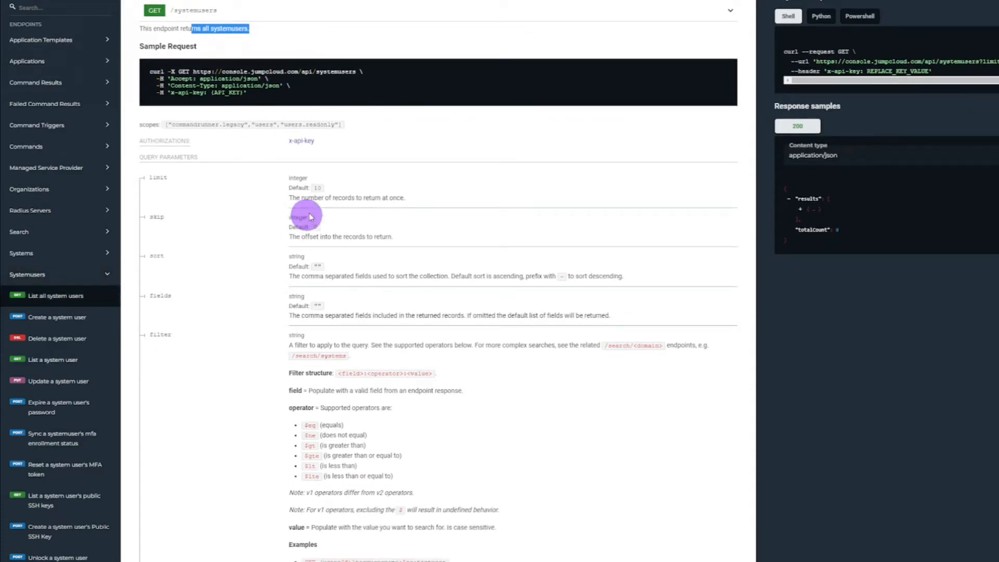
double_click(317, 188)
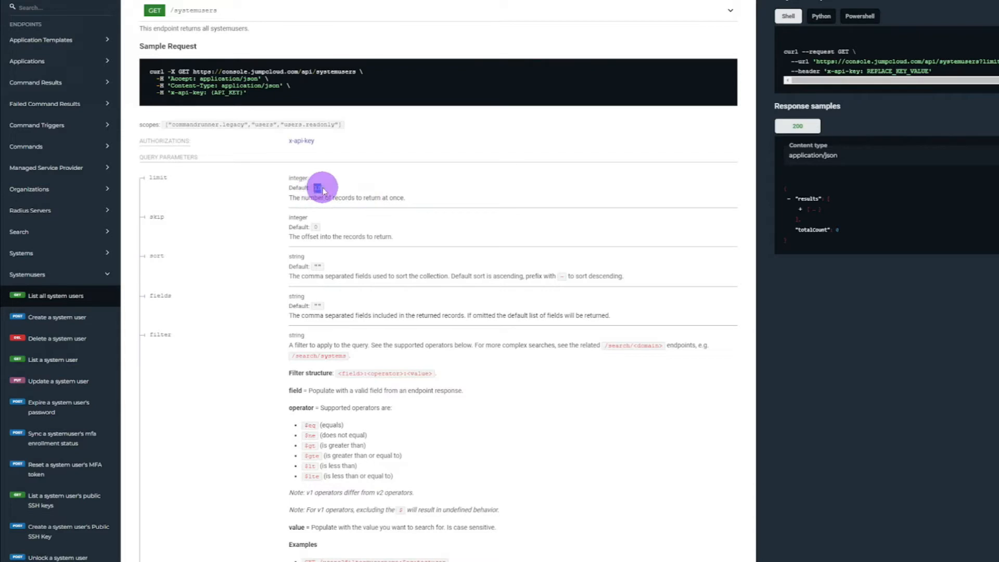
scroll(364, 260, "down", 4)
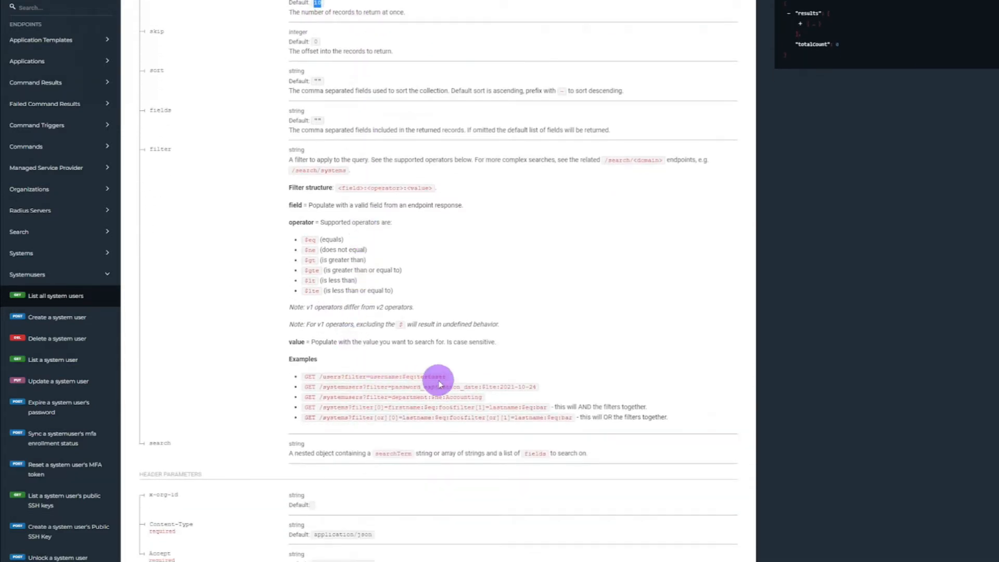
left_click(445, 399)
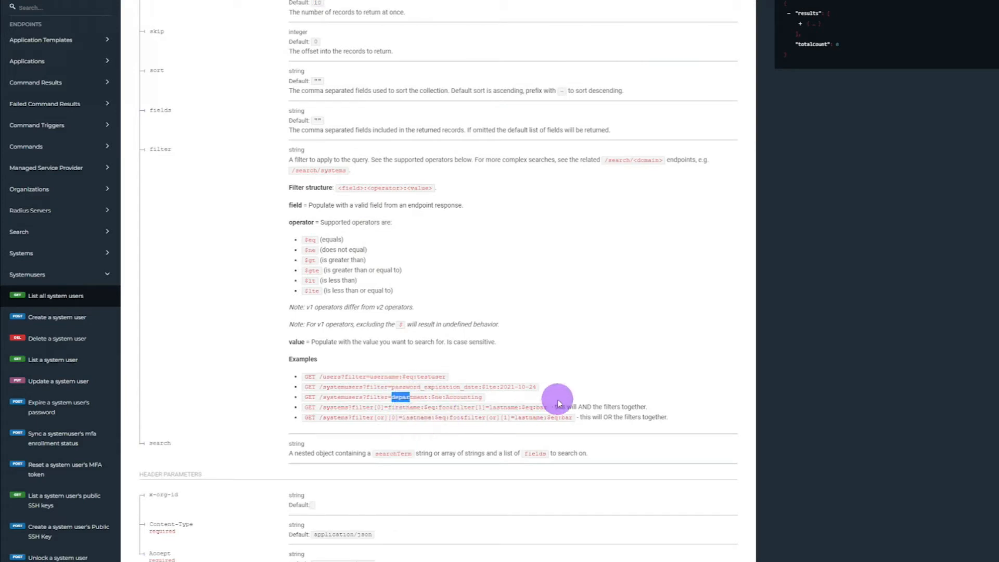
Step: Examine the company and department fields in the Create a system user JSON sample, and return to the filter parameters
scroll(557, 403, "down", 6)
scroll(558, 398, "down", 8)
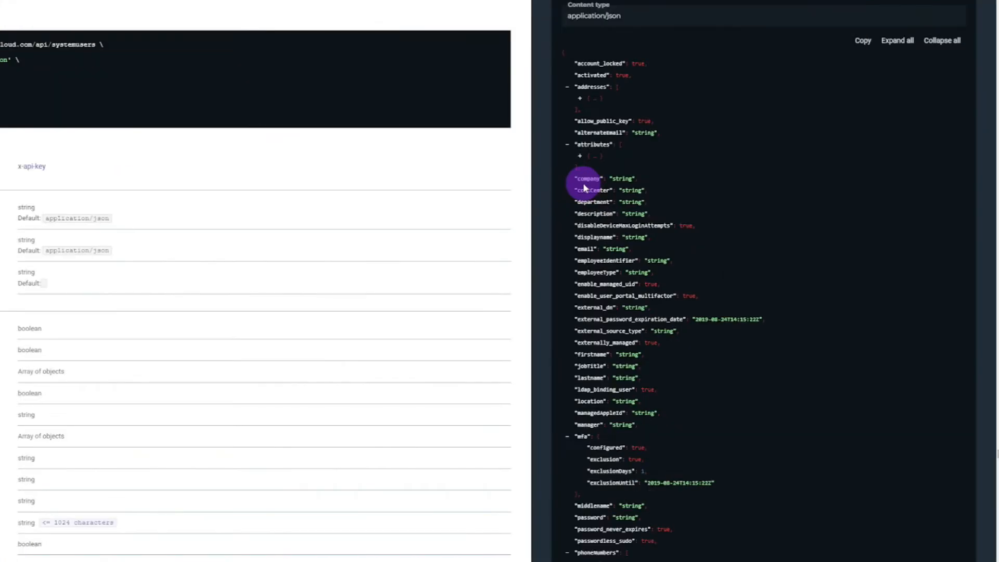
left_click_drag(577, 179, 628, 178)
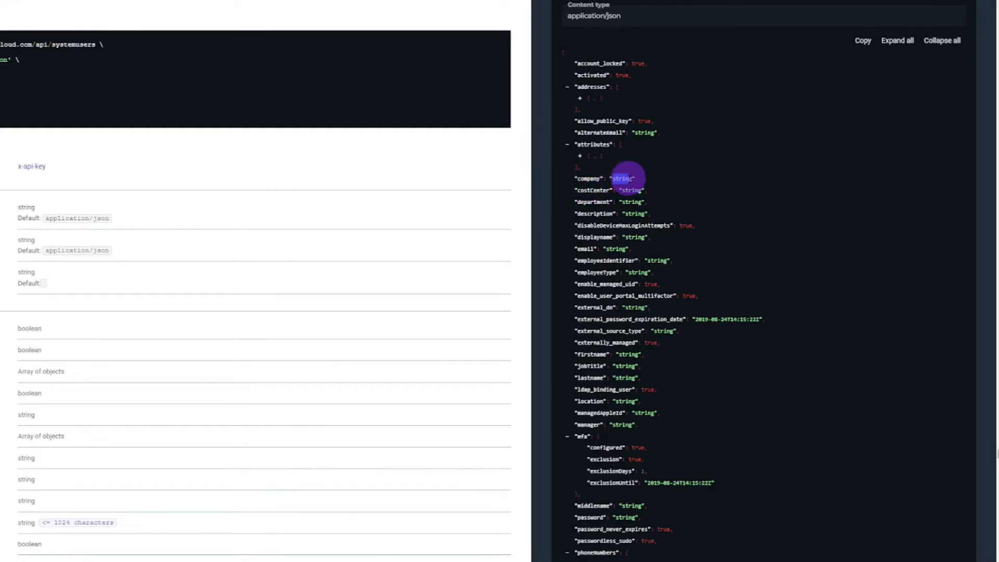
left_click_drag(578, 202, 644, 202)
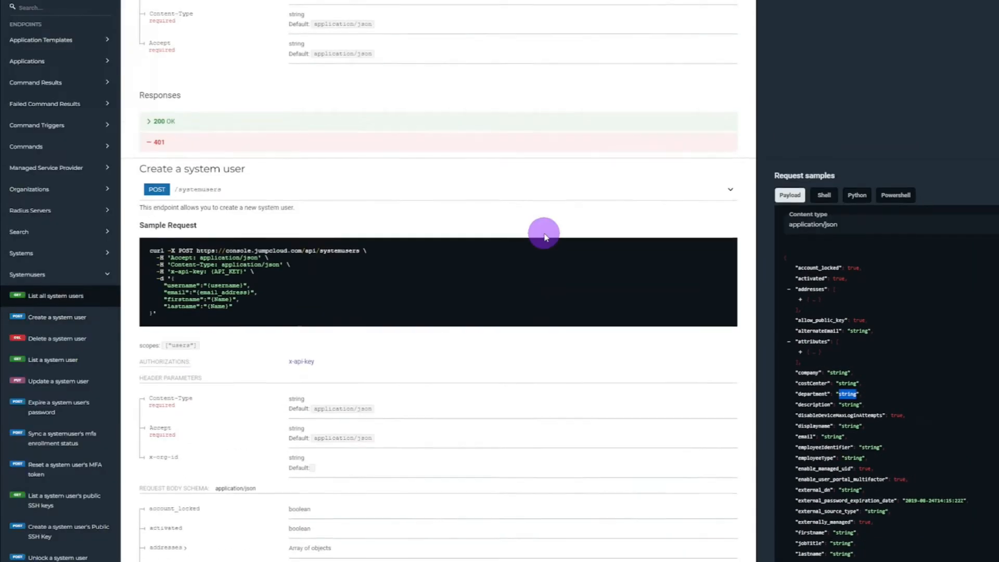
scroll(297, 230, "up", 5)
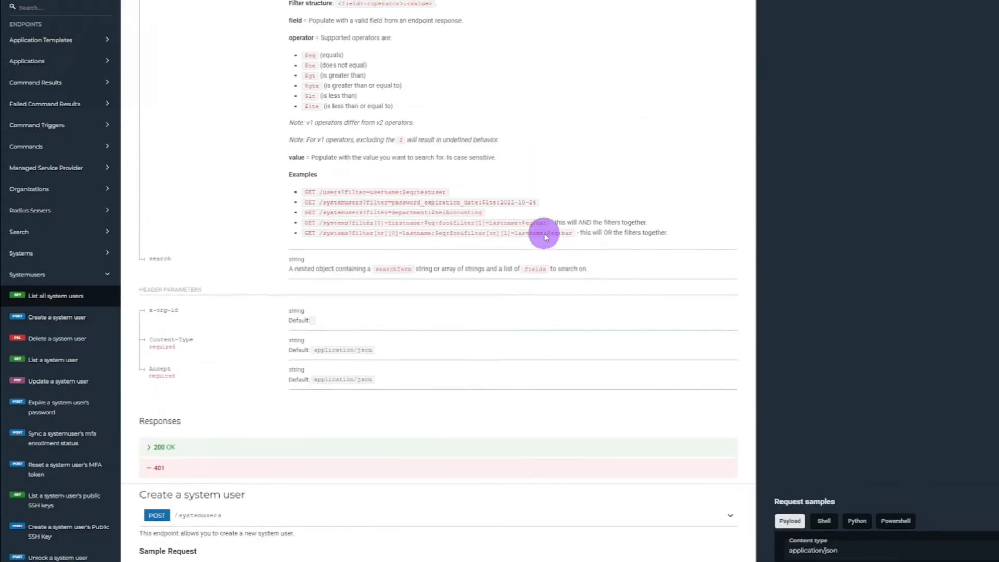
scroll(544, 233, "up", 5)
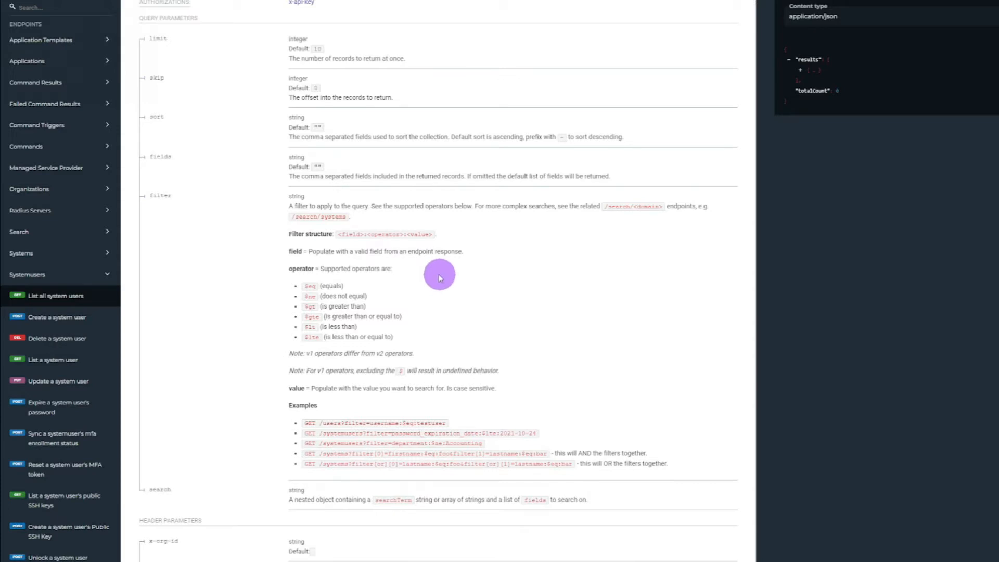
Step: Return to the JumpCloud API Docs overview and open the Version 2.0 documentation of the JumpCloud API
left_click(57, 0)
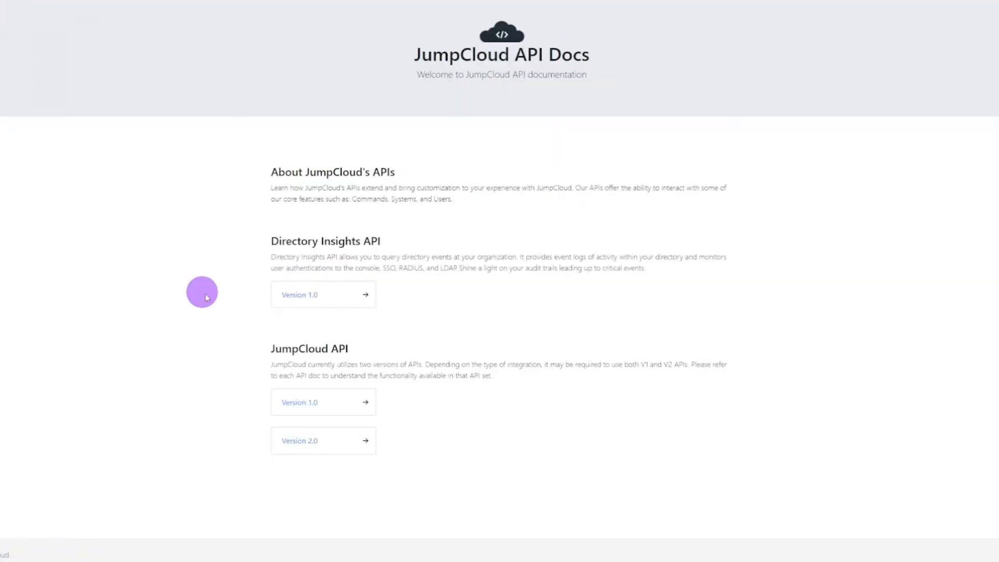
left_click(300, 445)
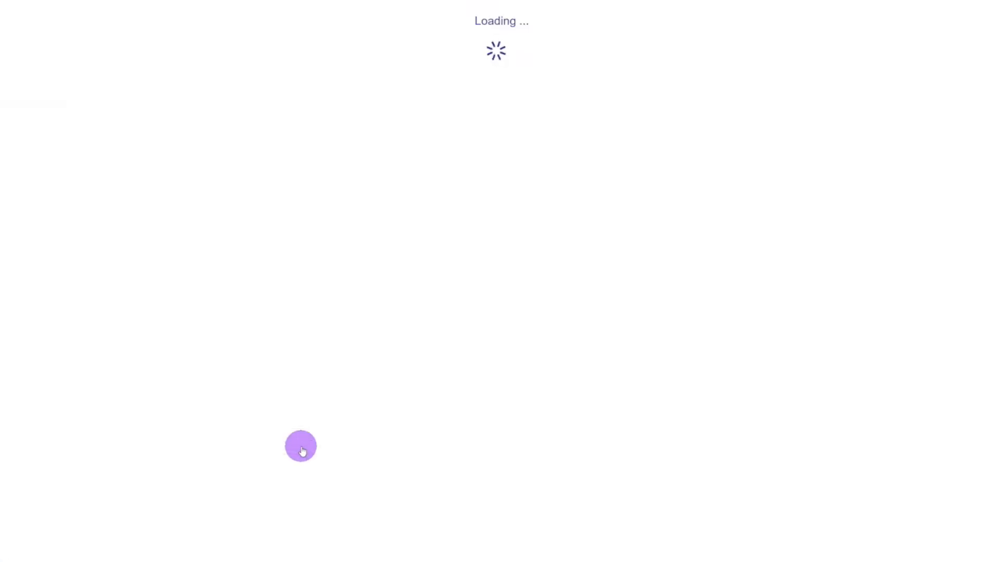
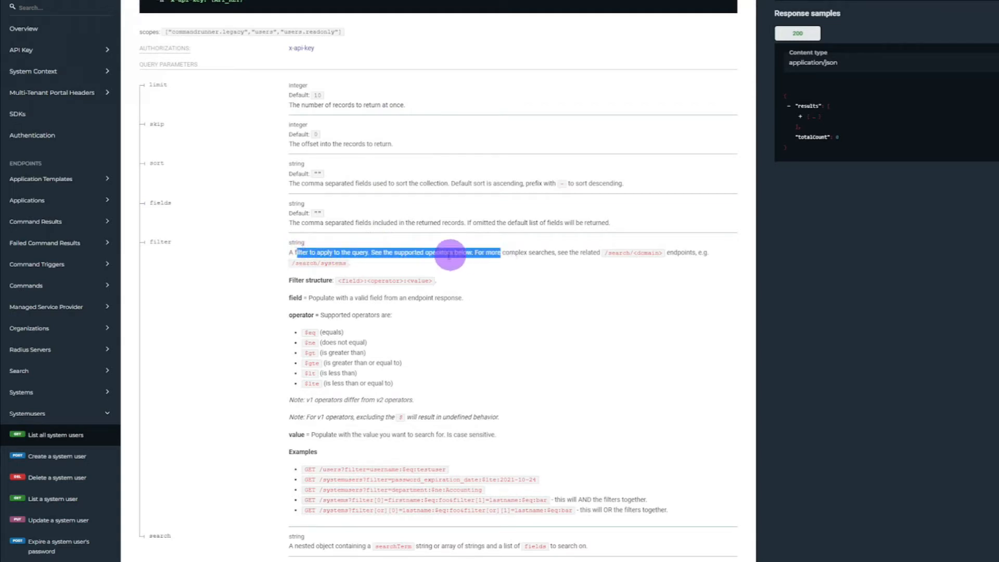
Step: Review the filter parameter documentation, covering the search endpoints for complex queries, the field:operator:value structure and the supported operators
left_click(389, 251)
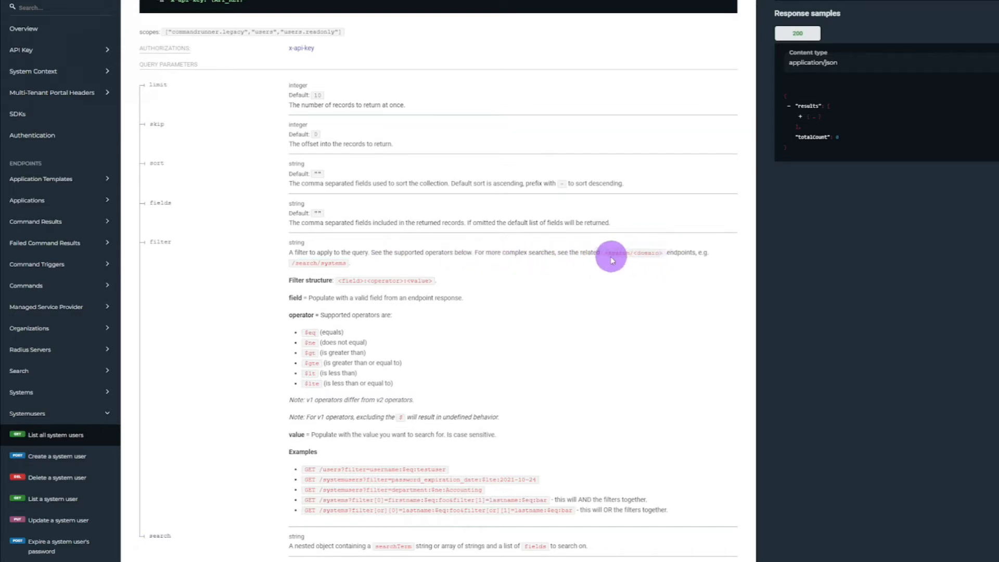
left_click_drag(606, 255, 670, 254)
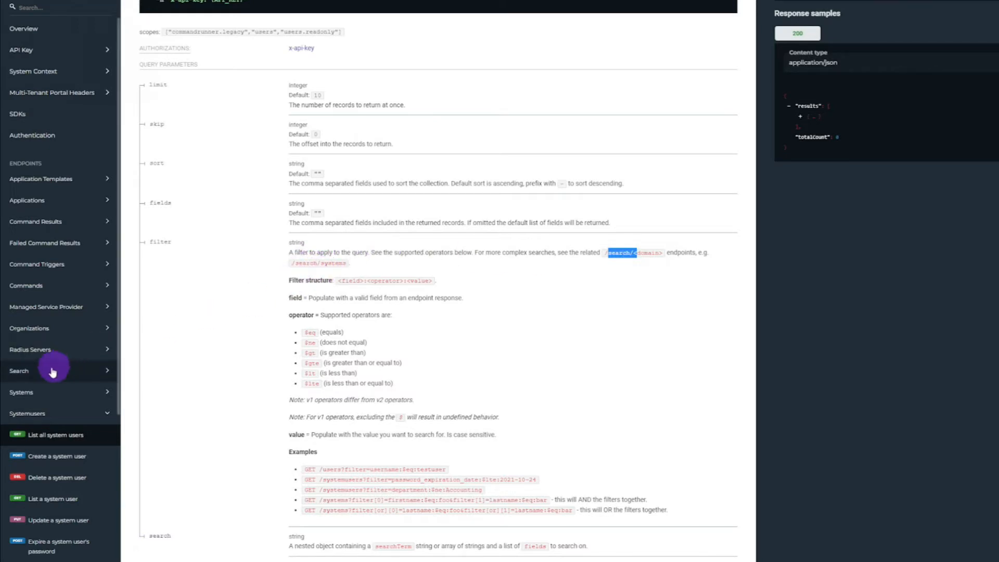
left_click(297, 279)
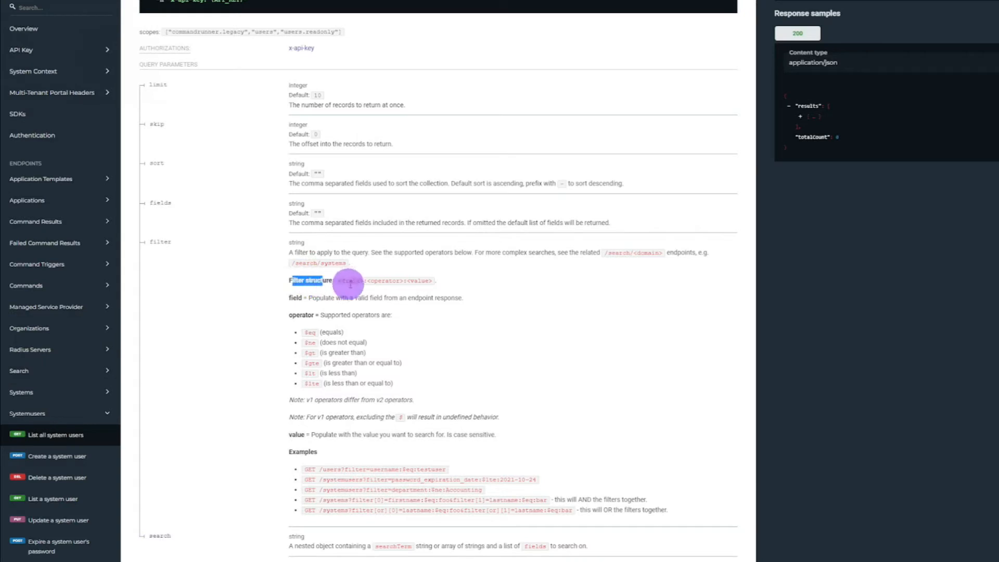
left_click_drag(338, 281, 432, 283)
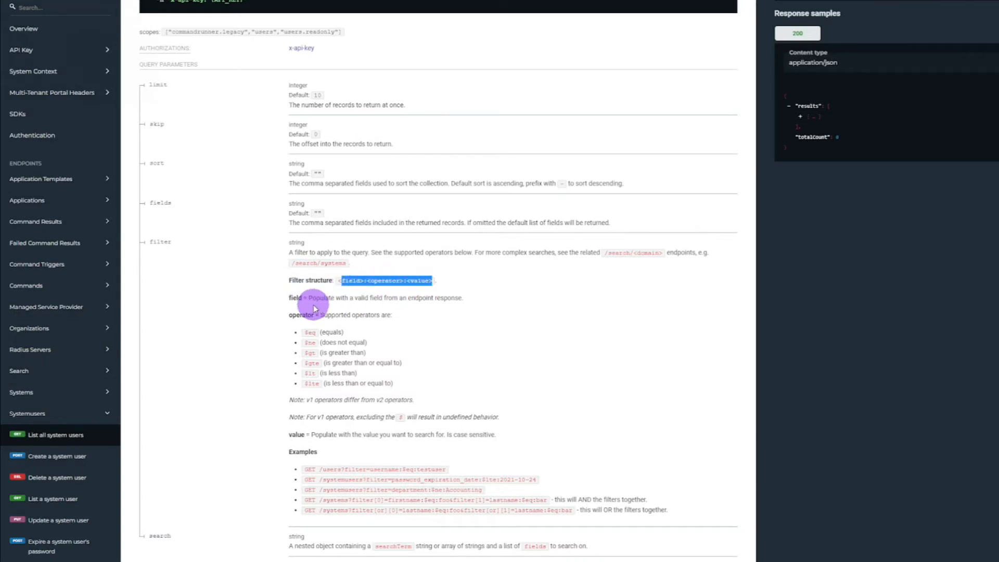
left_click_drag(302, 331, 415, 385)
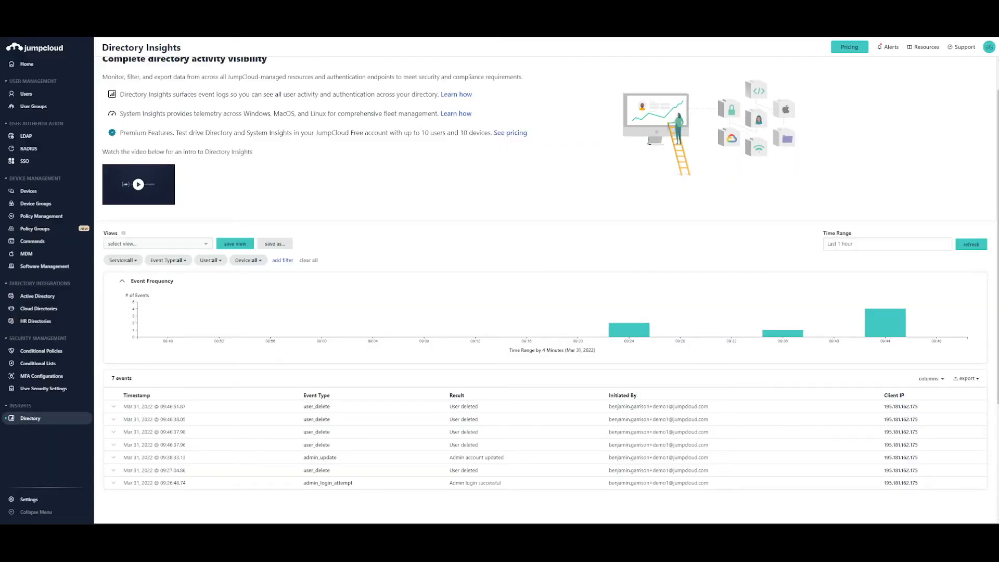
Step: Switch to the JumpCloud console, open the third listed user's details and look over the User Security Settings and Permissions section
left_click(33, 96)
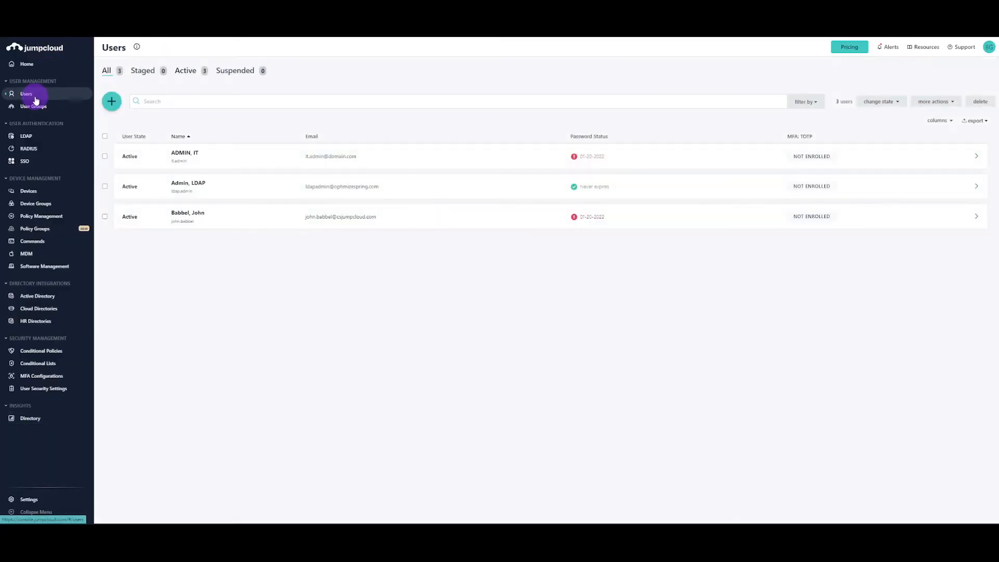
left_click(438, 224)
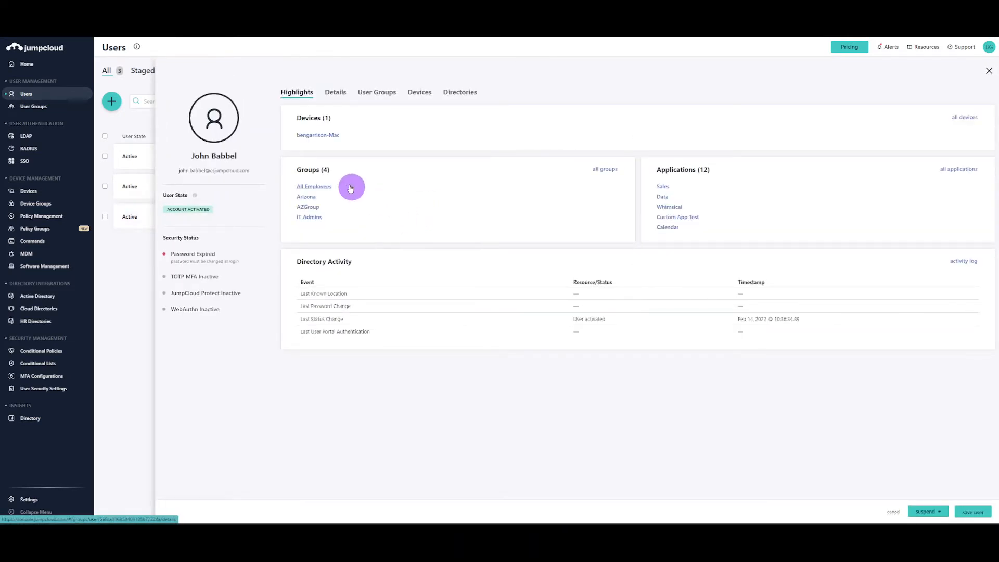
left_click(335, 93)
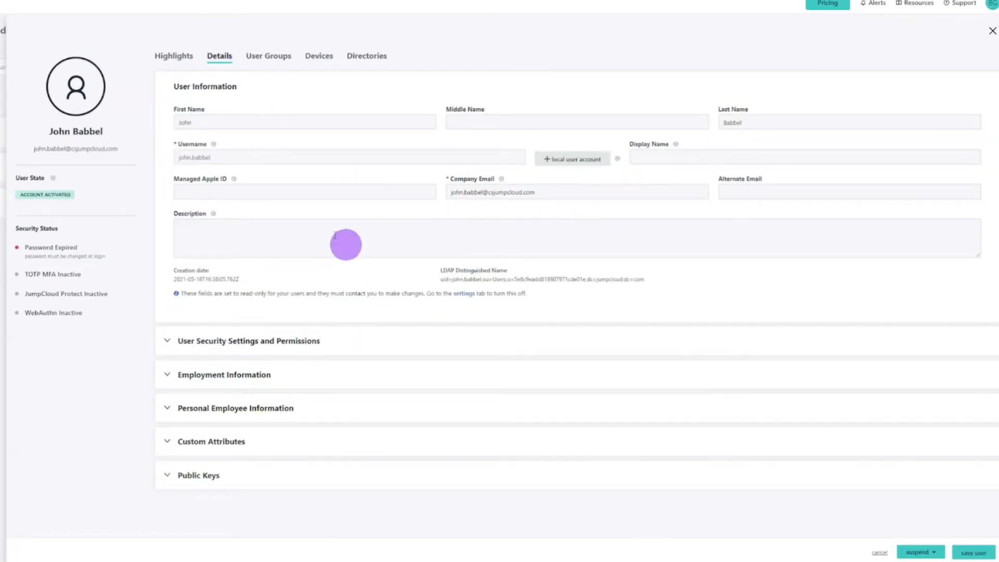
mouse_move(247, 166)
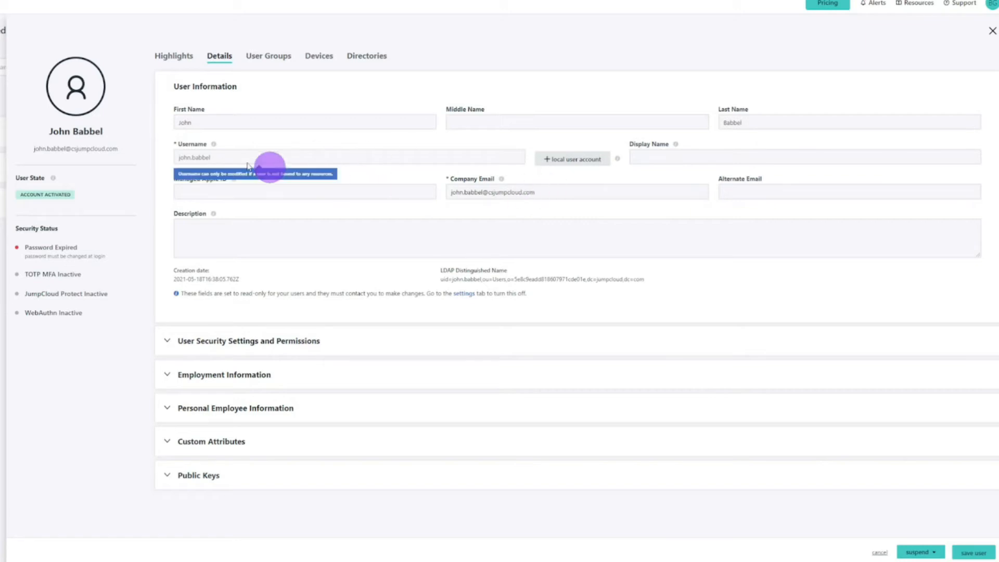
left_click(222, 343)
scroll(424, 330, "down", 1)
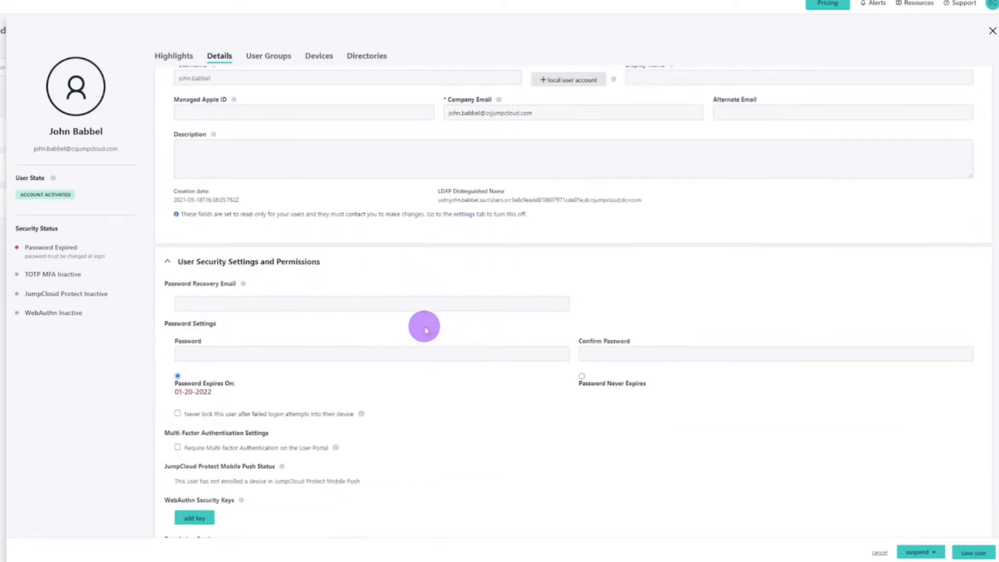
scroll(424, 326, "up", 1)
left_click(293, 299)
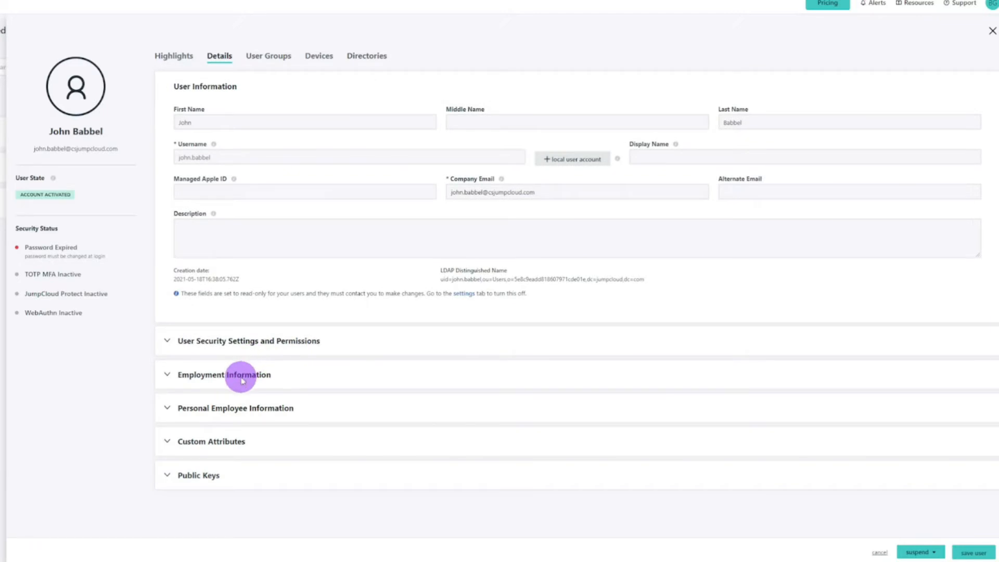
Step: Set the user's Department to Marketing in the Employment Information and save the user
left_click(241, 375)
left_click(475, 398)
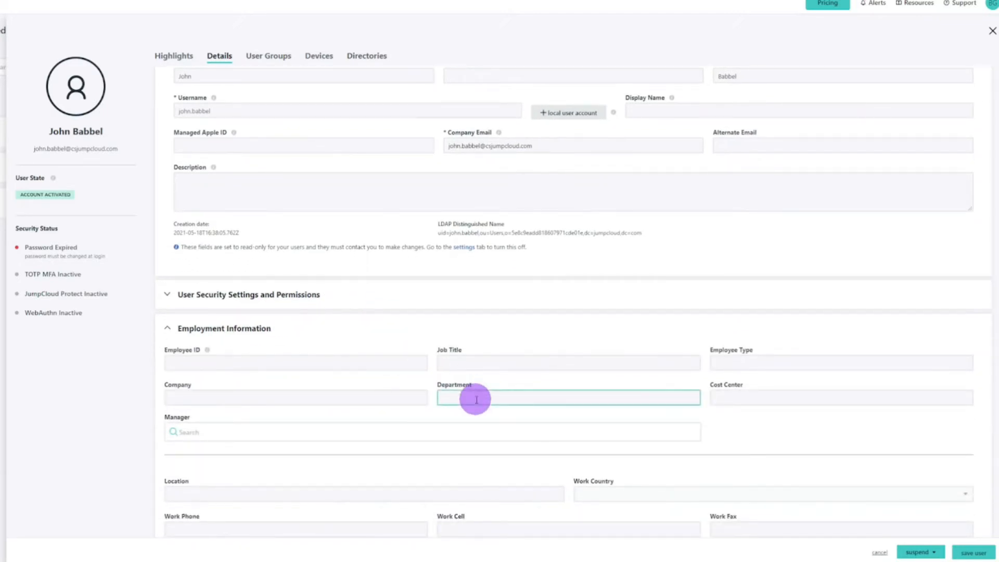
type("Ma")
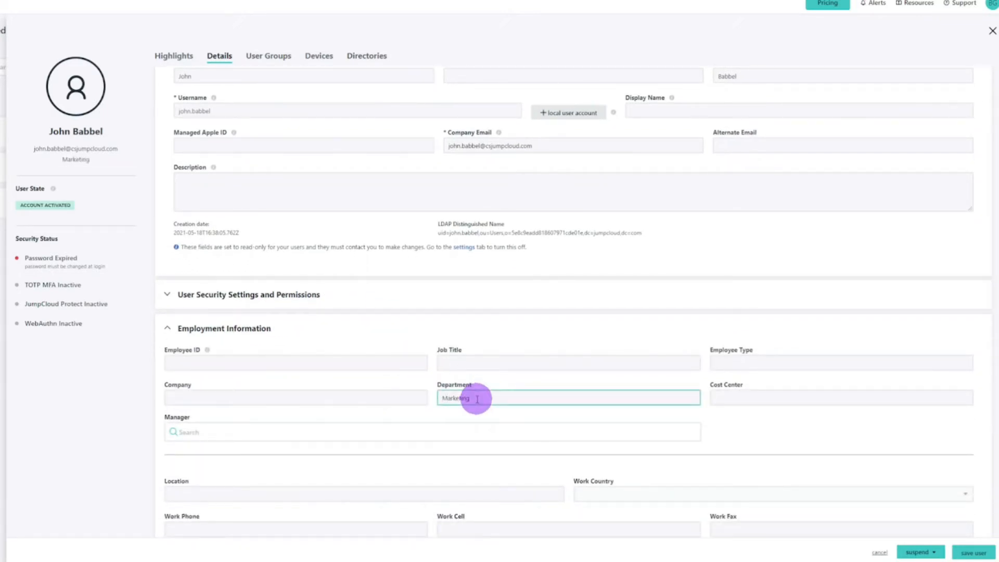
type("rketing")
left_click(972, 553)
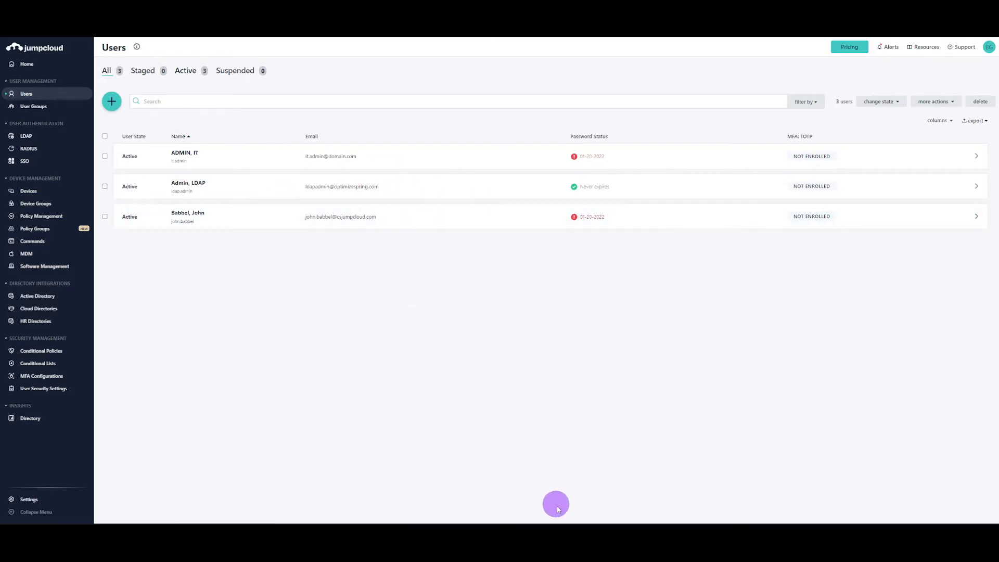
Step: Switch to Postman and look over the available workspaces and the options for creating a new API, leaving without creating one
left_click(561, 520)
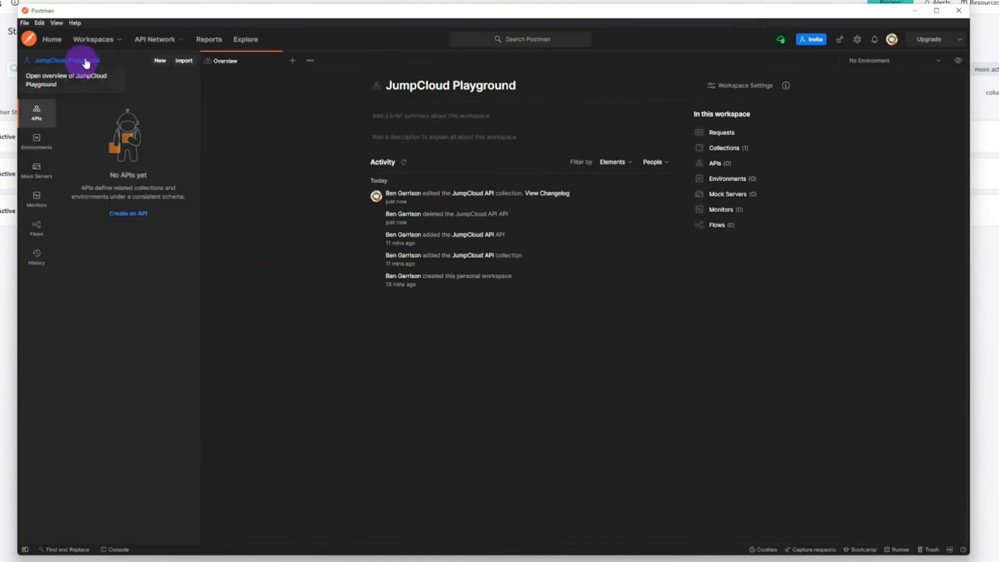
left_click(96, 41)
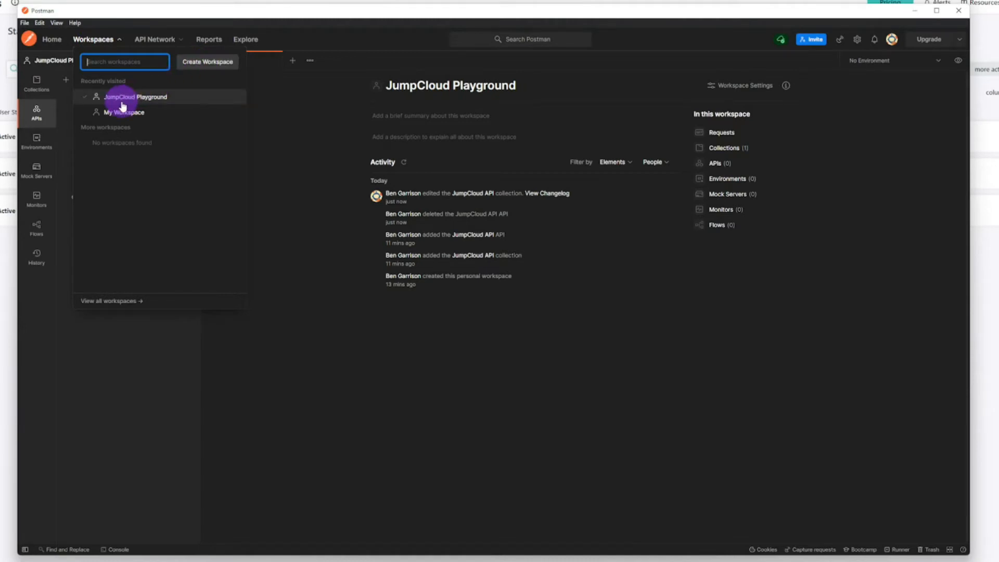
left_click(342, 360)
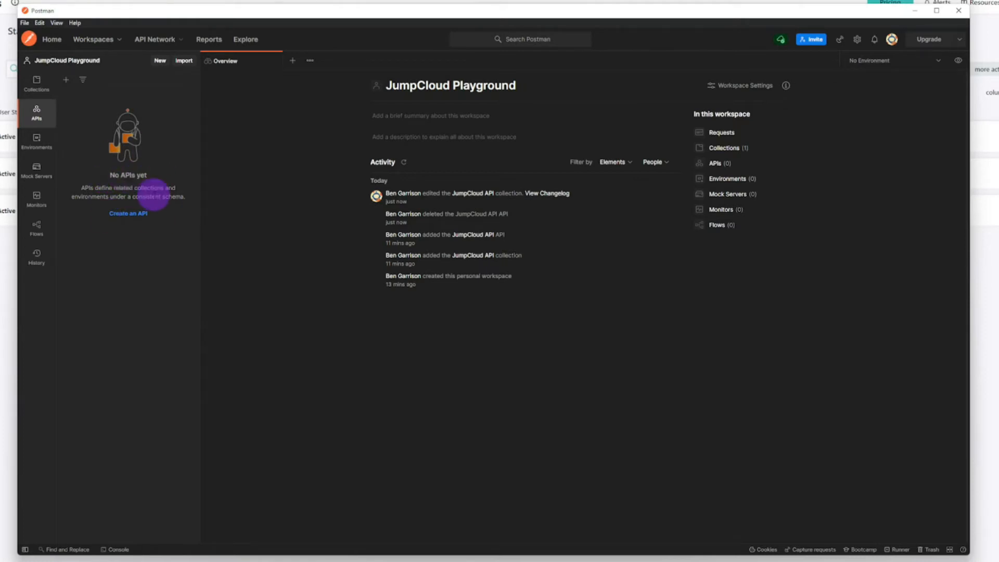
left_click(139, 218)
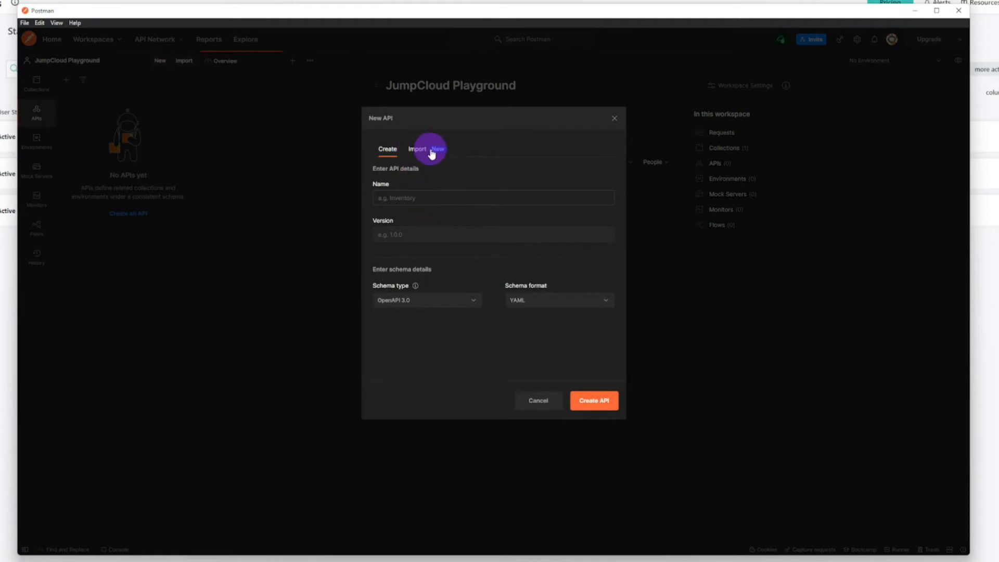
left_click(536, 401)
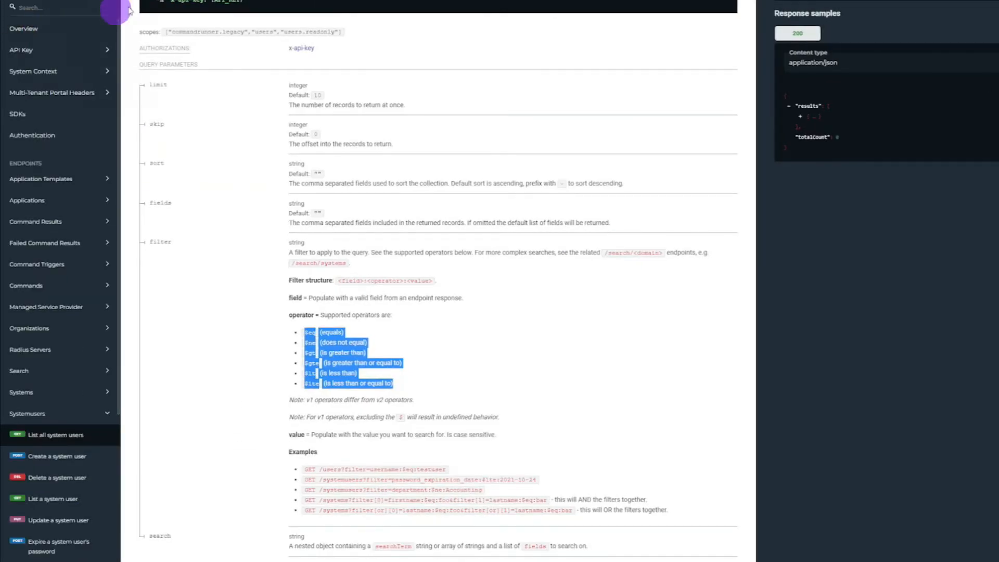
Step: Switch to the JumpCloud API documentation and return to the top of its overview page
left_click(36, 30)
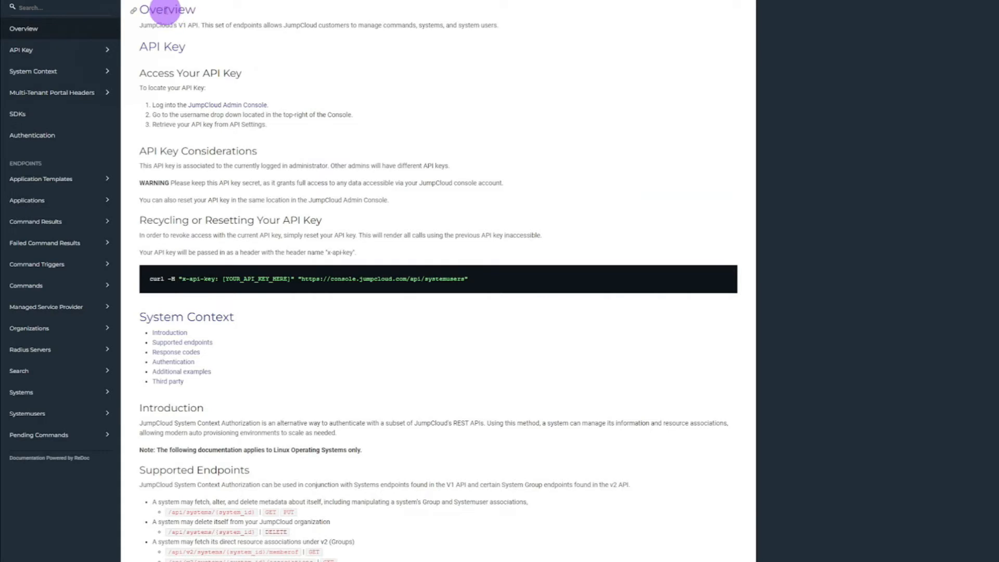
scroll(212, 89, "up", 1)
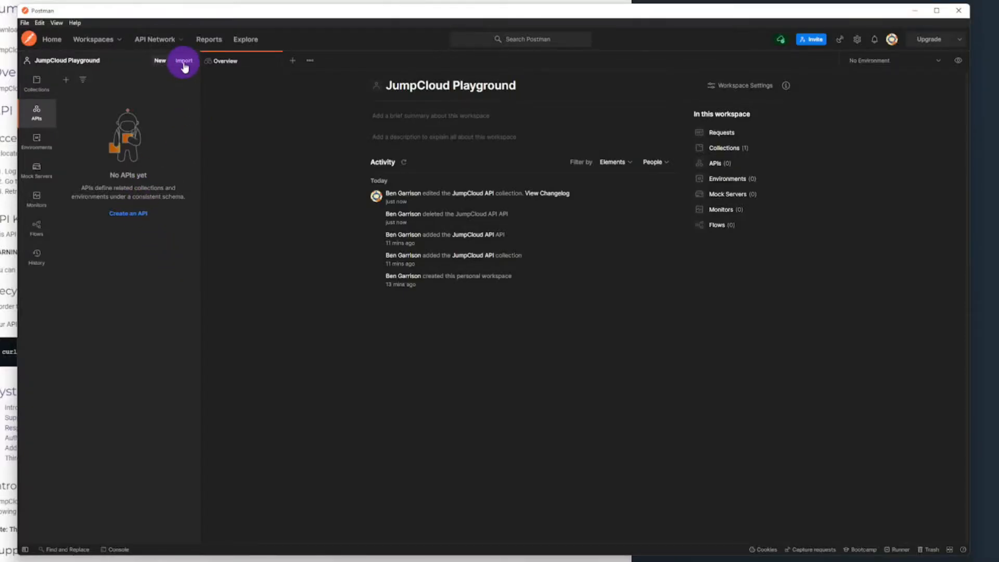
Step: Switch to Postman and import index.yaml from Downloads as an API, generating a collection linked as Documentation
left_click(184, 61)
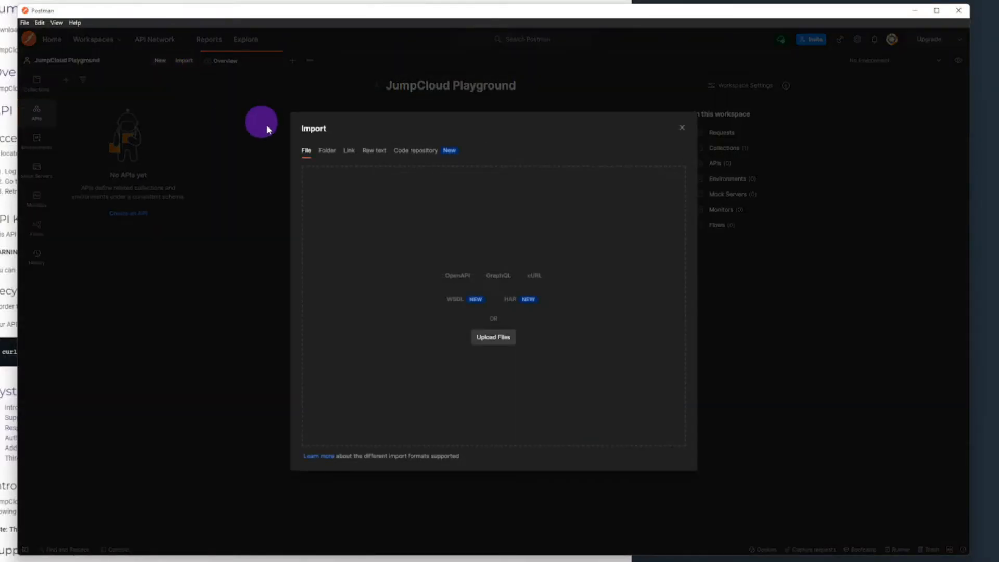
left_click(486, 338)
left_click(137, 109)
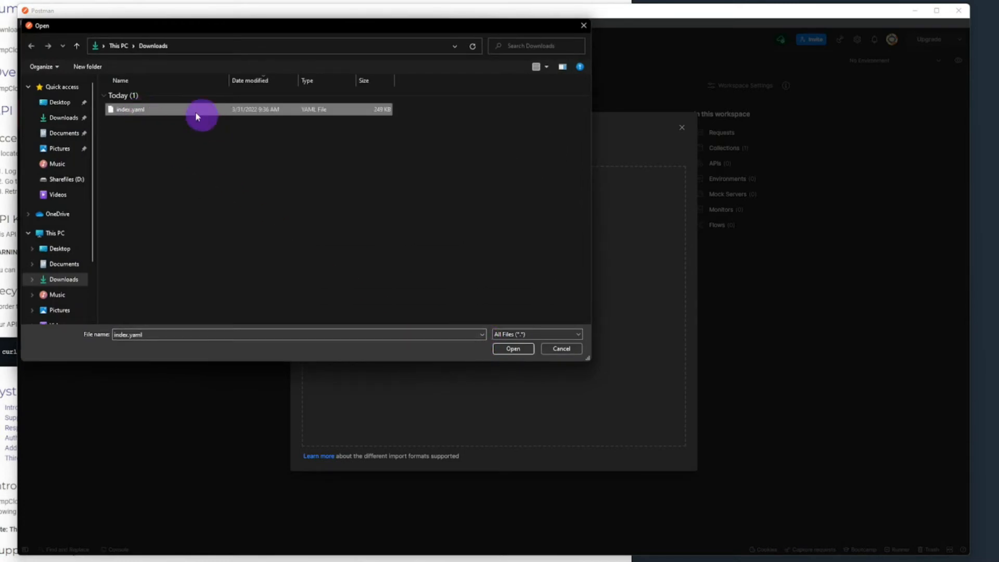
left_click(507, 348)
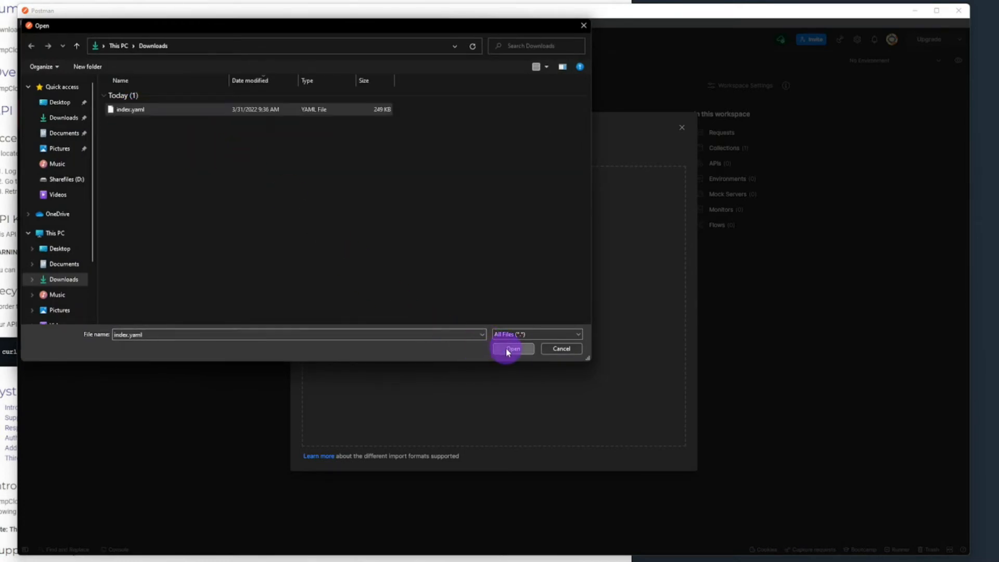
left_click(378, 235)
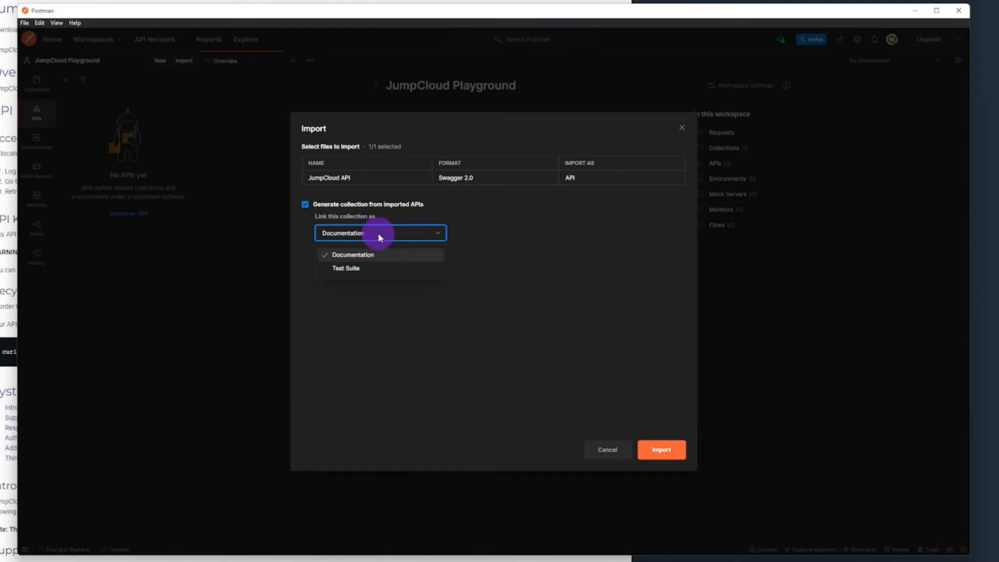
left_click(378, 235)
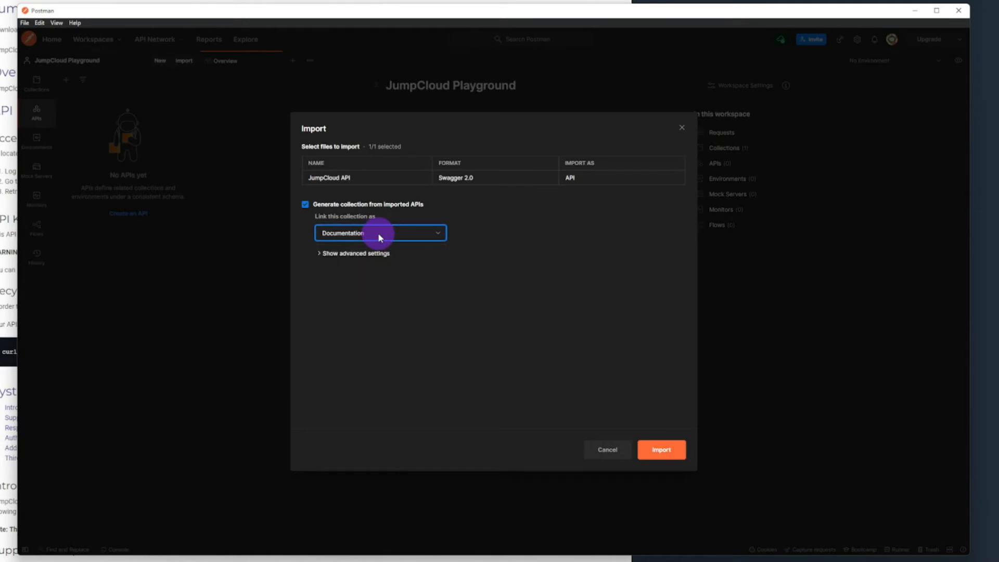
left_click(319, 254)
left_click(319, 254)
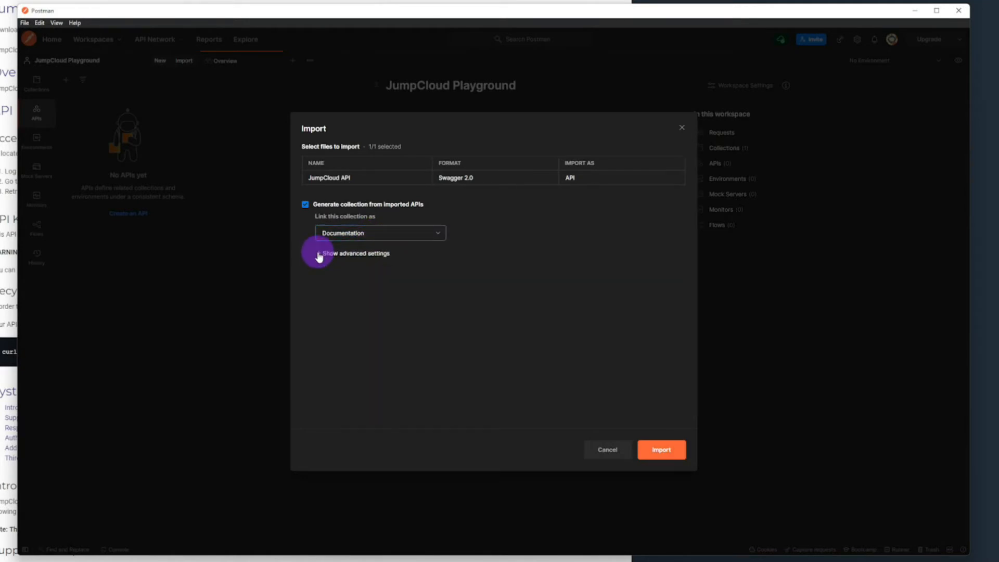
left_click(662, 450)
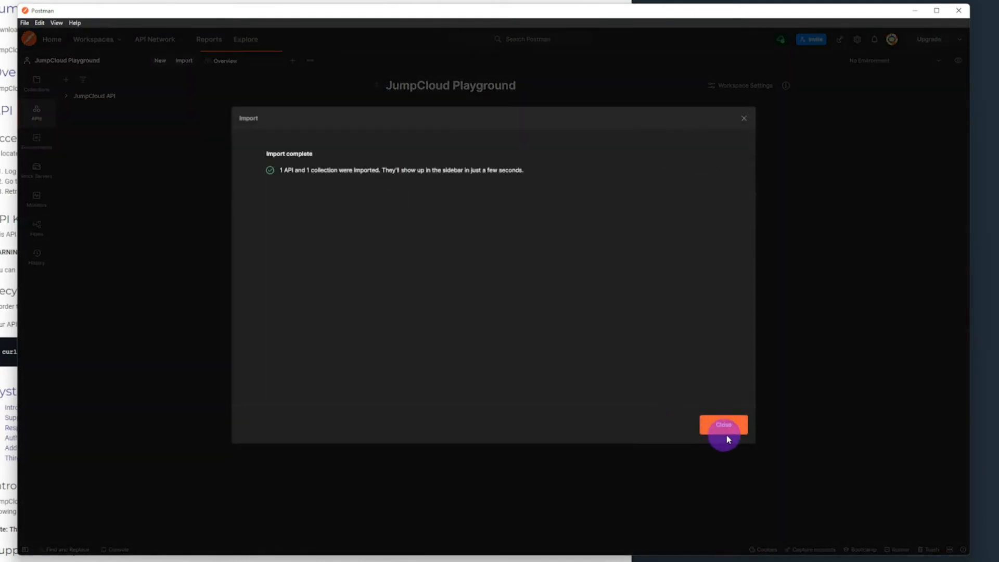
left_click(729, 425)
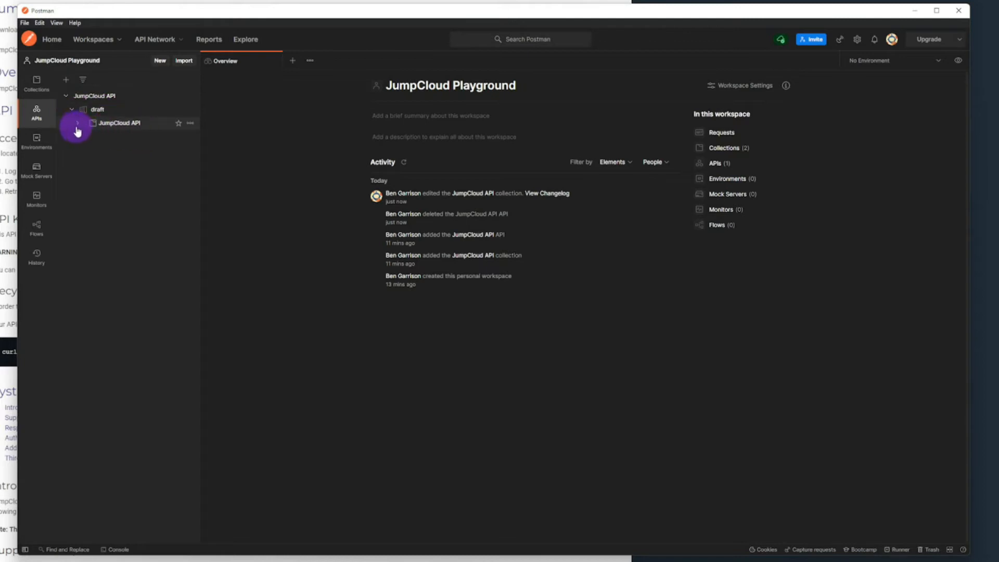
Step: Expand and open the imported JumpCloud API collection, and add the collection variables x-org-id and x-api-key
left_click(76, 124)
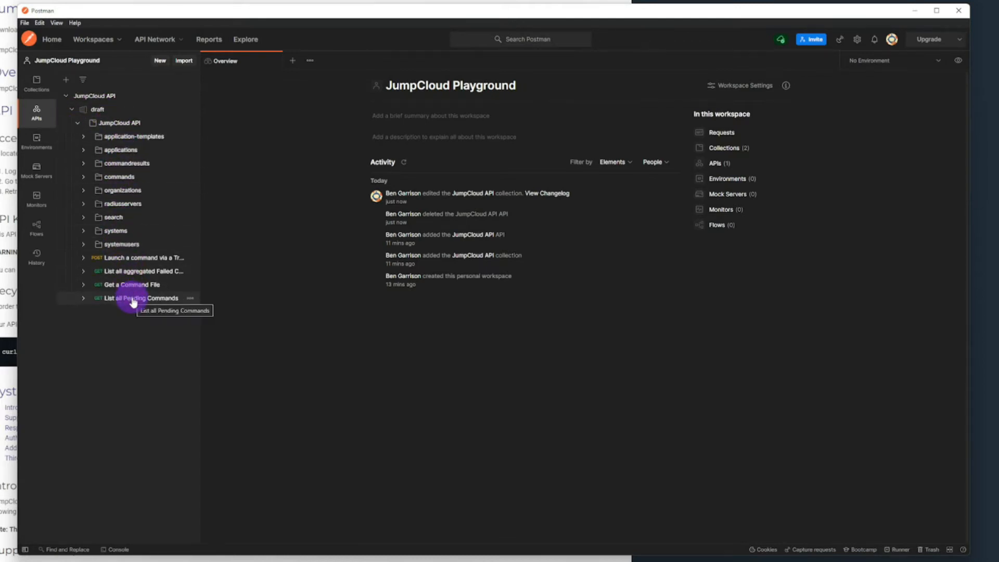
left_click(131, 125)
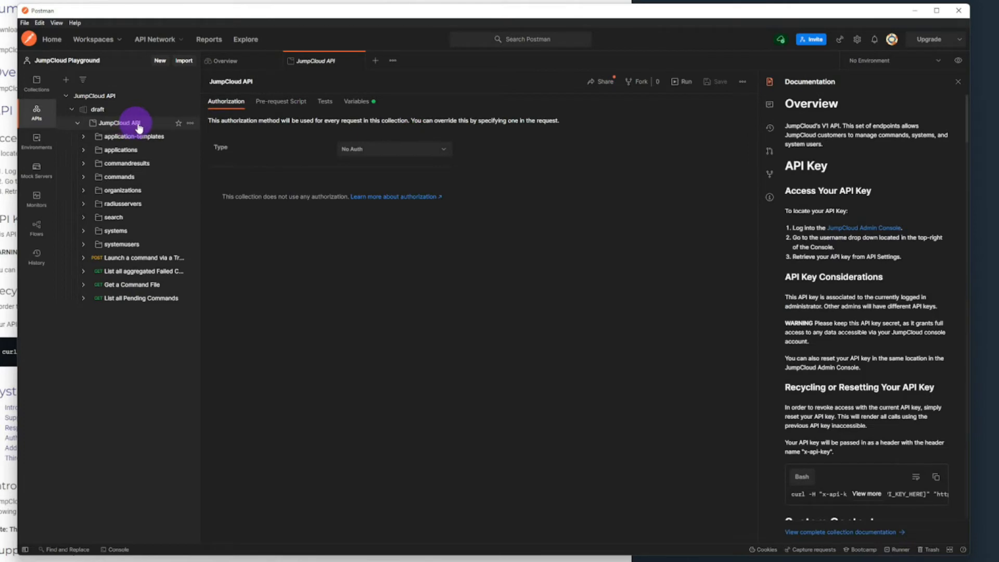
left_click(360, 103)
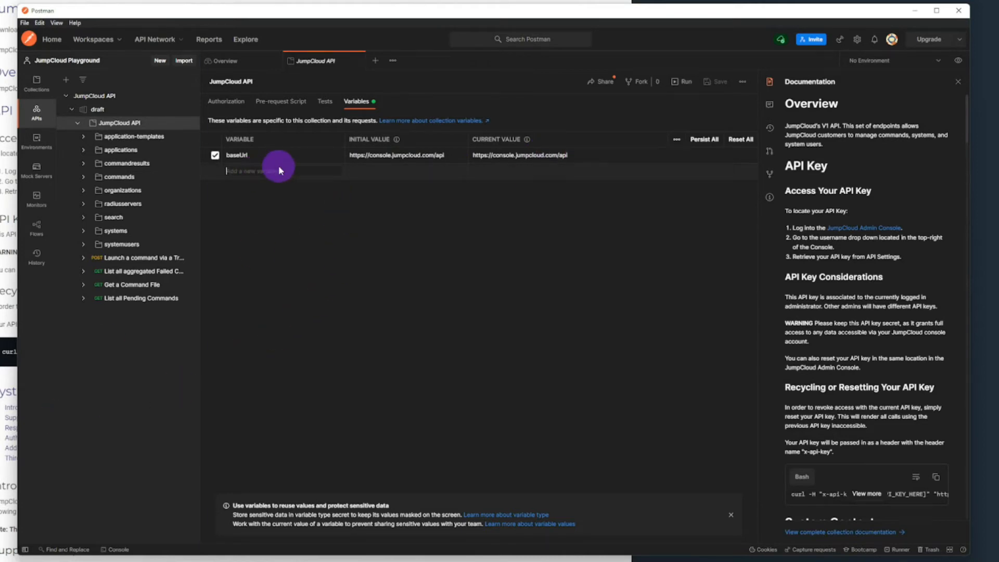
type("x-org-")
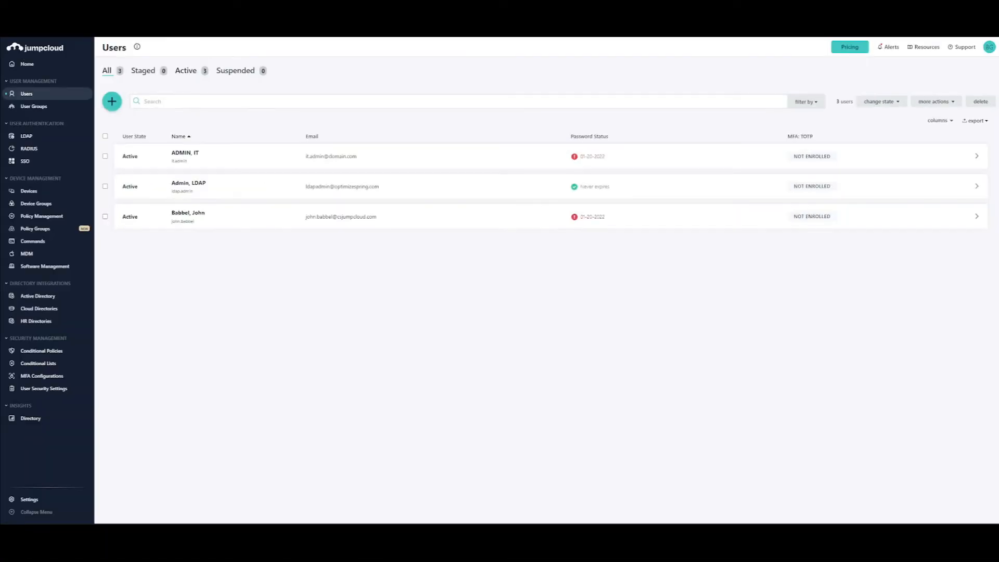
Step: Copy the organization ID from the JumpCloud console's settings, switch to Postman, and paste it as the initial value of x-org-id
left_click(39, 502)
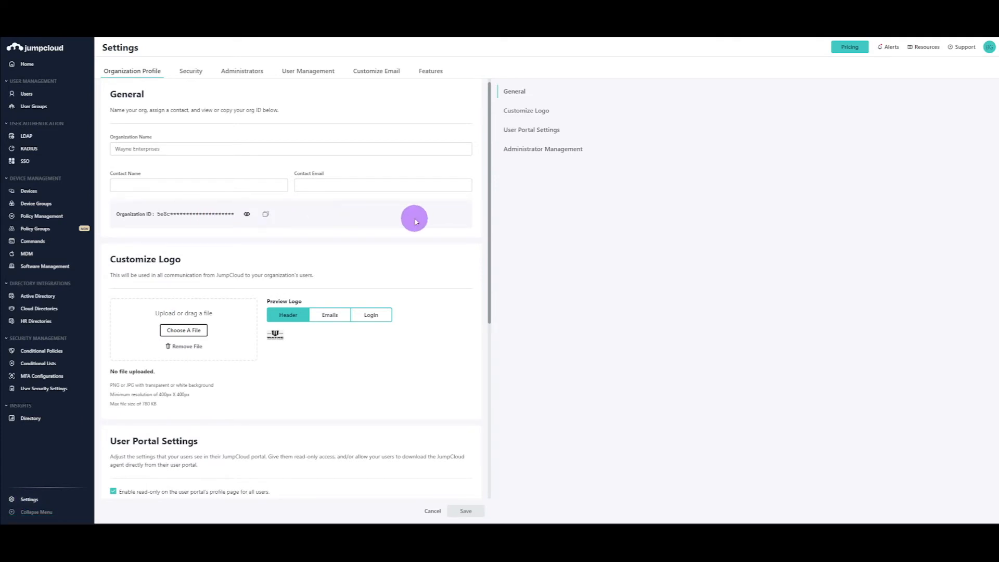
key("alt+Tab")
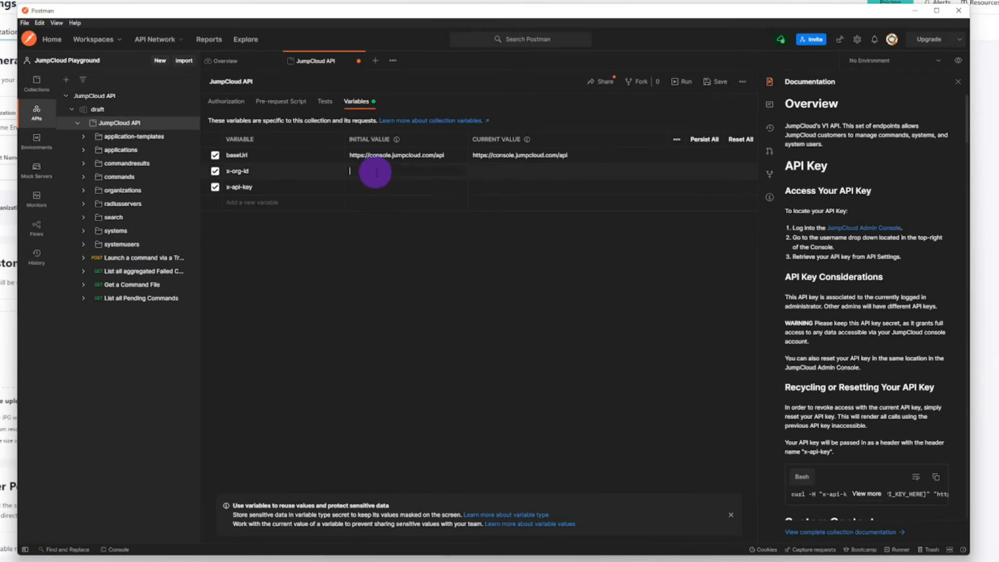
type("5e8c9eadd818607971cde01e")
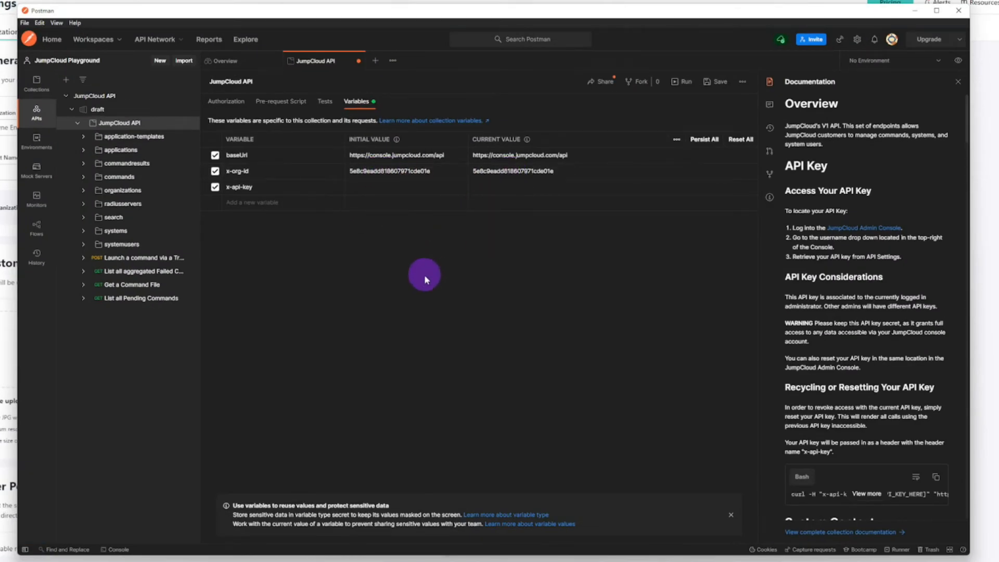
Step: Switch to the JumpCloud console, generate a new API key in the account's API settings, and copy it
key("alt+Tab")
left_click(988, 46)
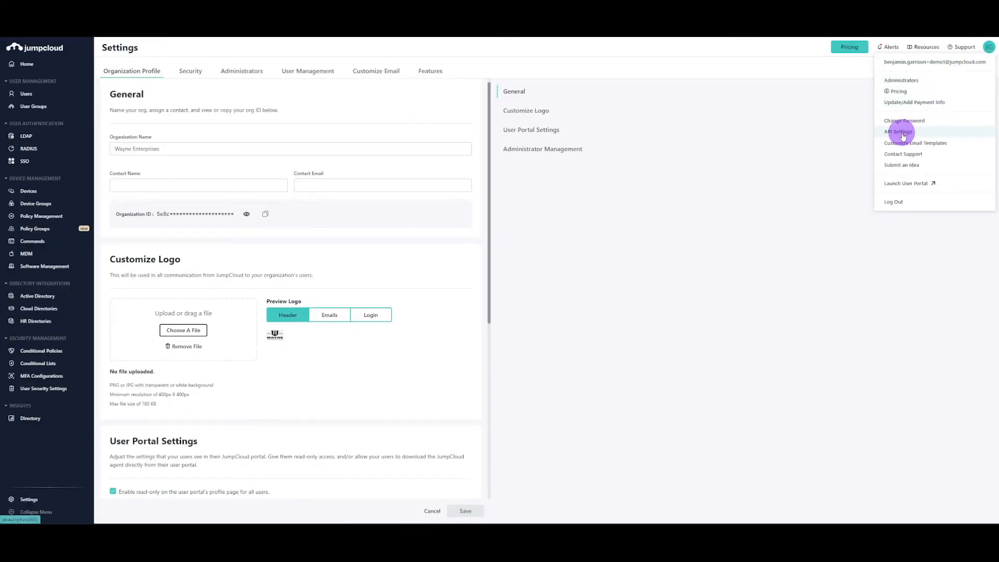
left_click(902, 133)
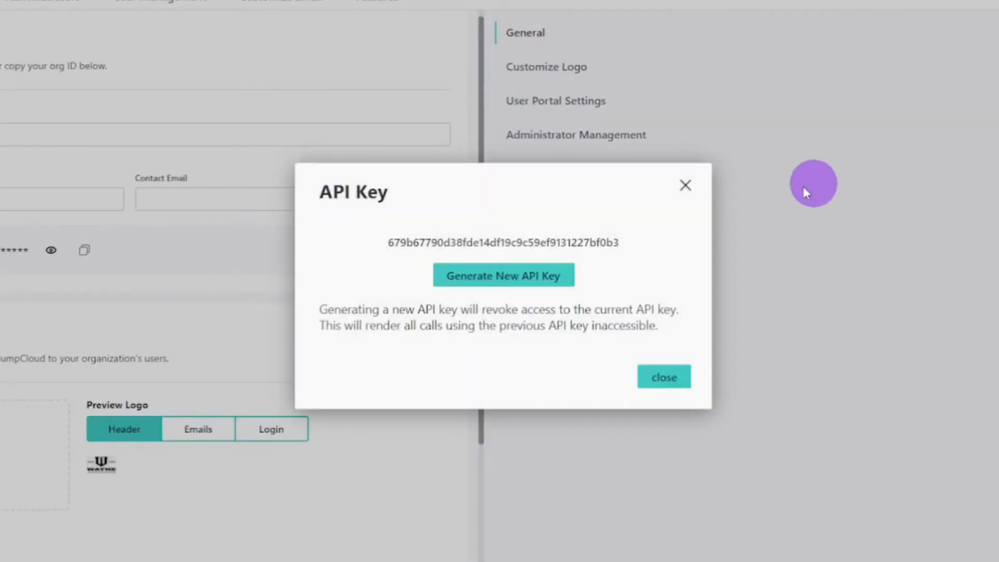
left_click(526, 274)
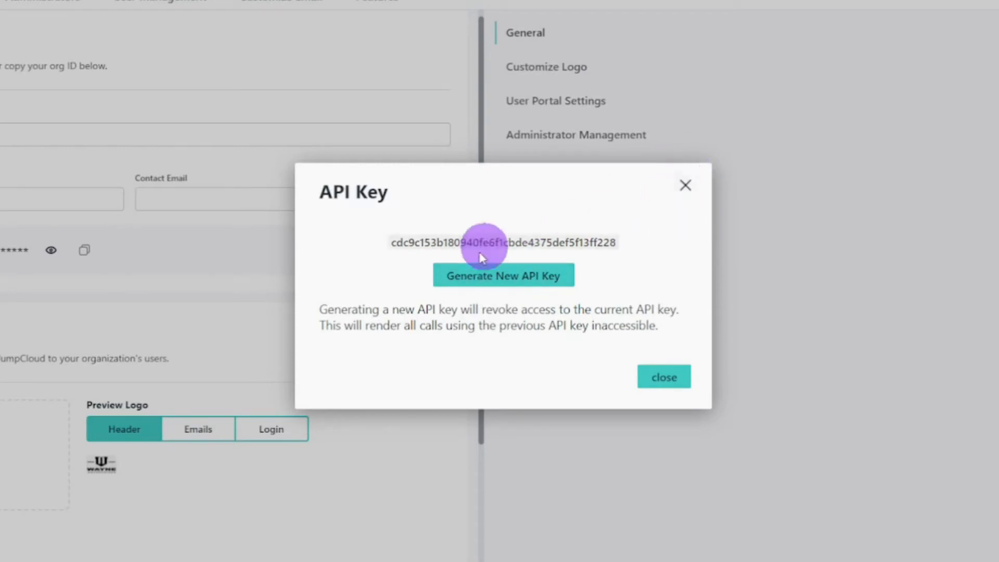
left_click(684, 186)
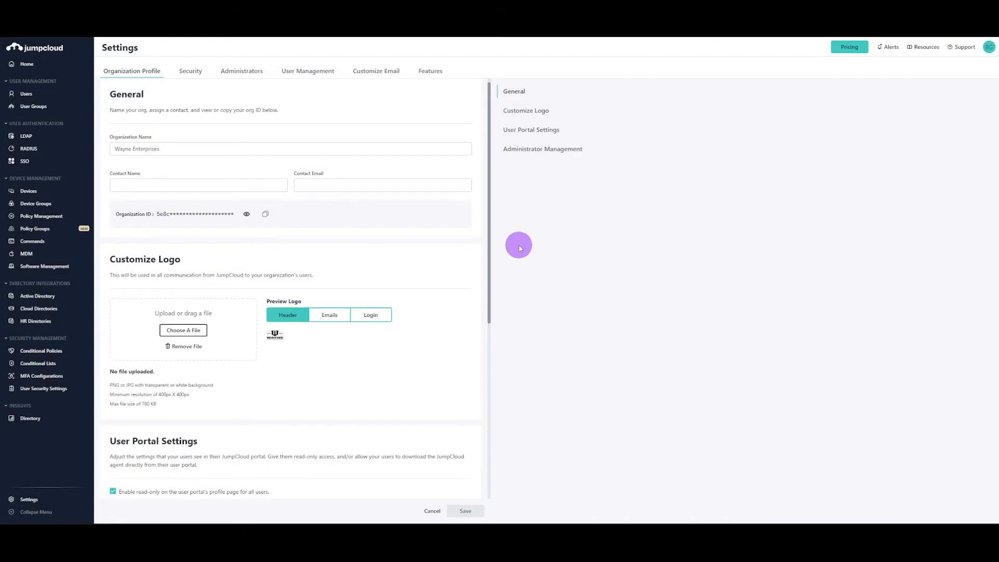
Step: Switch to Postman, paste the API key as the initial value of x-api-key, and save the collection variables
key("alt+Tab")
left_click(397, 189)
key("ctrl+v")
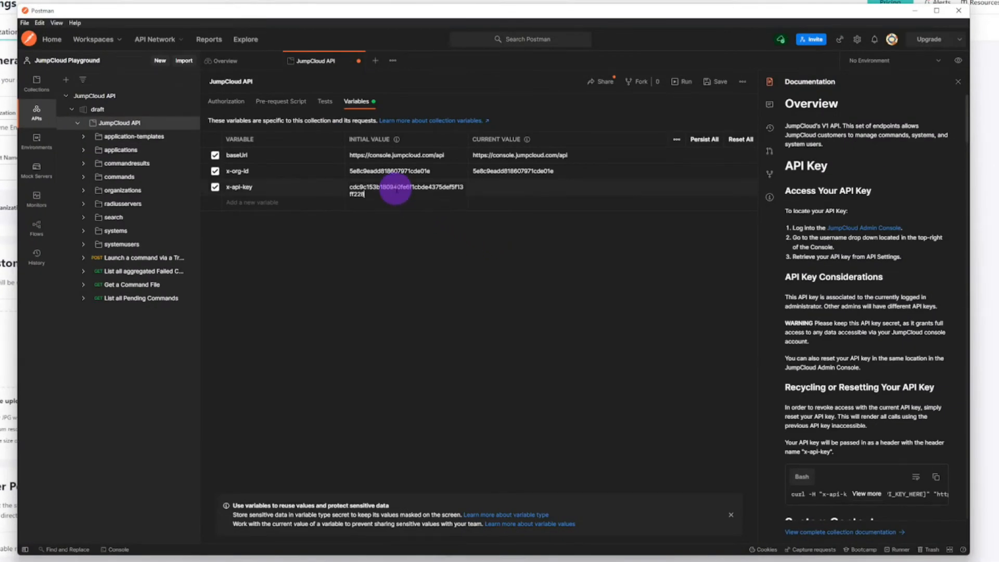
left_click(489, 191)
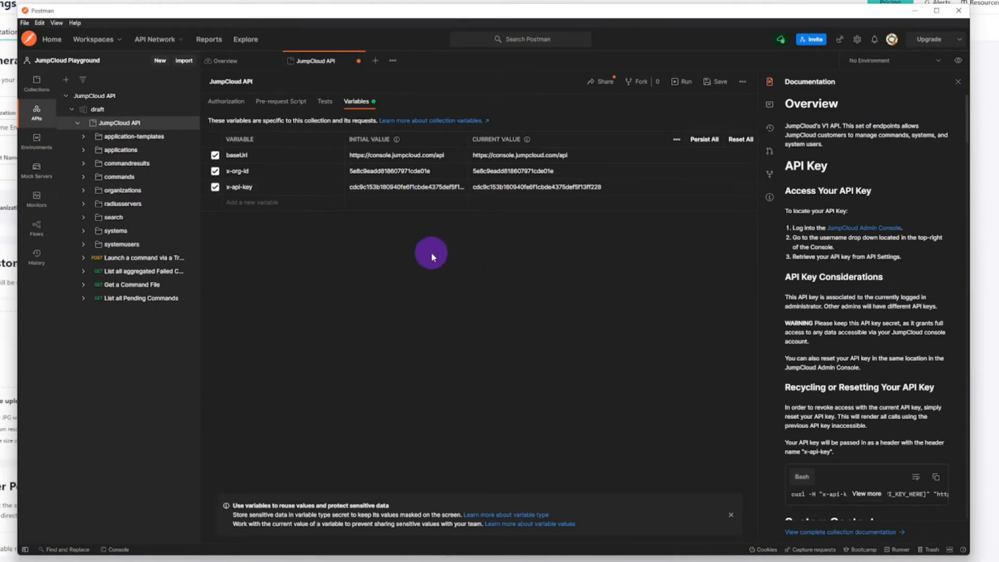
key("ctrl+s")
Step: Open the List all system users request in systemusers and set its x-org-id header to the variable {{x-org-id}}
left_click(84, 244)
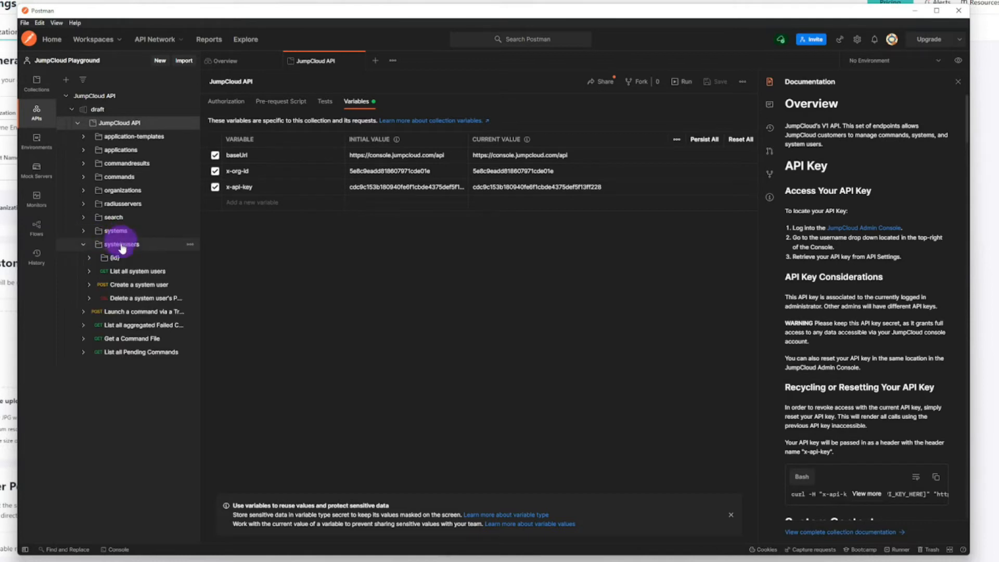
left_click(119, 271)
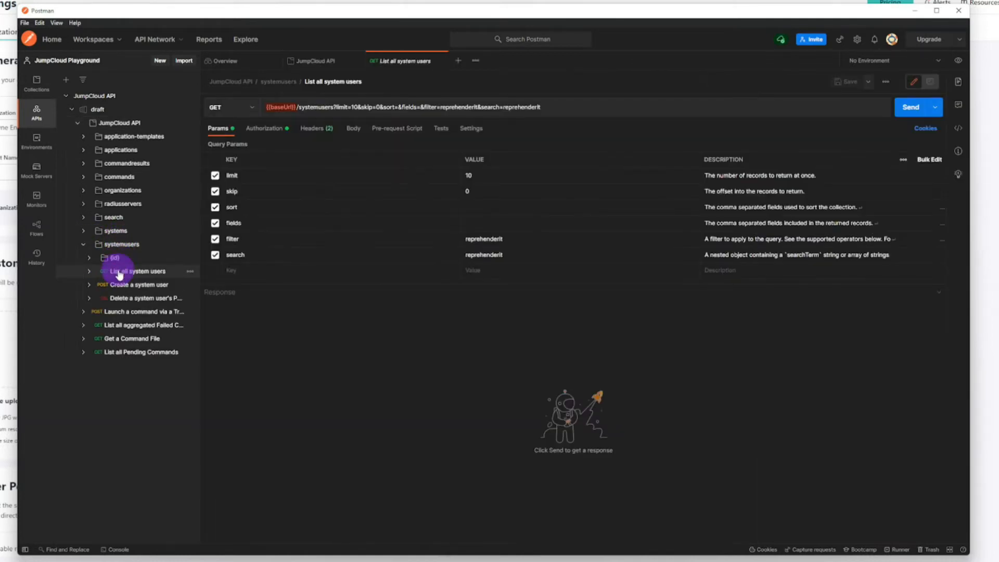
left_click(316, 128)
scroll(366, 209, "up", 2)
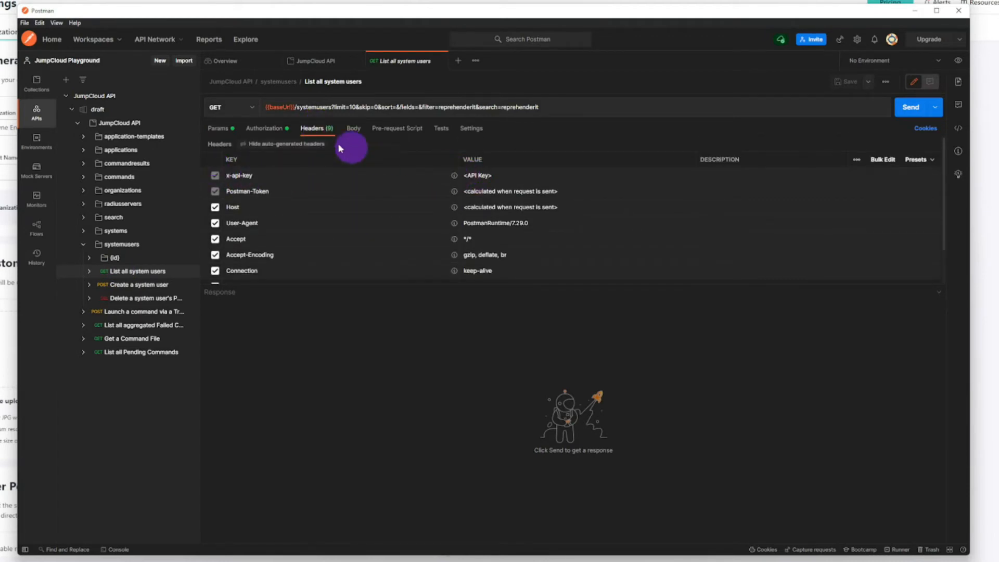
scroll(268, 218, "down", 2)
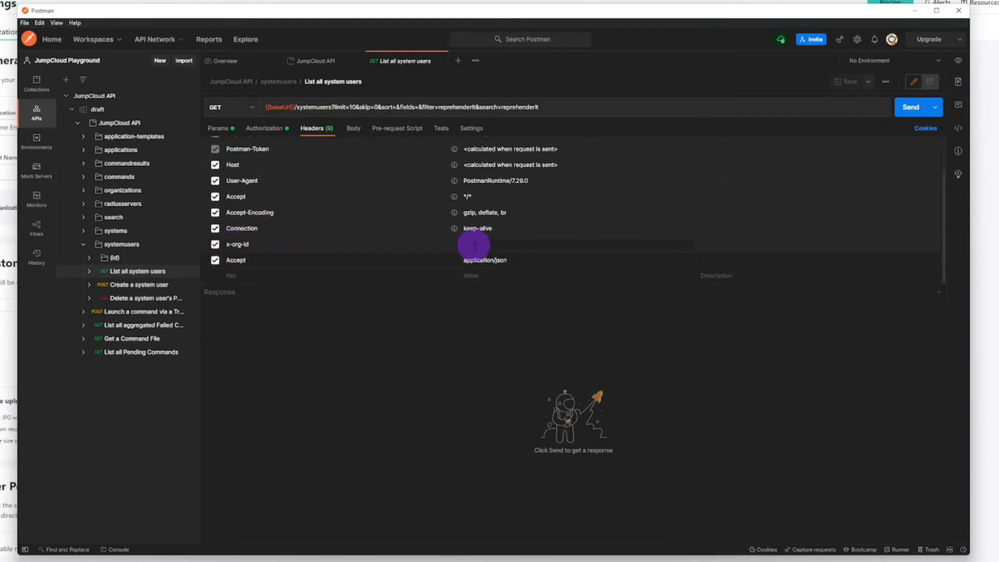
type("{{")
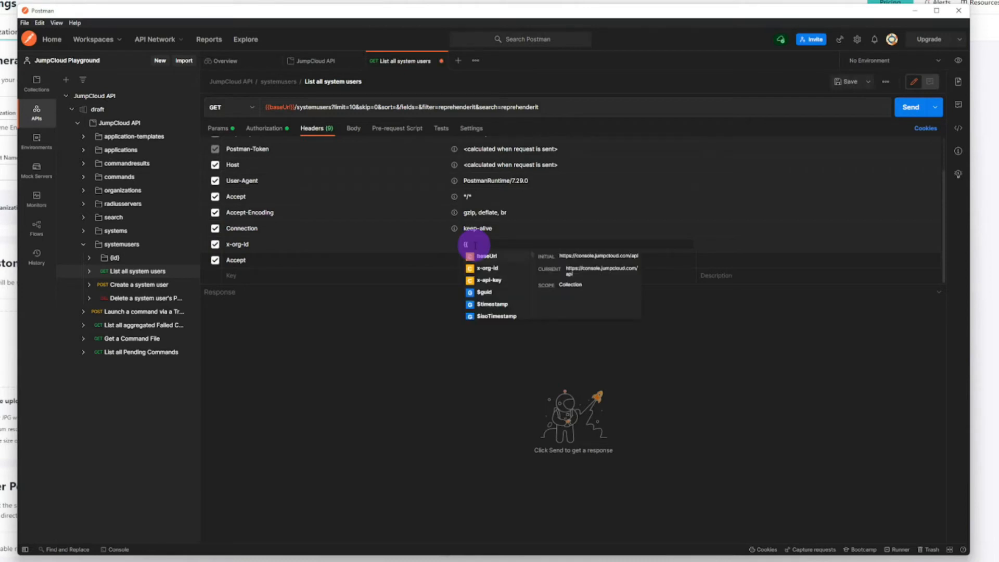
left_click(487, 268)
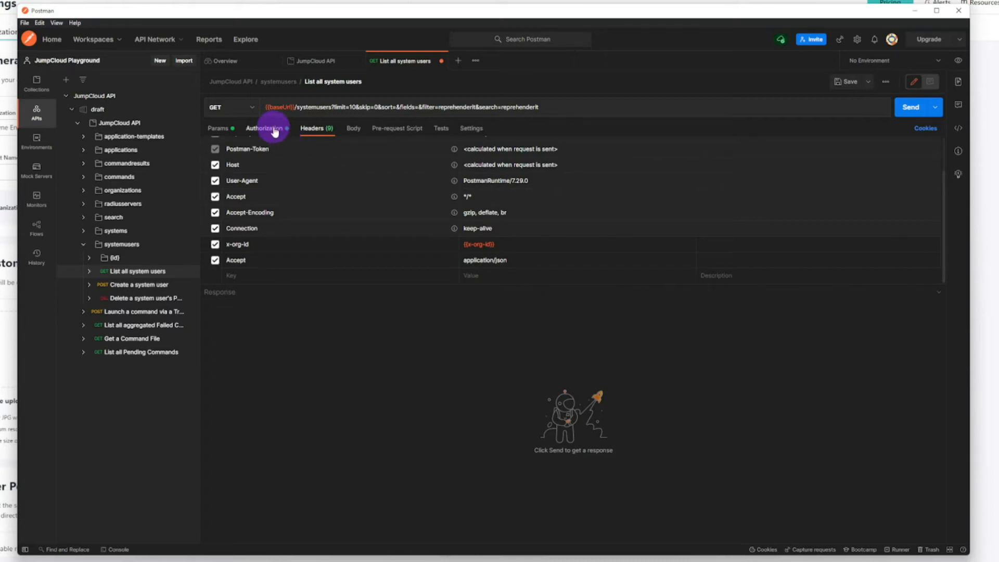
Step: Set the value of the request's API key authorization to the variable {{x-api-key}}
left_click(274, 132)
double_click(582, 206)
type("{{")
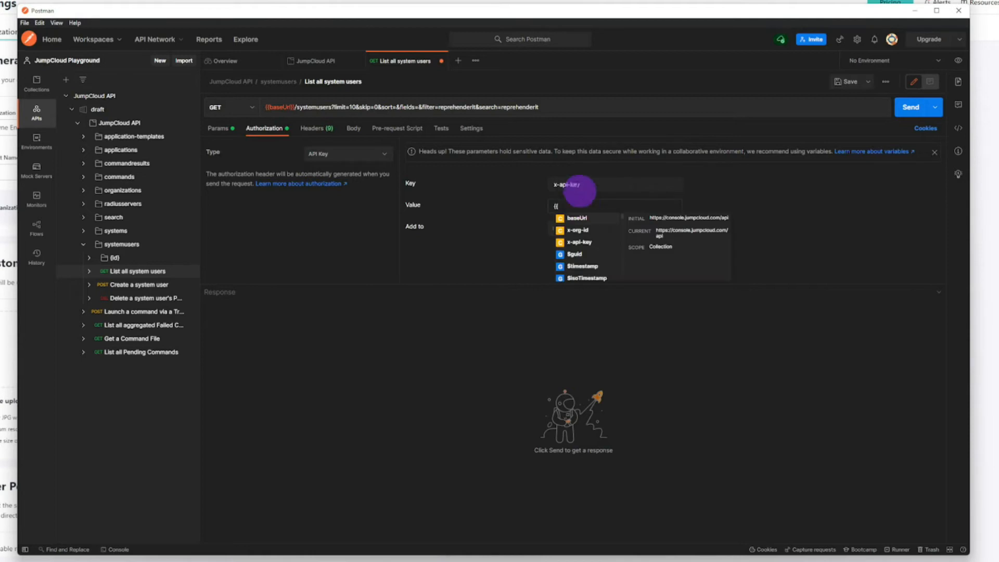
left_click(578, 242)
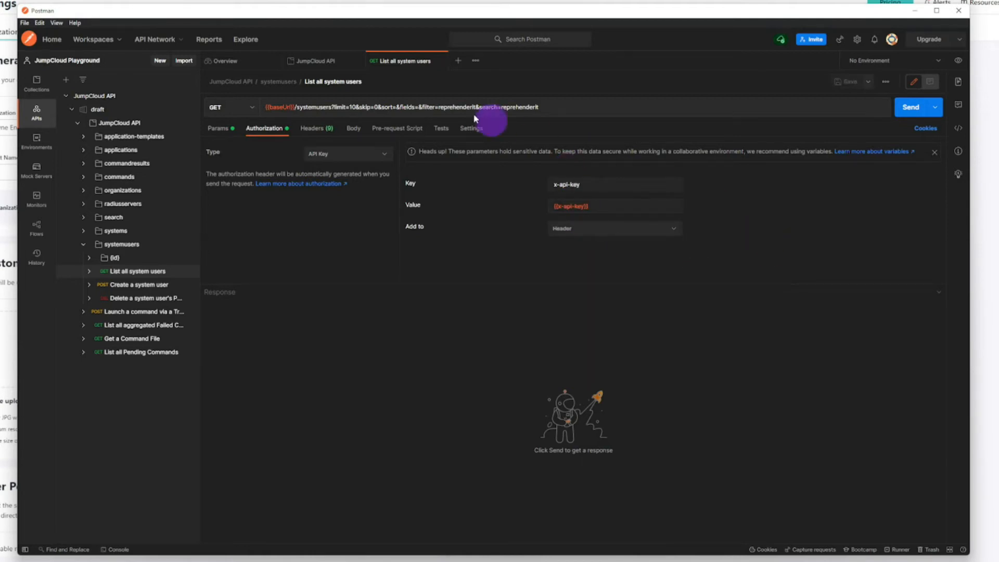
Step: Remove all query parameters from the request URL, leaving {{baseUrl}}/systemusers, and send the request
mouse_move(271, 108)
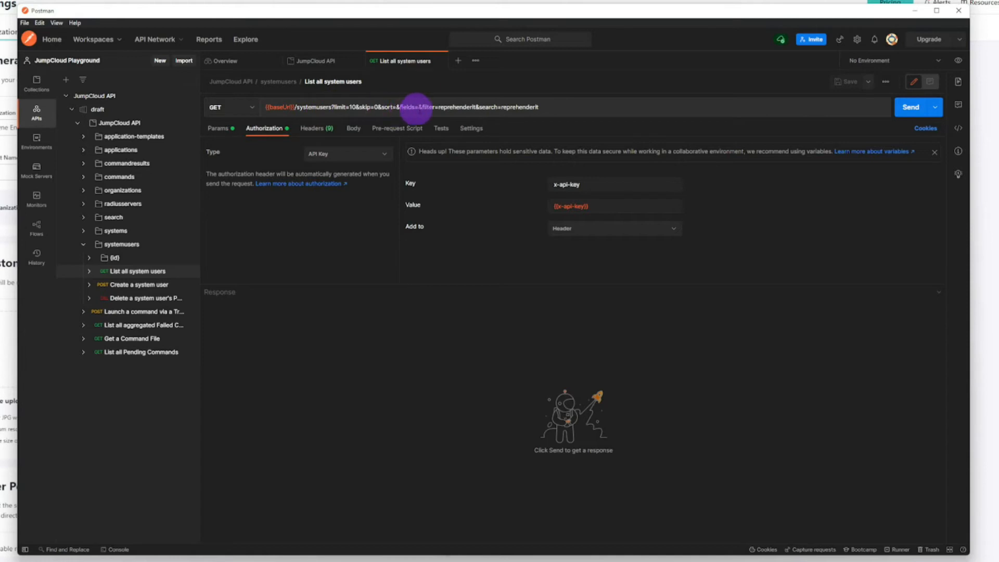
left_click_drag(543, 107, 330, 107)
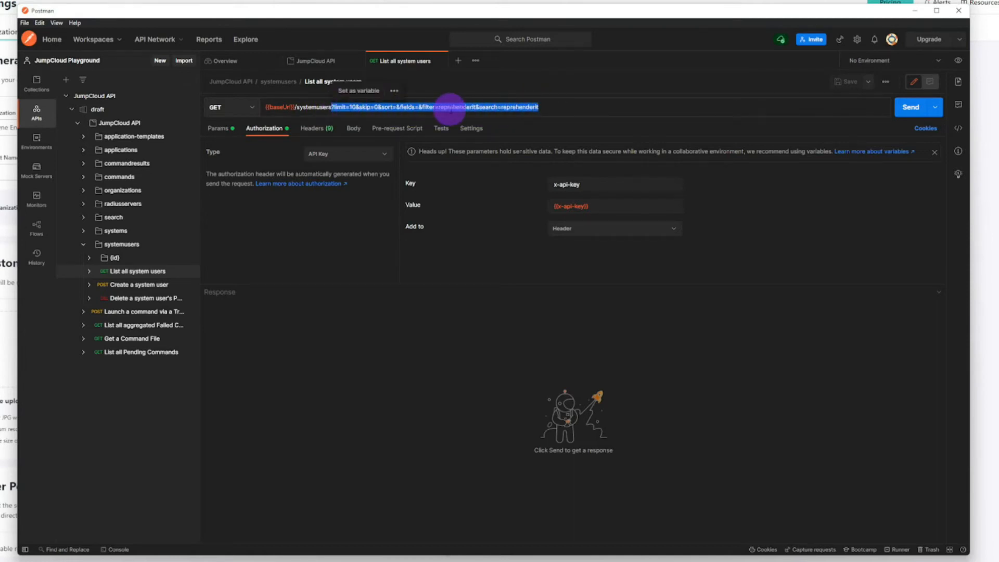
key("BackSpace")
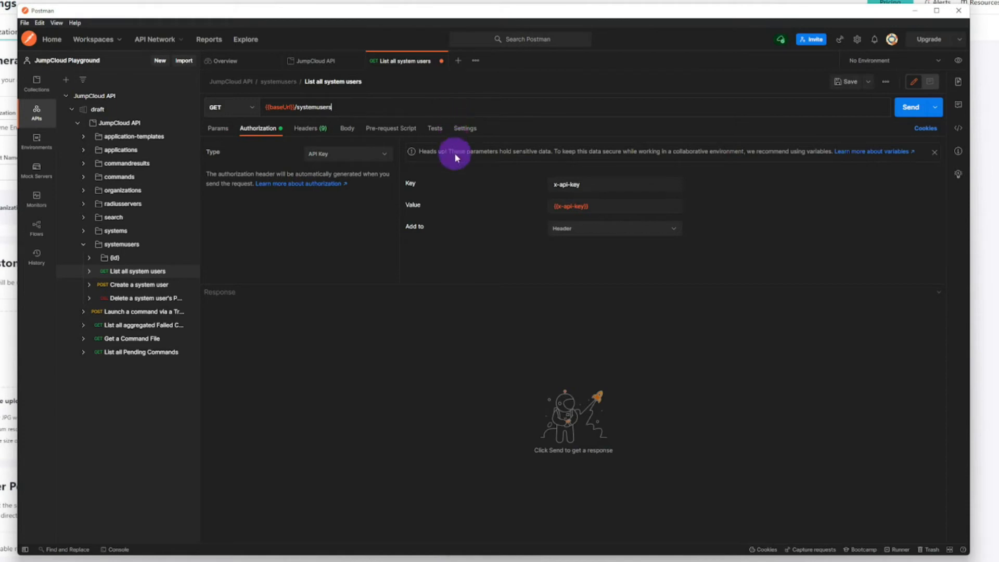
left_click(911, 106)
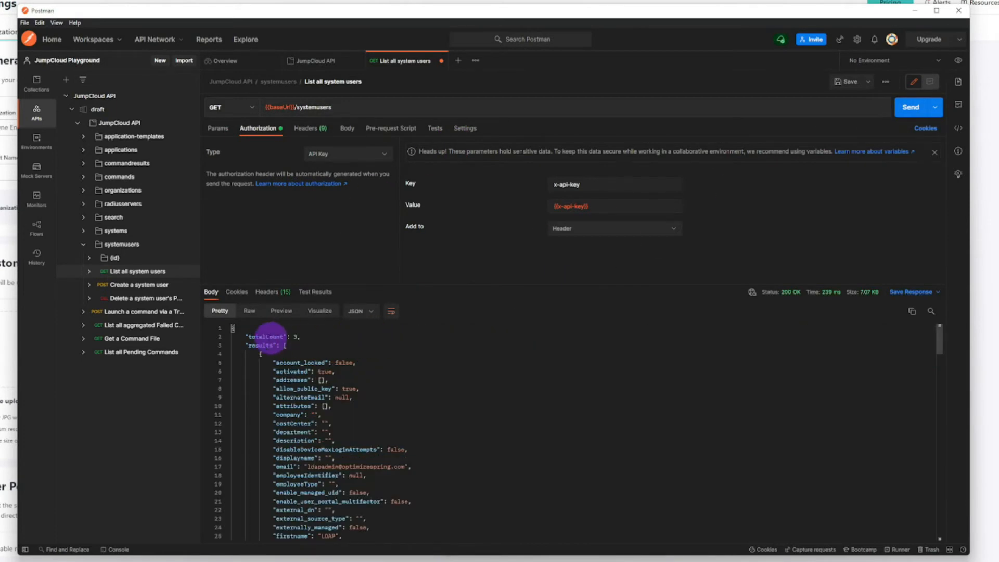
Step: Enlarge the response area and compare the returned user records with the Users list in the JumpCloud console
left_click_drag(384, 284, 390, 191)
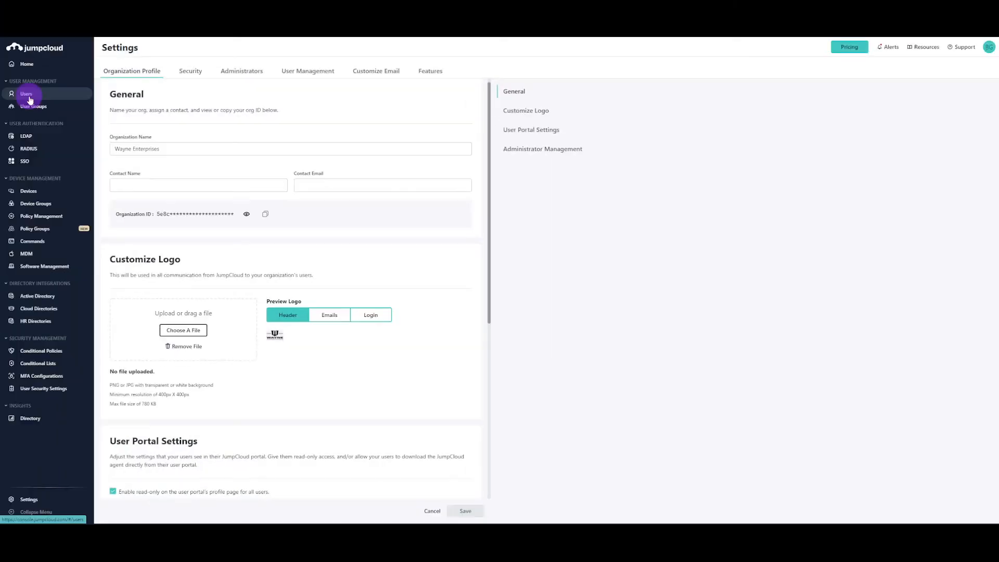
left_click(27, 94)
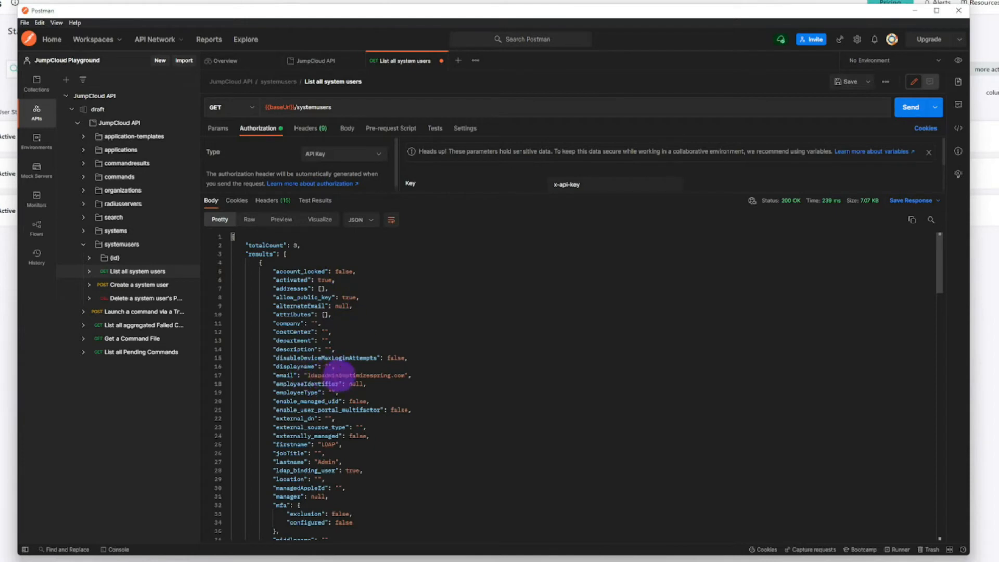
scroll(398, 413, "down", 5)
scroll(400, 411, "down", 8)
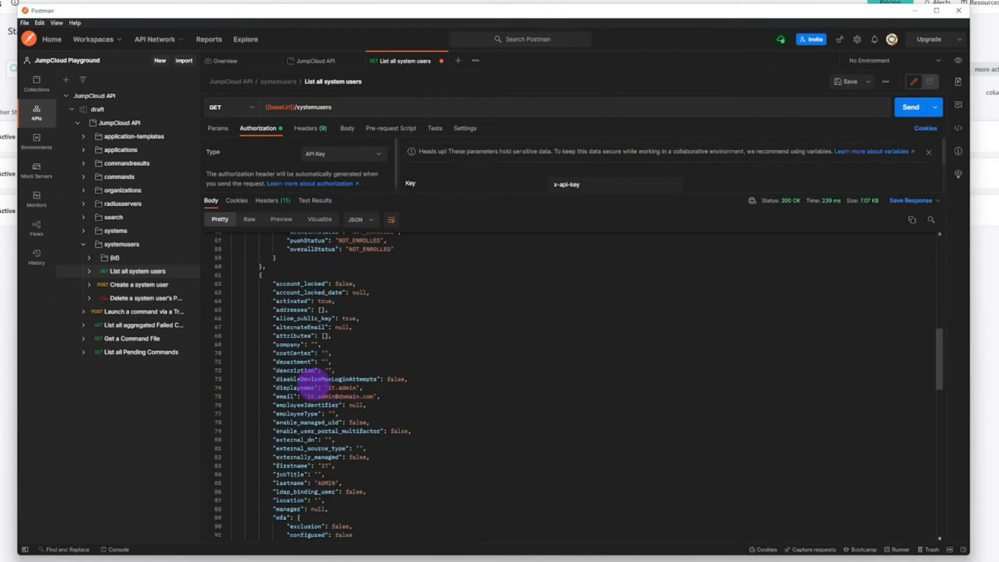
scroll(400, 434, "down", 8)
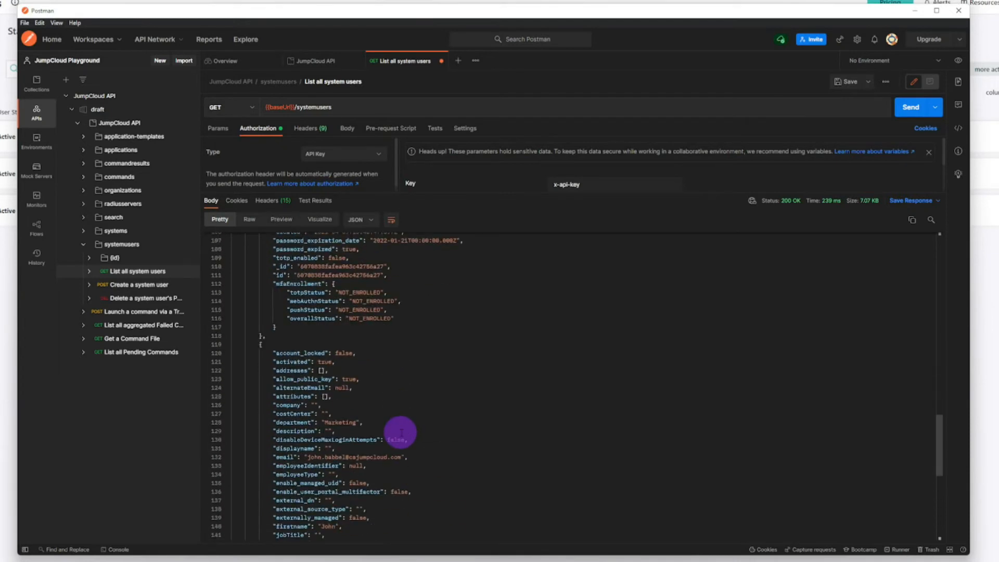
scroll(401, 432, "down", 2)
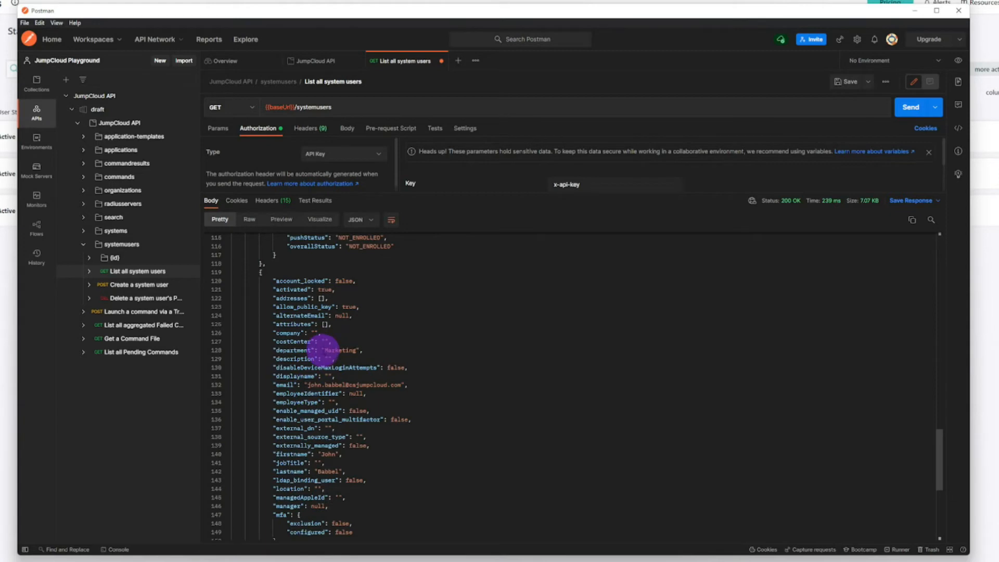
Step: Add the query ?filter=department:$eq:Marketing to the systemusers request URL and send the request
left_click(332, 107)
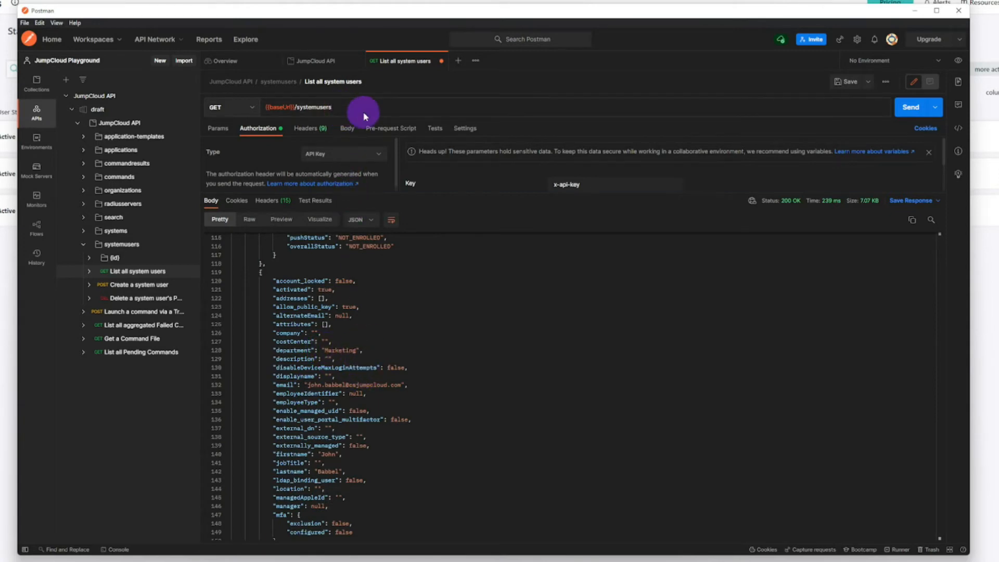
type("?filter")
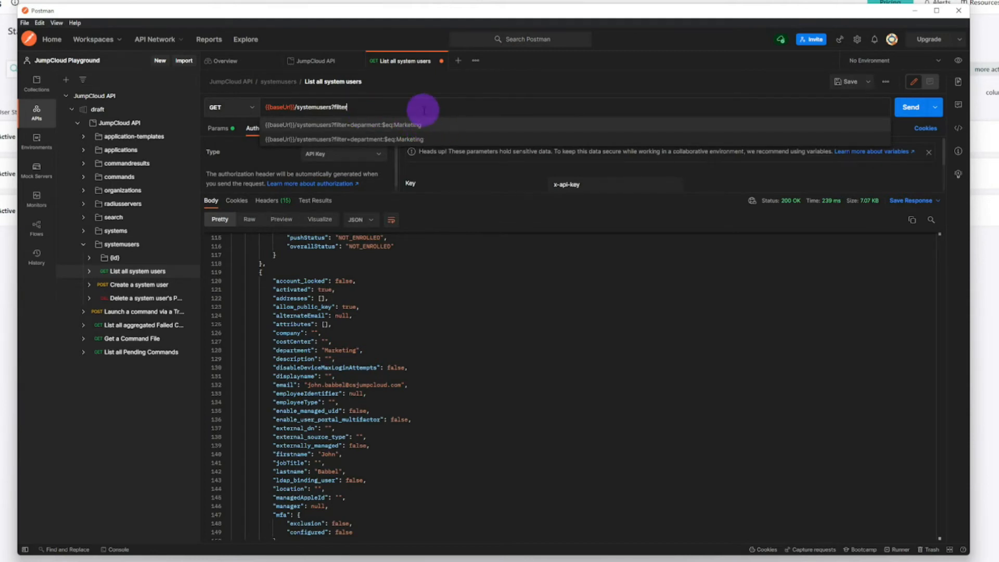
type("=depar")
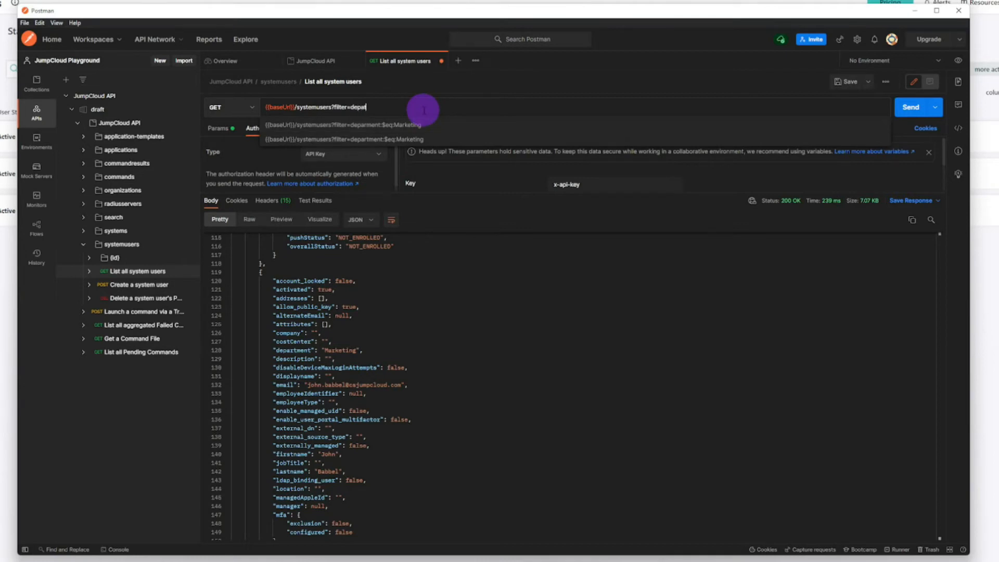
type("ment:$eq:Marketing")
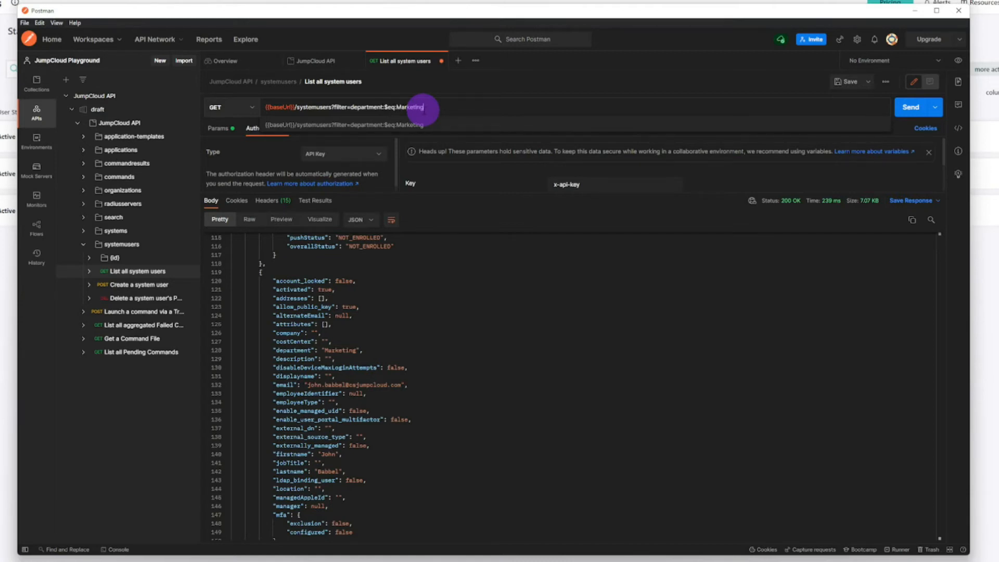
double_click(410, 108)
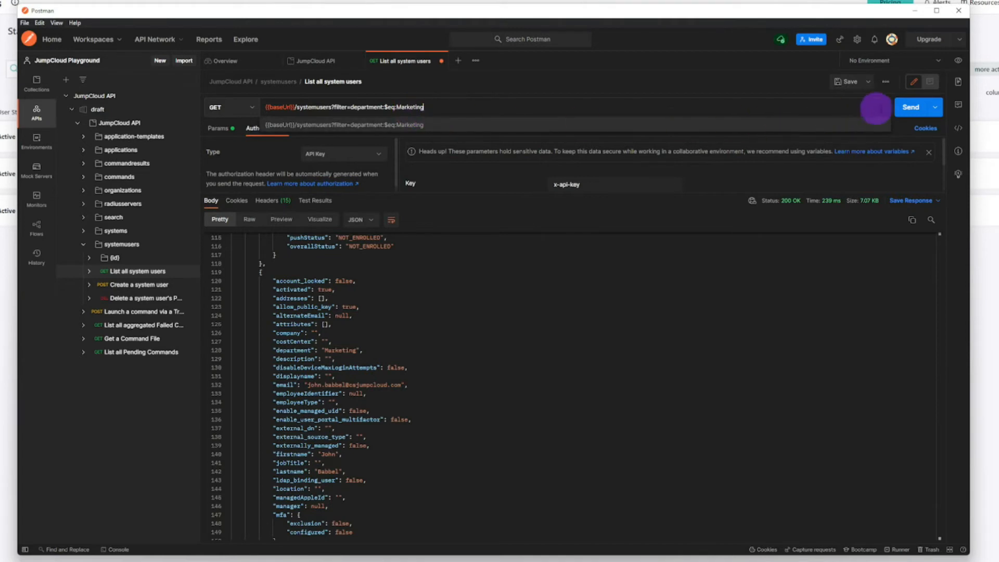
left_click(910, 107)
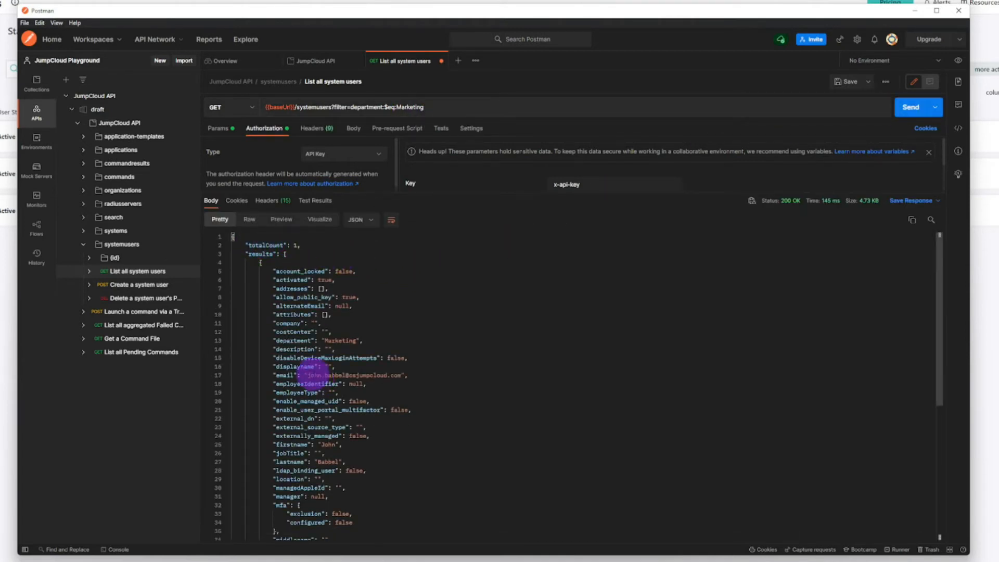
Step: Read through the filtered response and check the department value of the returned user record
scroll(367, 375, "down", 3)
scroll(371, 421, "down", 2)
scroll(373, 424, "up", 2)
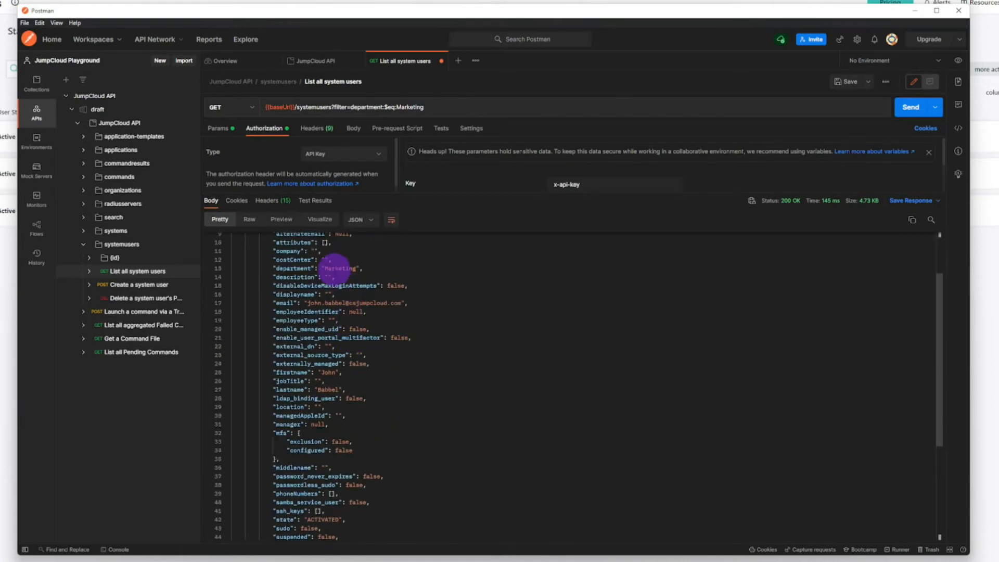
left_click_drag(324, 268, 355, 268)
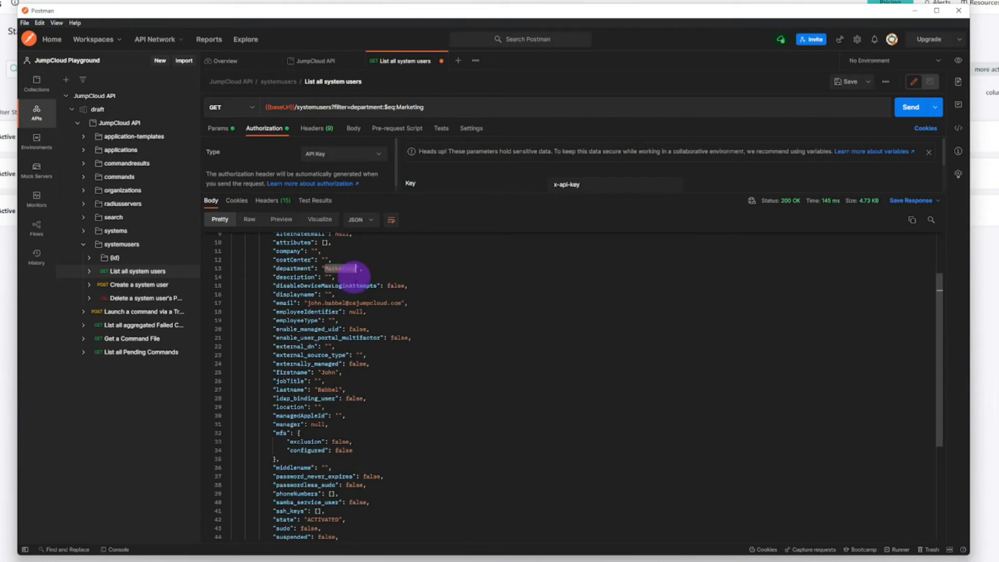
scroll(369, 390, "up", 3)
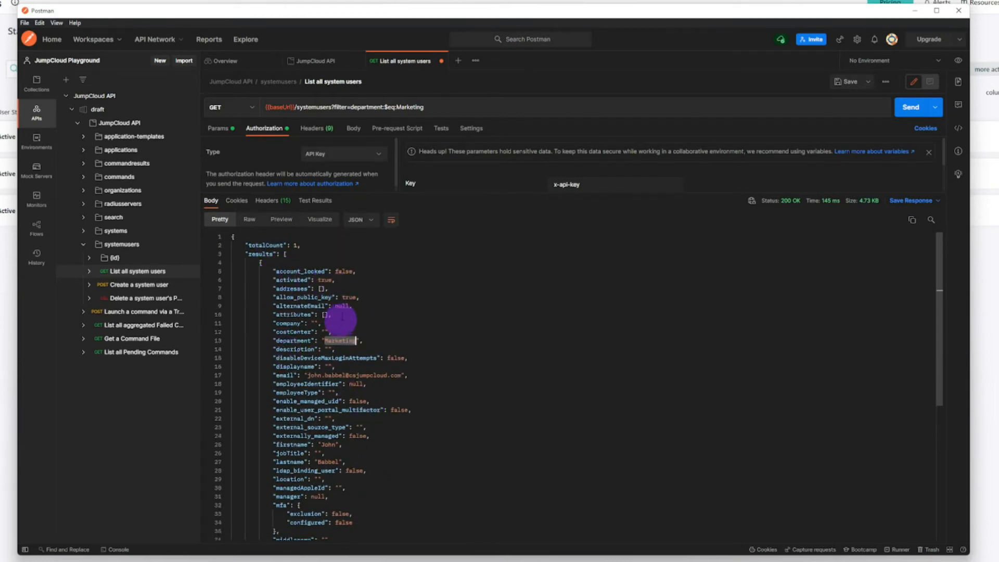
Step: View the filtered response in Raw and Preview formats, and return it to the Pretty format
left_click(358, 220)
left_click(357, 241)
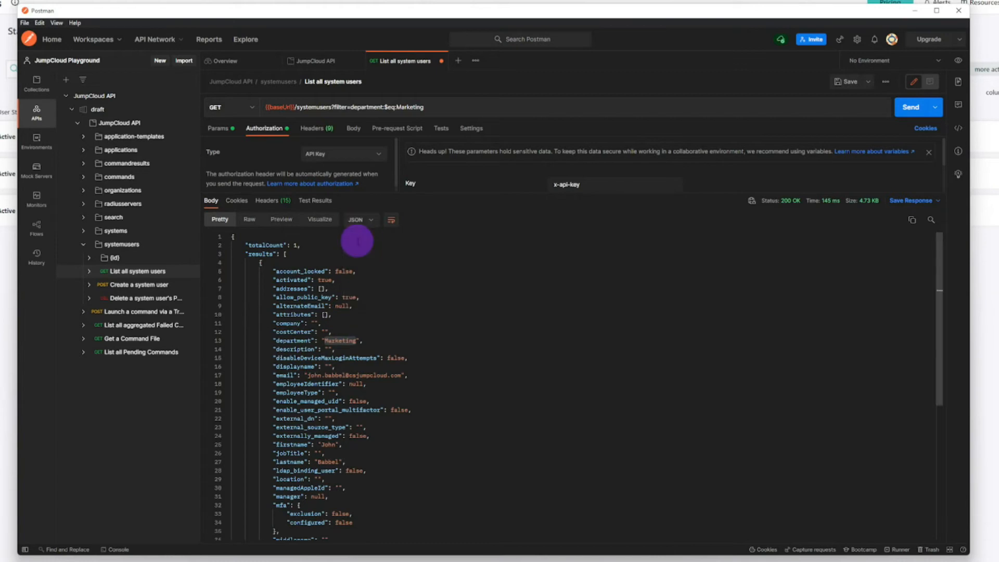
left_click(252, 220)
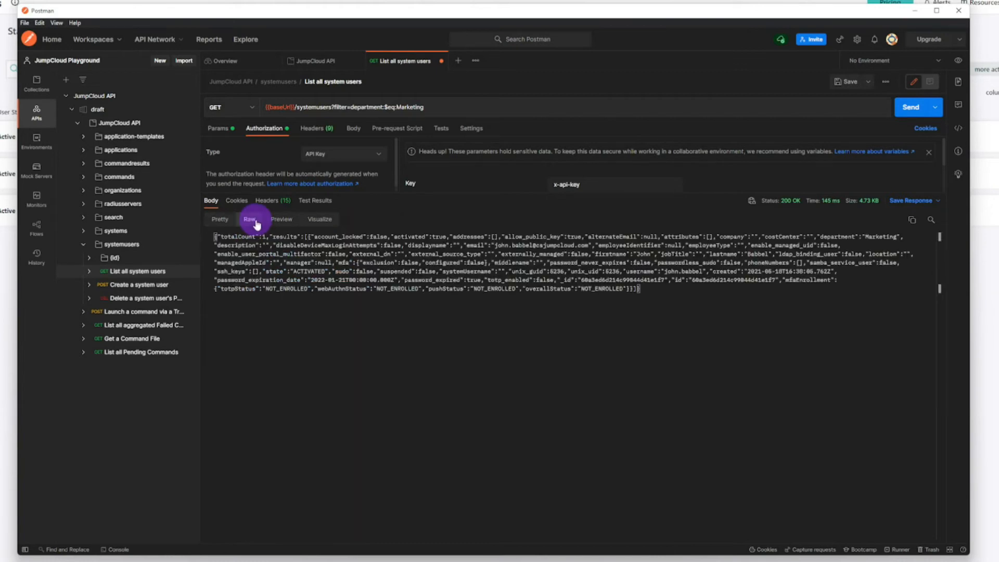
left_click(283, 220)
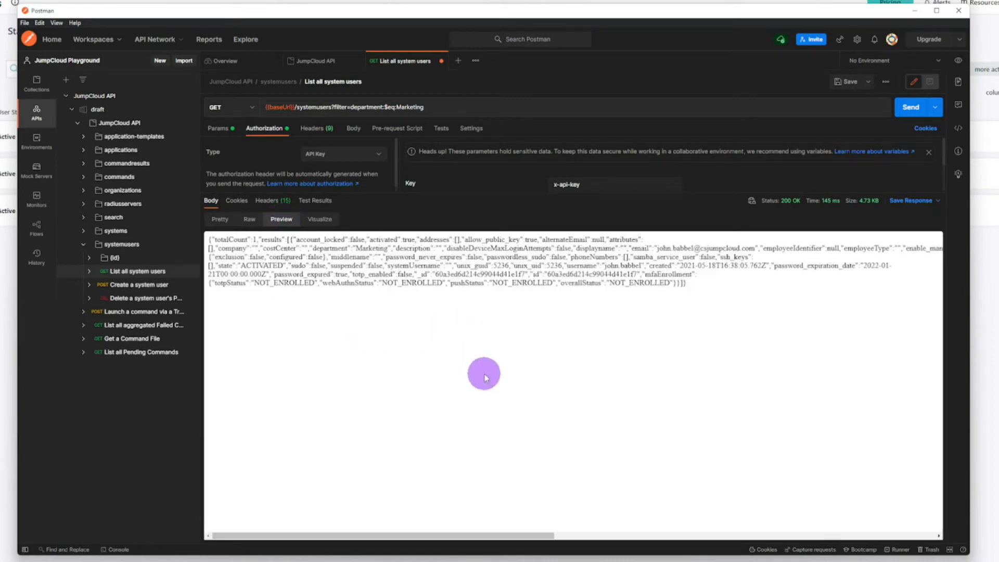
left_click(219, 219)
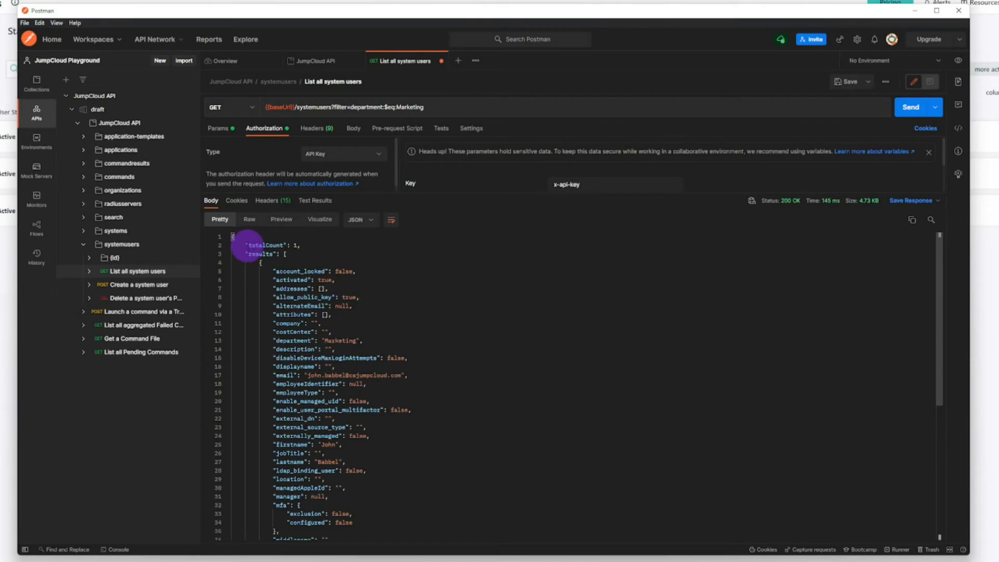
Step: Collapse and expand the results array and its user object, and read through the fields of the returned record
left_click(228, 254)
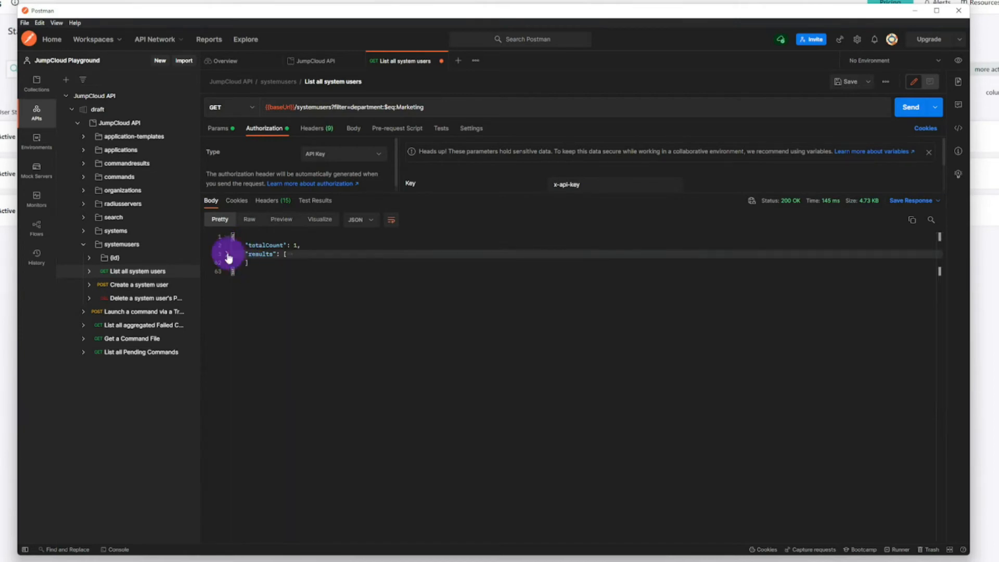
left_click(227, 255)
left_click(227, 262)
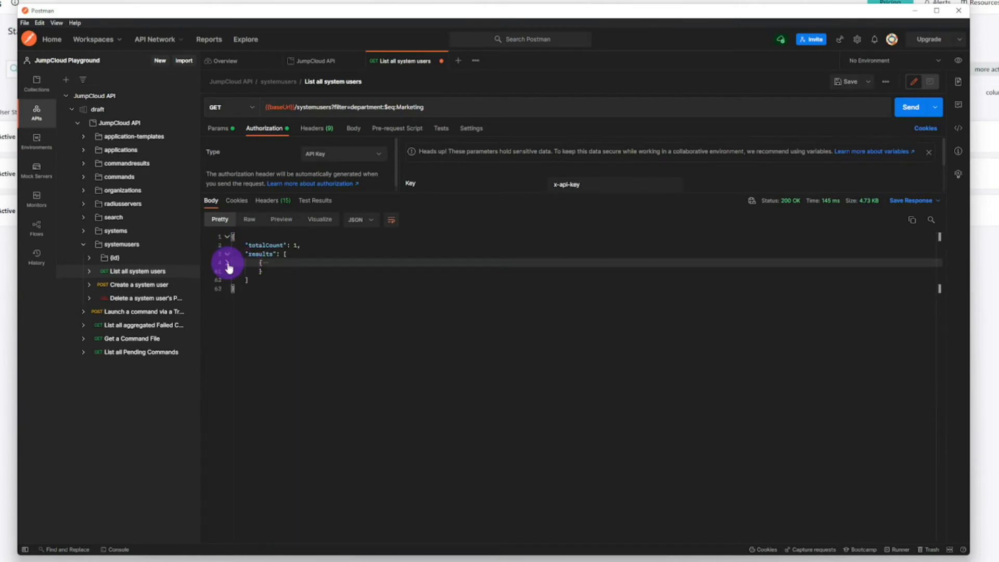
left_click(228, 263)
scroll(239, 395, "down", 5)
scroll(241, 393, "down", 1)
scroll(239, 392, "up", 6)
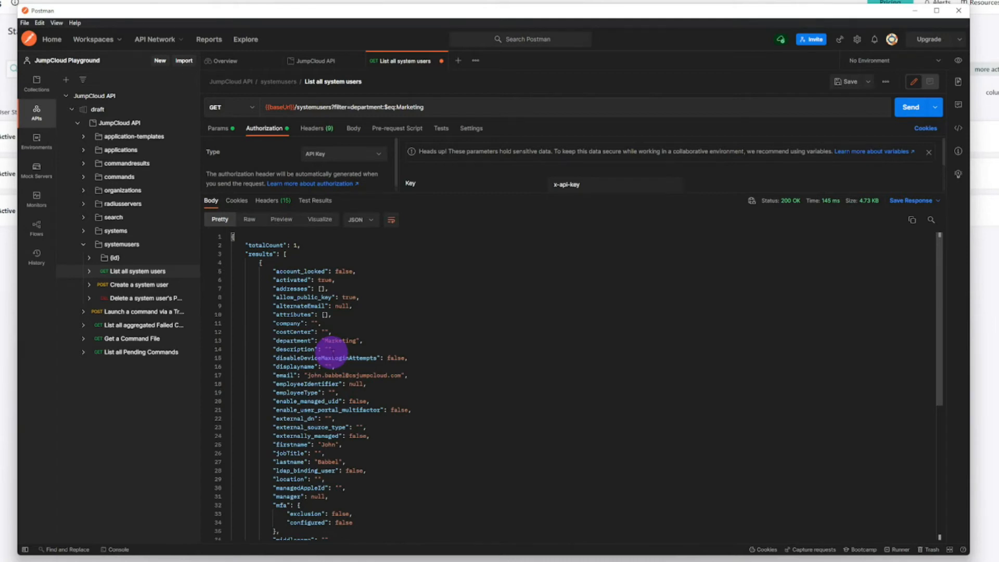
scroll(415, 363, "down", 2)
scroll(415, 363, "down", 3)
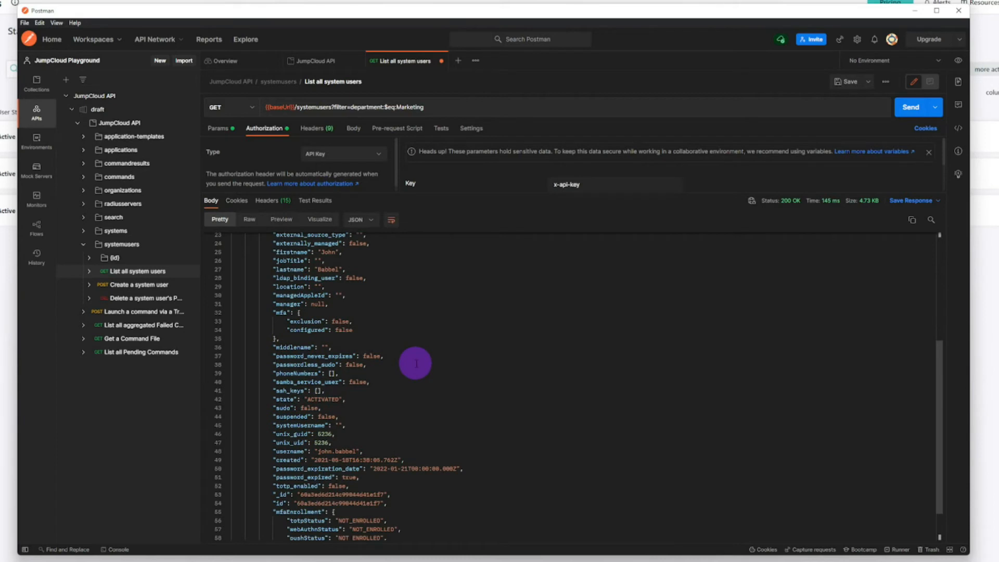
scroll(415, 363, "up", 3)
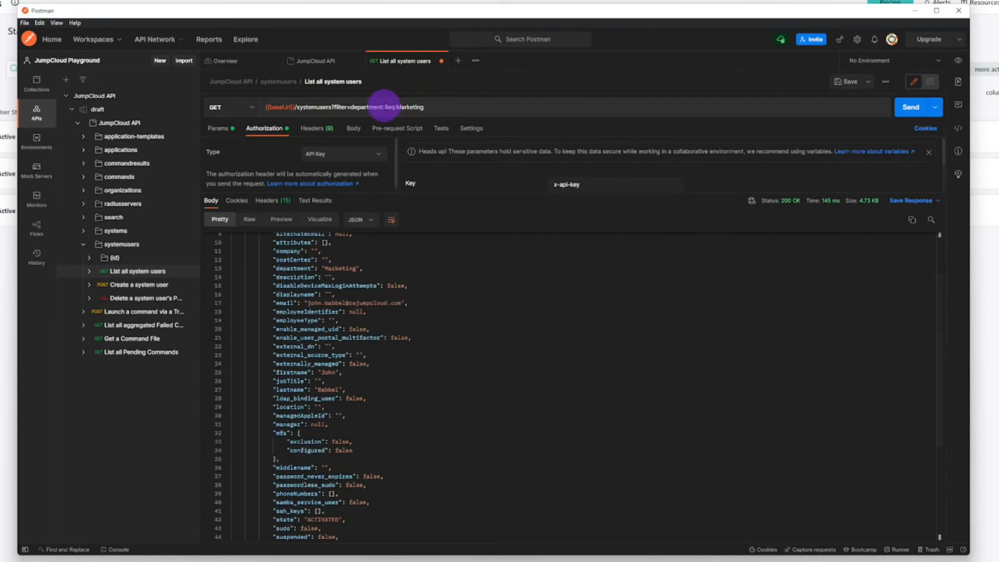
Step: Replace the department condition in the request URL with username:$eq: followed by the user's username, and send the request
left_click_drag(423, 106, 350, 106)
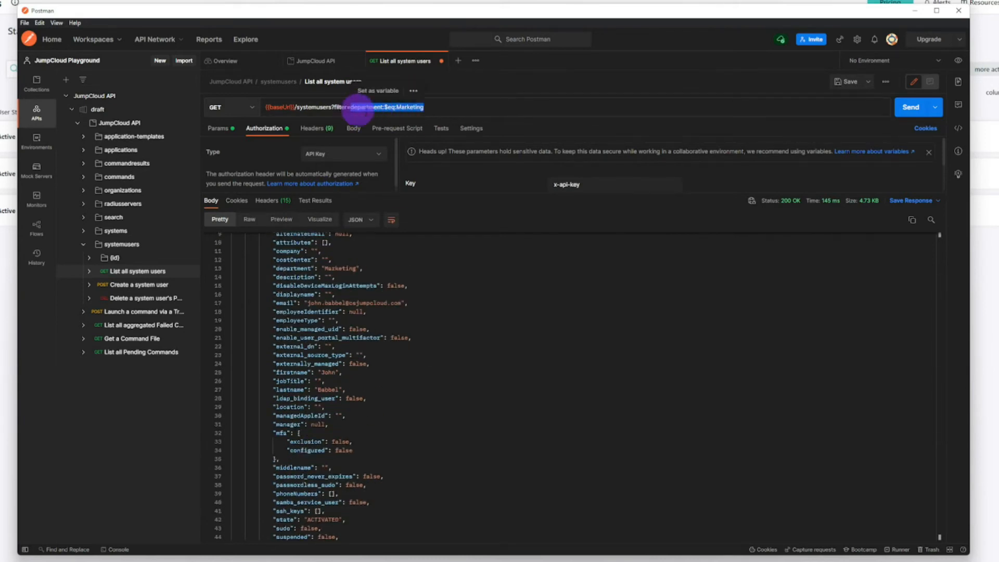
type("user")
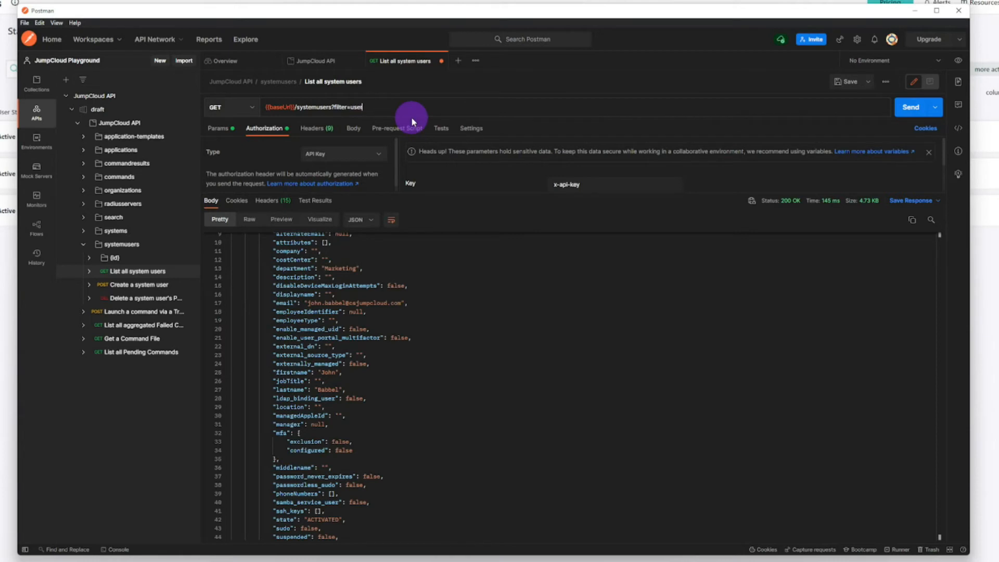
type("name:$eq:")
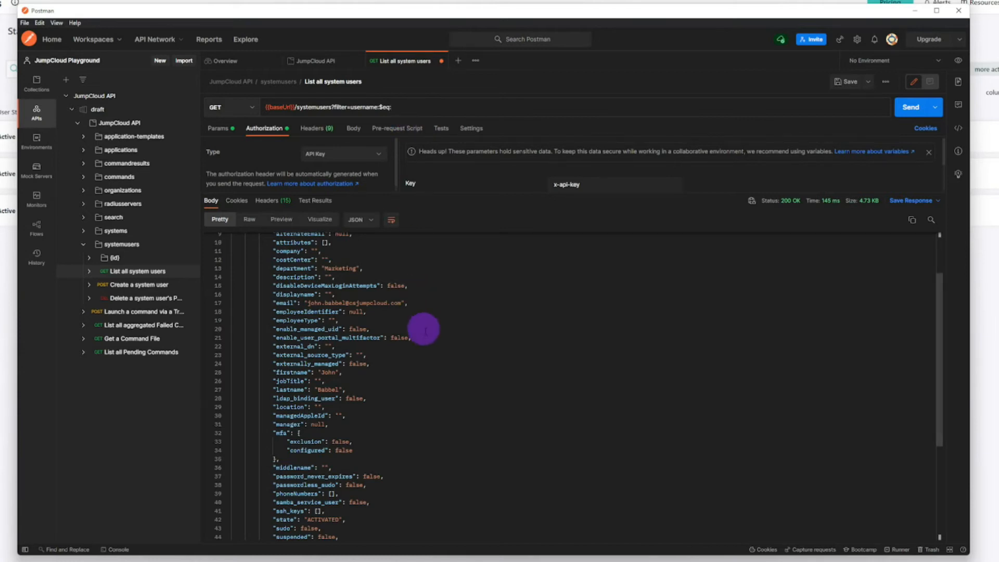
scroll(424, 331, "up", 2)
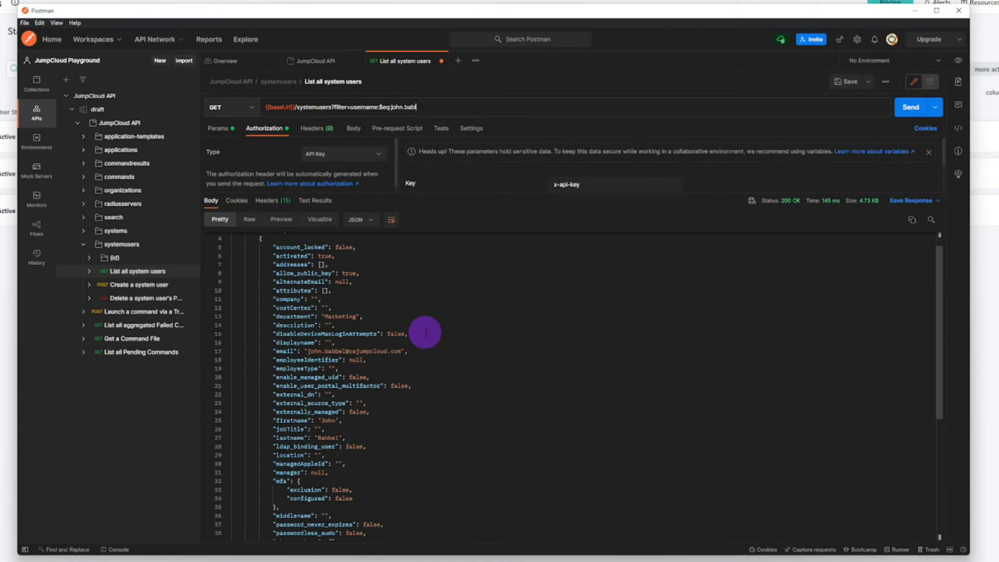
left_click(909, 107)
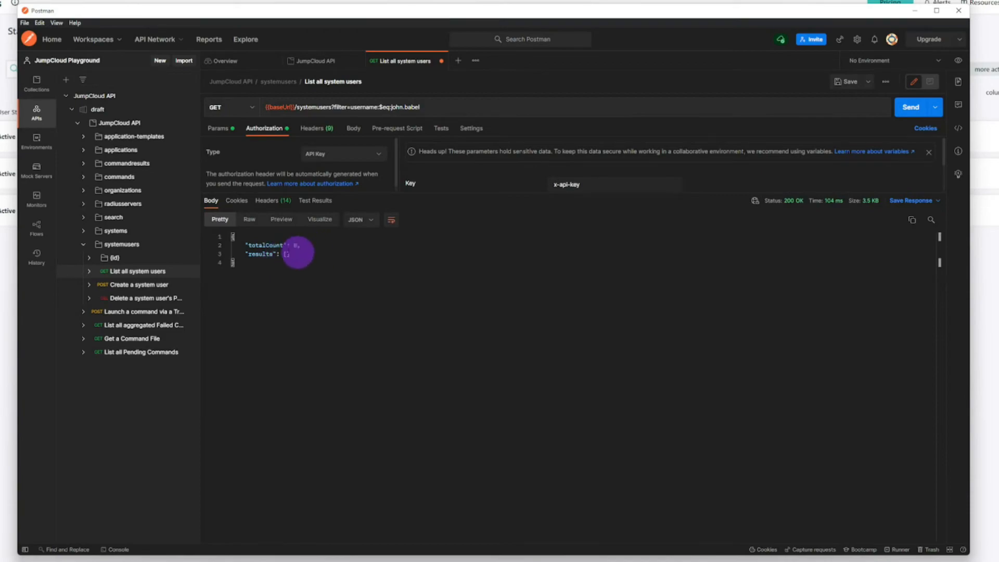
Step: Check the username's spelling in the JumpCloud console's Users list, correct it in the Postman filter, and resend the request
left_click(8, 253)
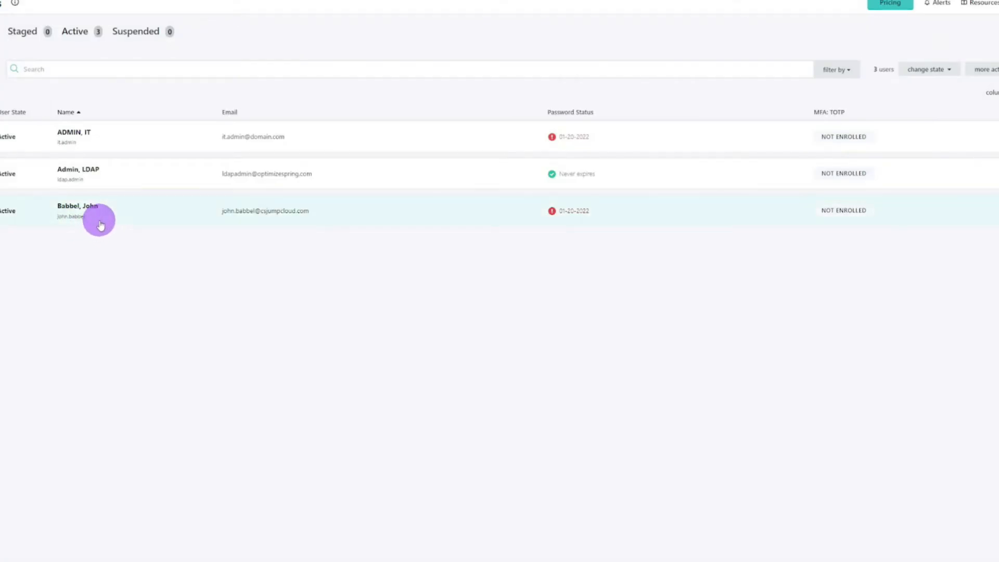
key("alt+Tab")
left_click(413, 108)
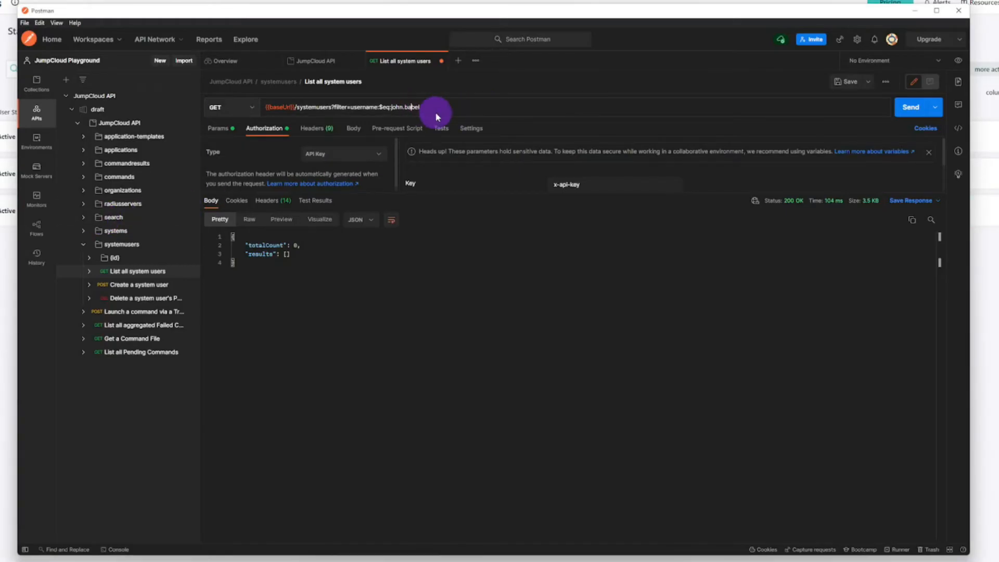
left_click(910, 107)
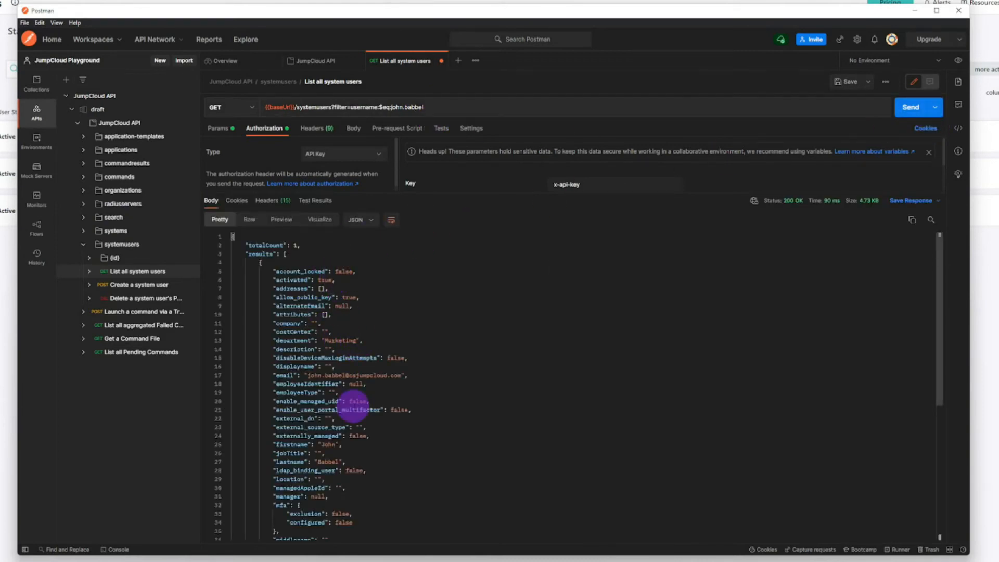
Step: Select the id value at the end of the returned user record and open the List a system user request under systemusers/{id}
scroll(354, 404, "down", 4)
scroll(377, 387, "down", 2)
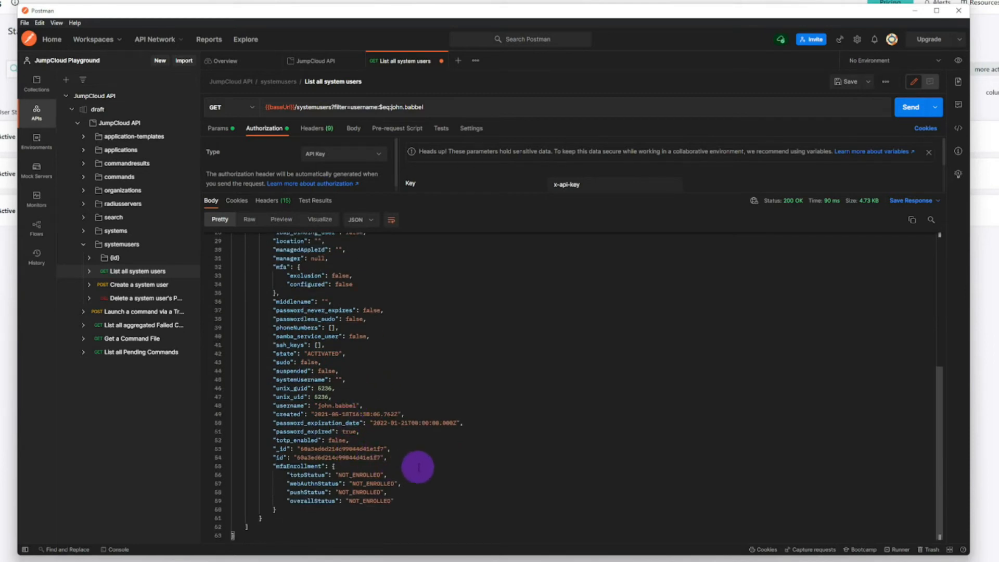
double_click(338, 458)
key("ctrl+c")
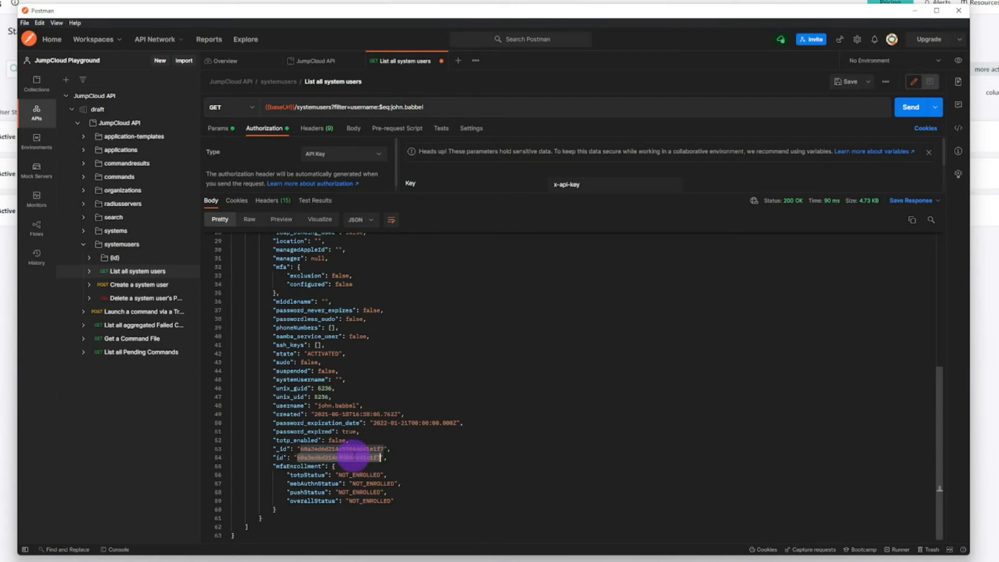
left_click(112, 258)
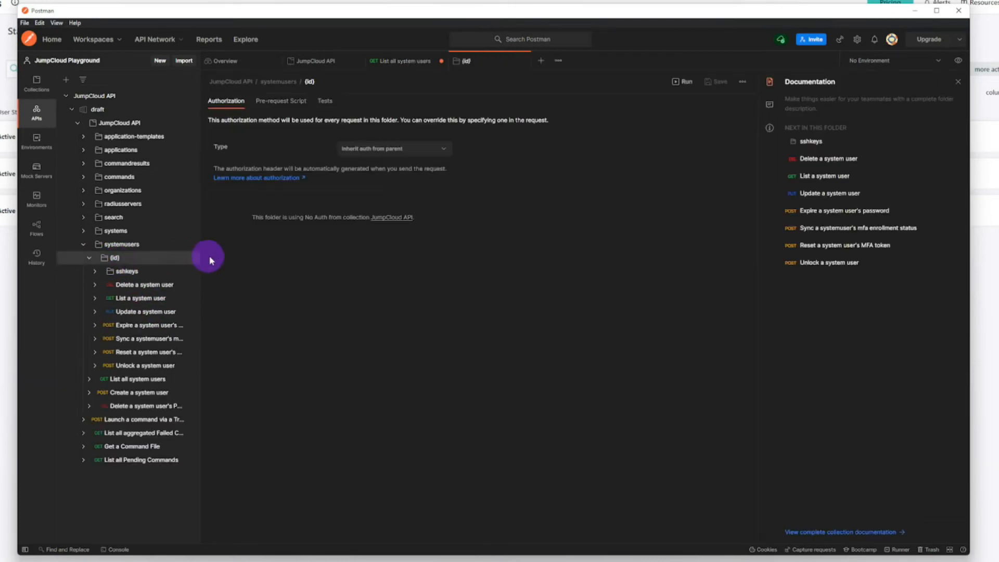
left_click(138, 303)
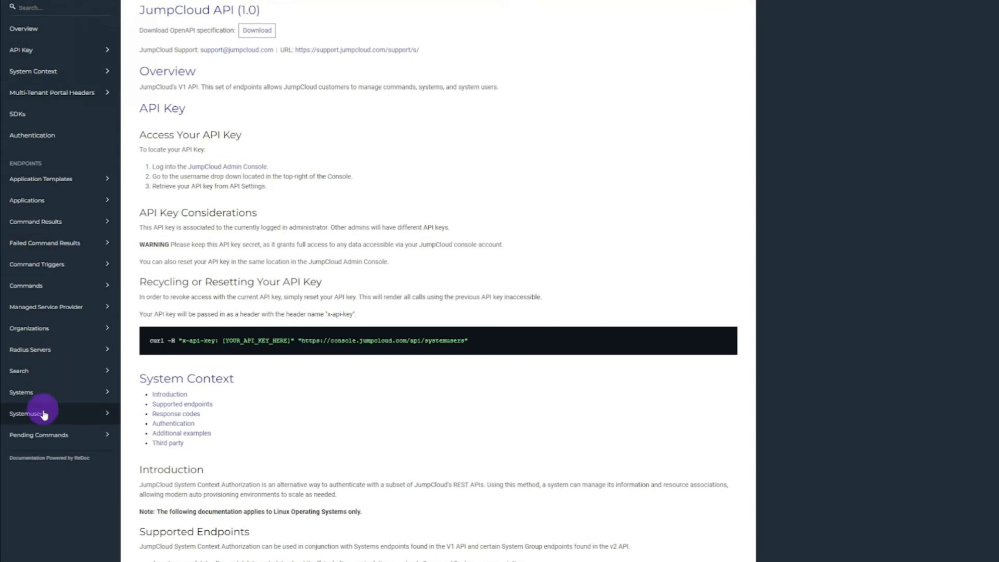
Step: In the JumpCloud API documentation, examine the List a system user endpoint's sample request, UserID placeholder, filter operators and examples
left_click(43, 414)
scroll(70, 364, "down", 1)
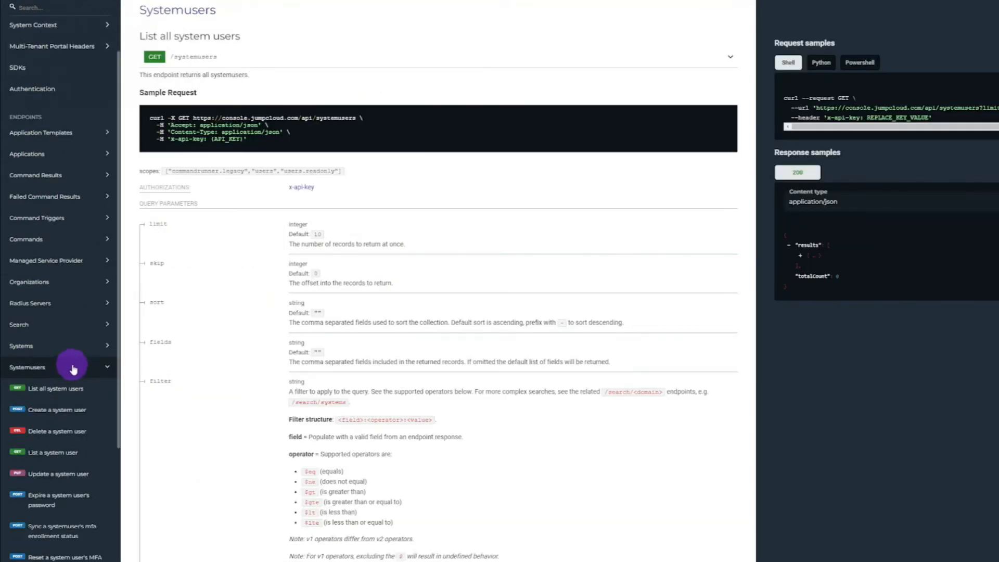
left_click(58, 454)
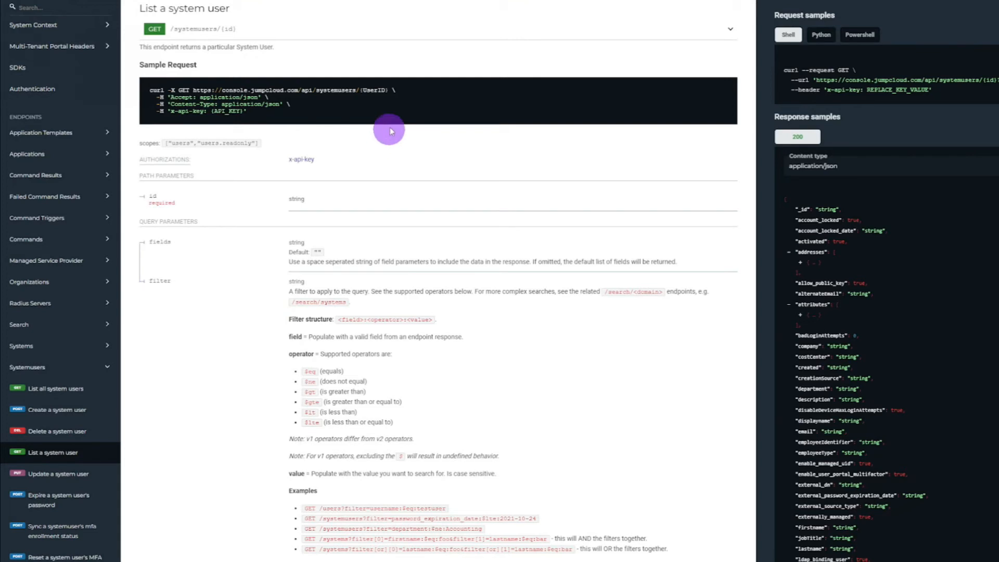
left_click_drag(360, 90, 387, 89)
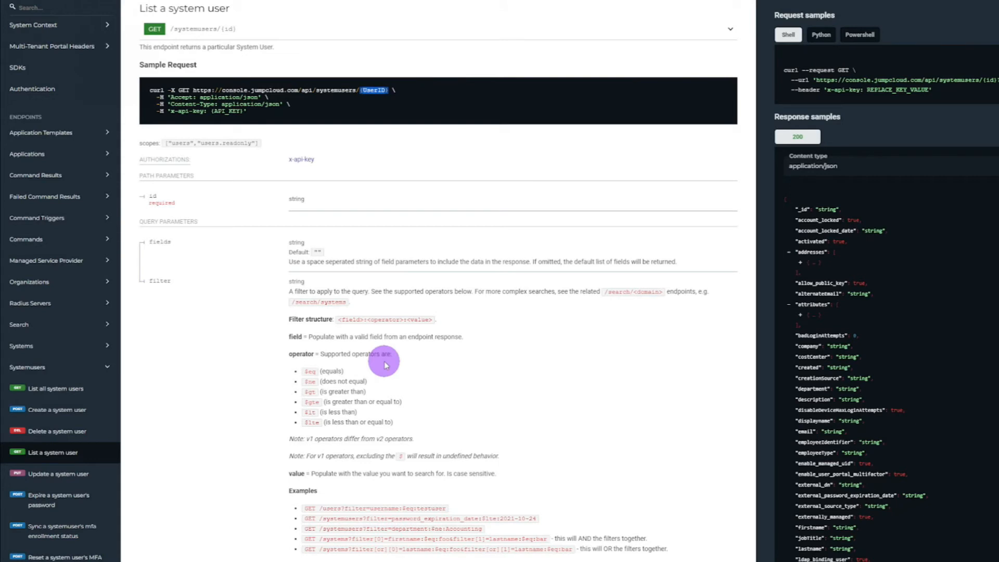
scroll(367, 382, "down", 2)
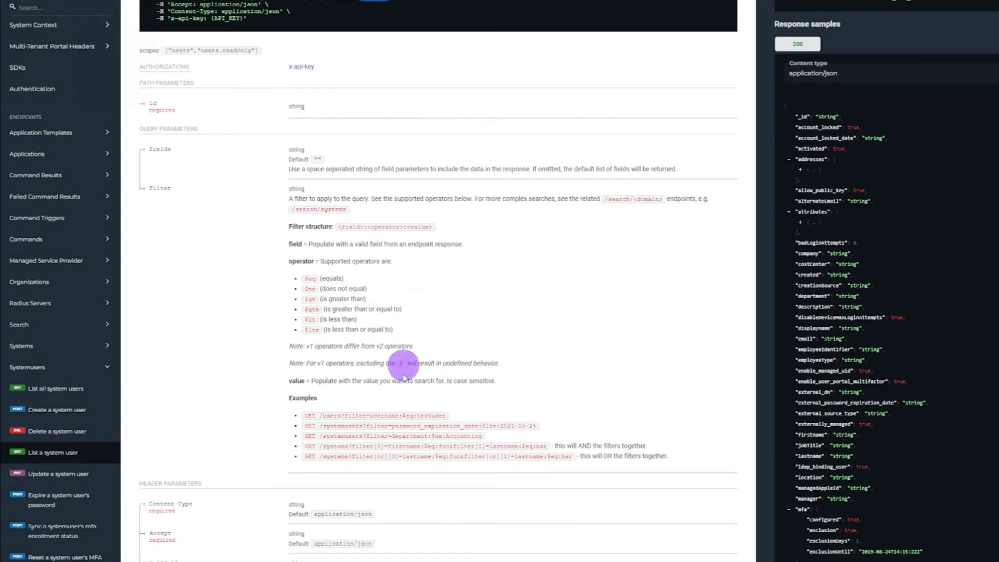
left_click_drag(319, 416, 341, 416)
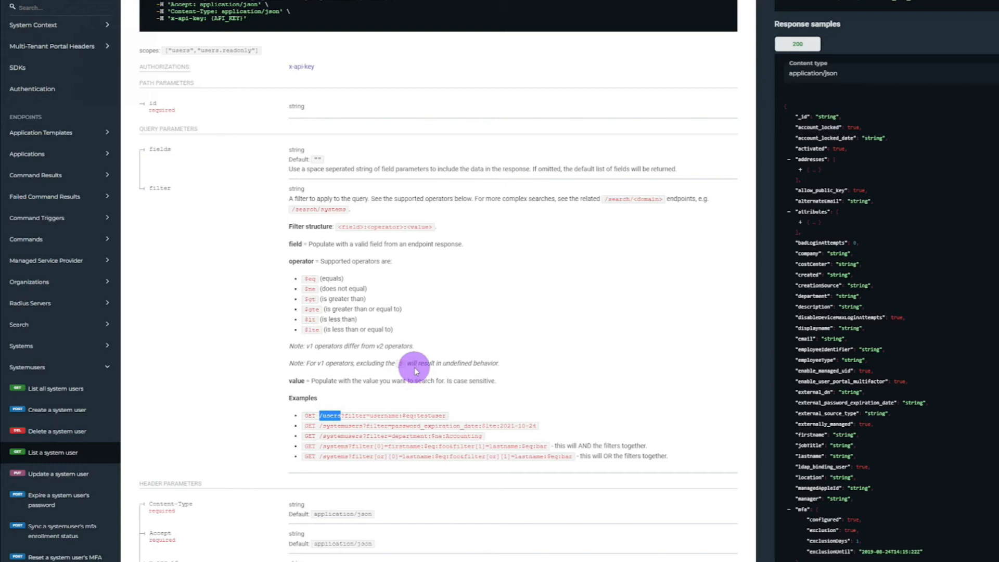
scroll(415, 370, "up", 1)
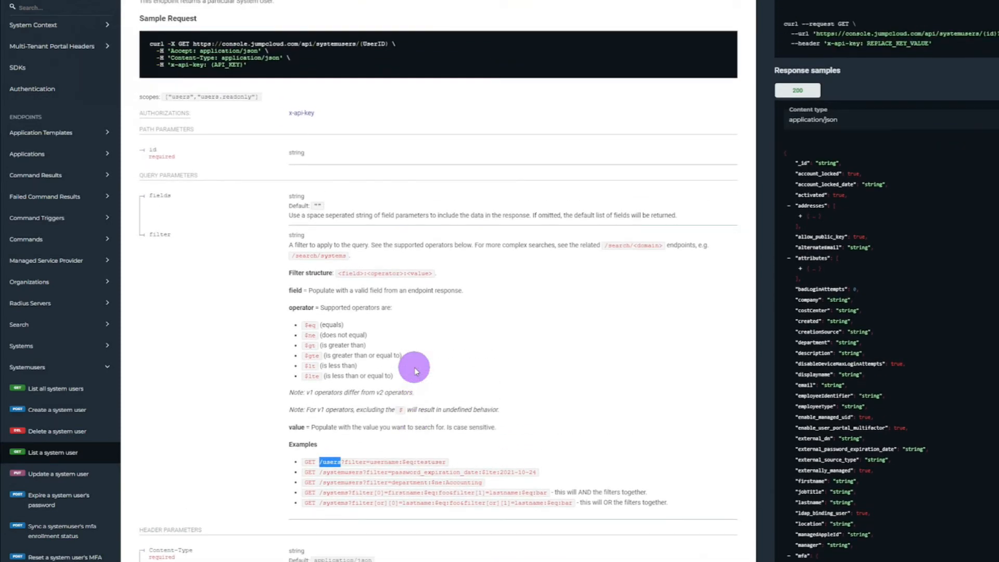
scroll(415, 371, "up", 1)
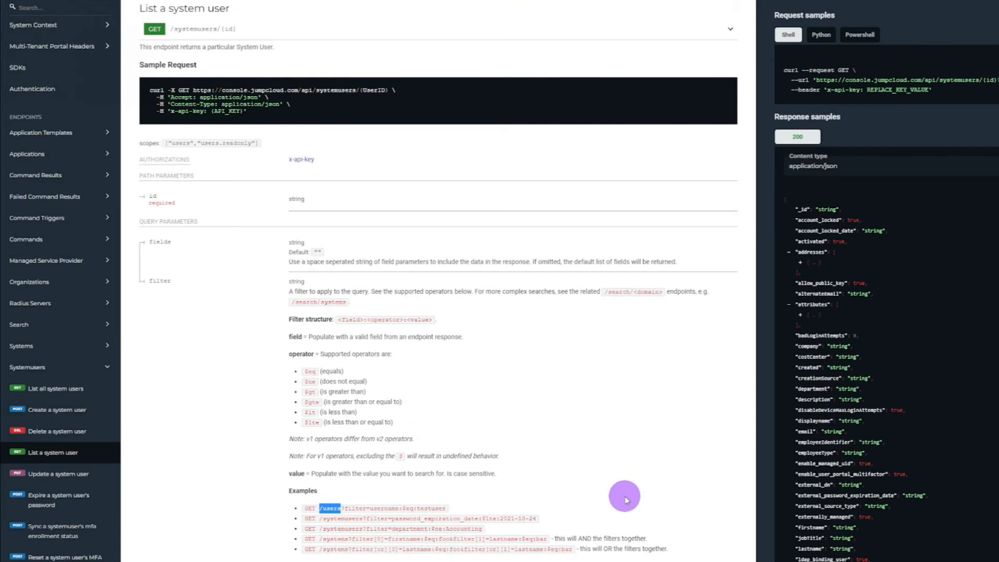
Step: Switch back to Postman and set the List a system user request's API key authorization value to the {{x-api-key}} variable
key("alt+Tab")
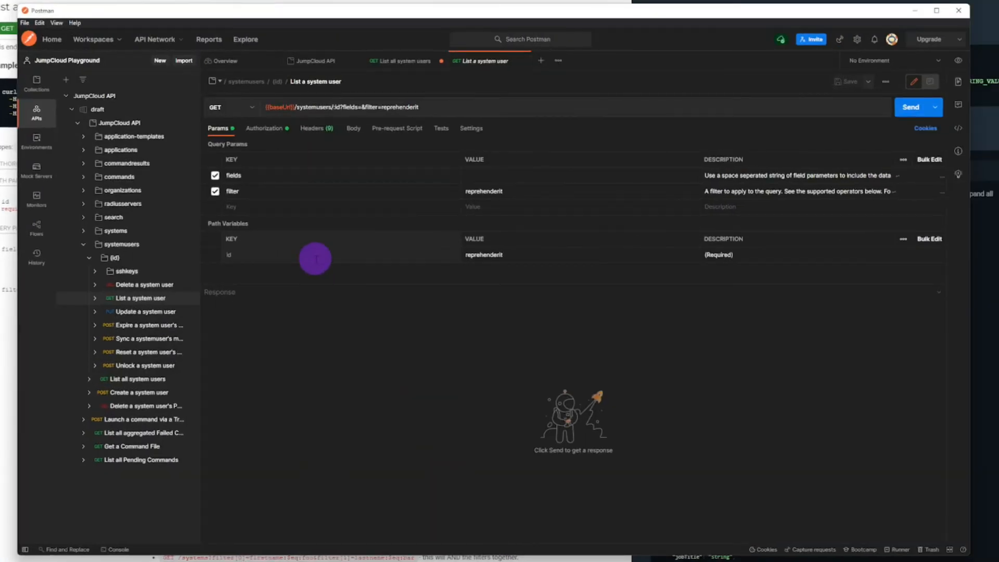
left_click(271, 128)
triple_click(602, 211)
triple_click(601, 206)
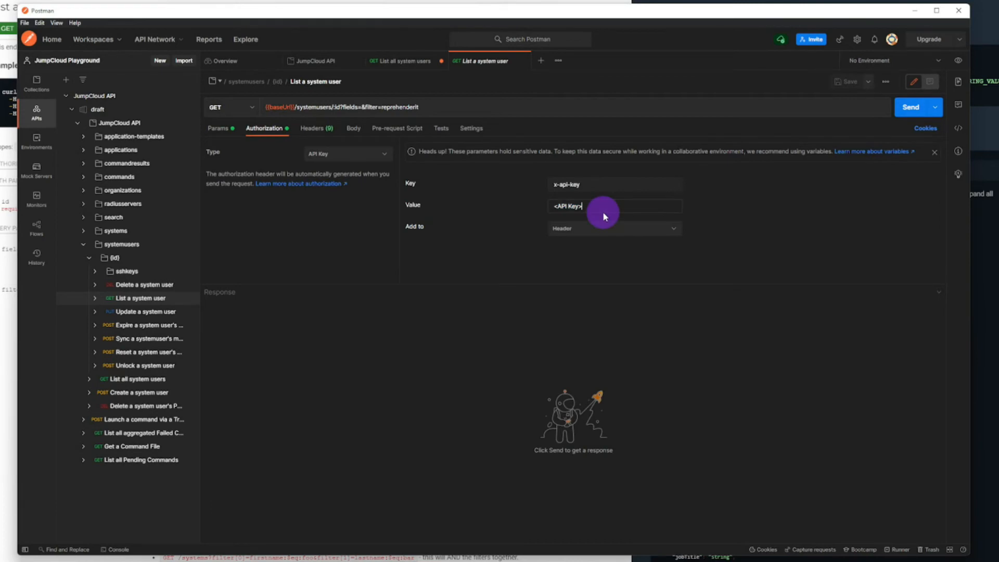
type("{{")
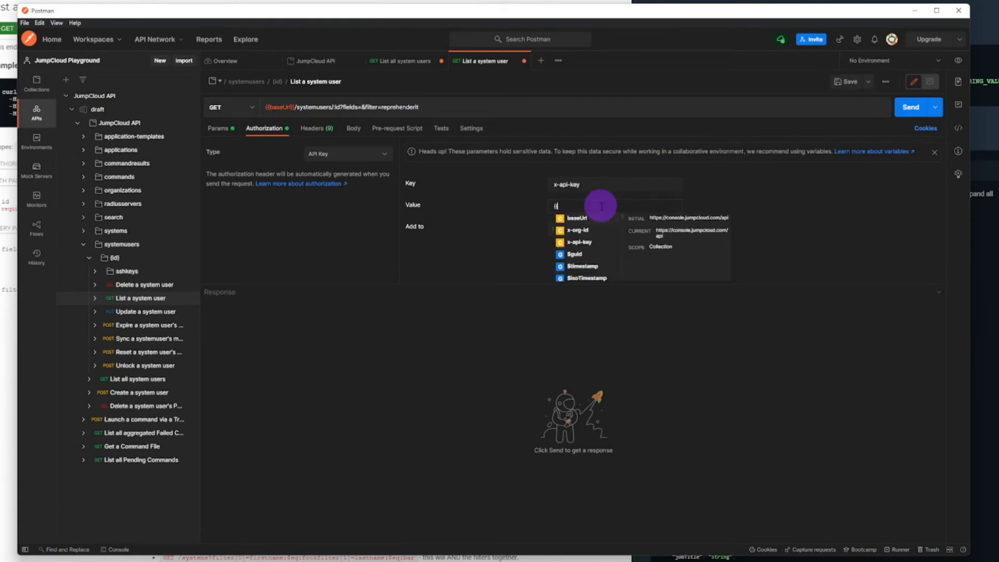
left_click(579, 242)
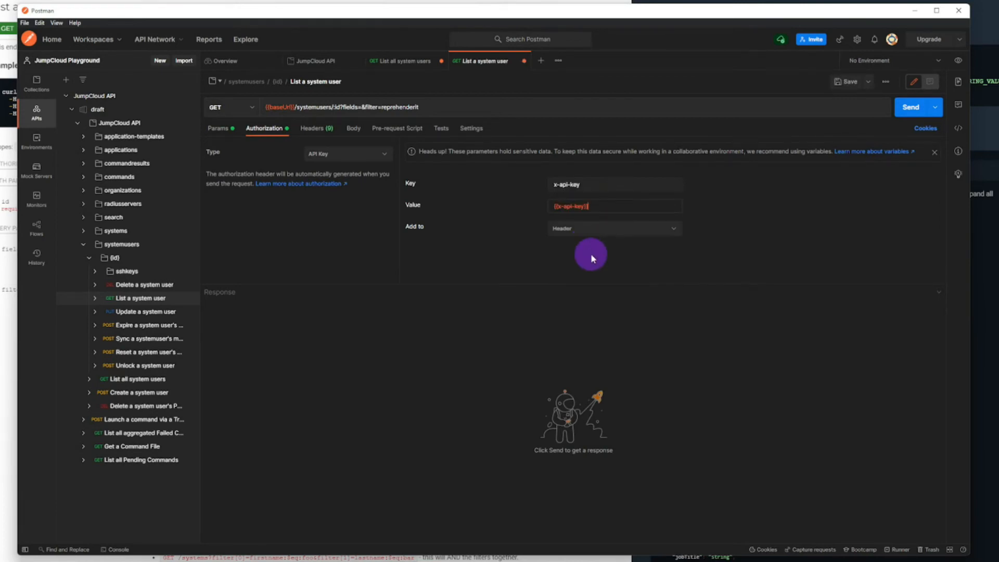
Step: Set the List a system user request's x-org-id header to the {{x-org-id}} variable and save the request
left_click(320, 130)
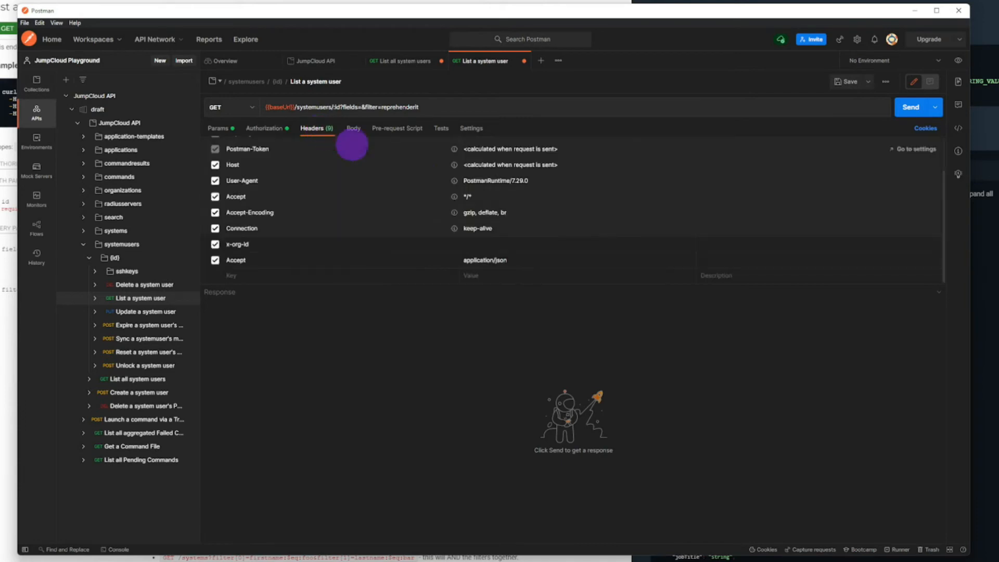
left_click(473, 244)
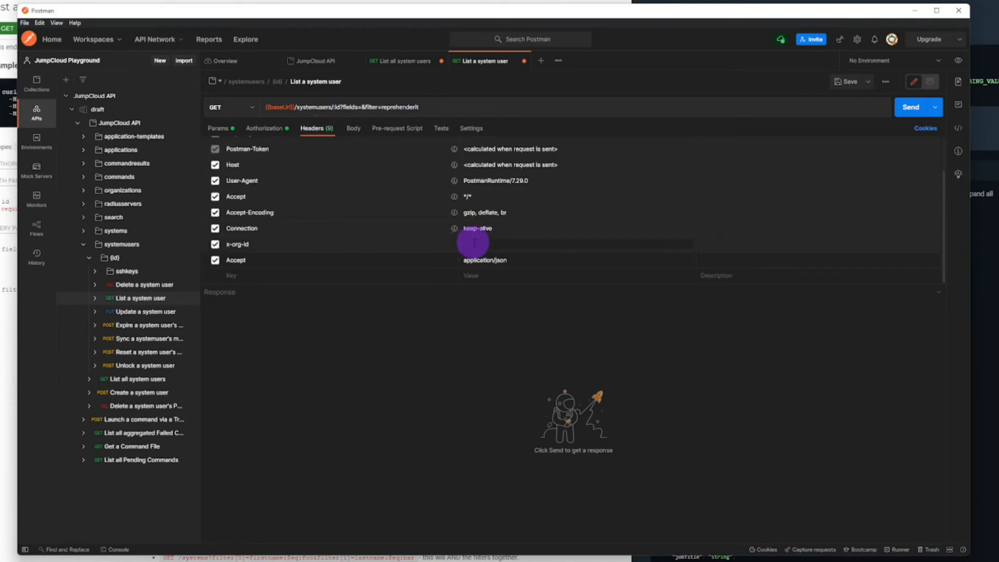
type("{{")
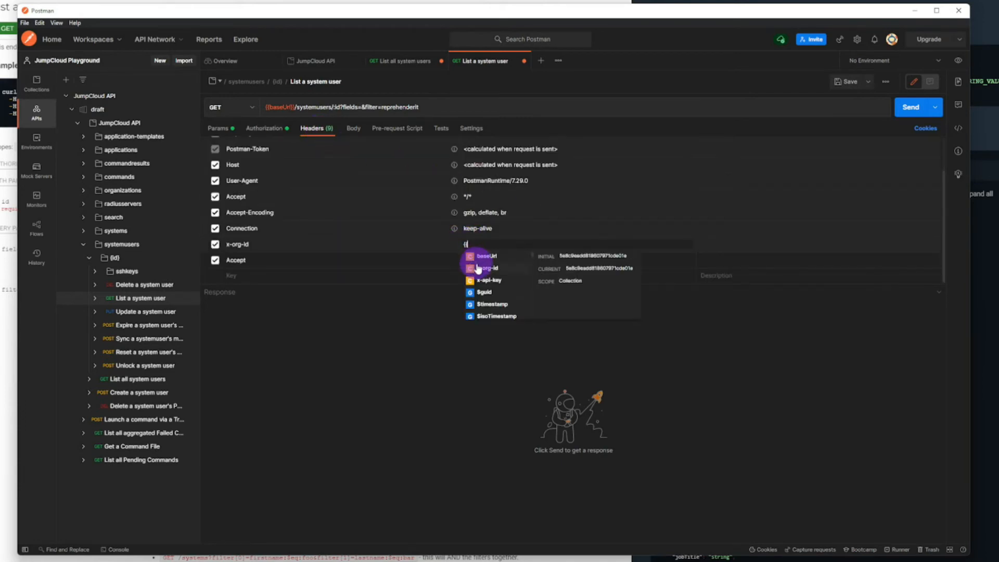
left_click(502, 267)
key("ctrl+s")
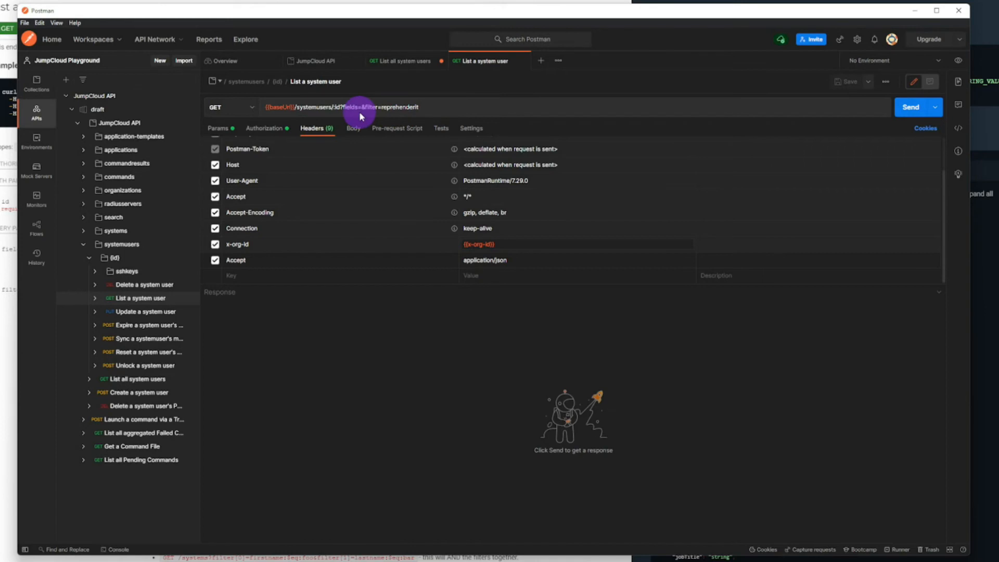
Step: Disable the fields and filter query parameters of the List a system user request
scroll(406, 259, "up", 3)
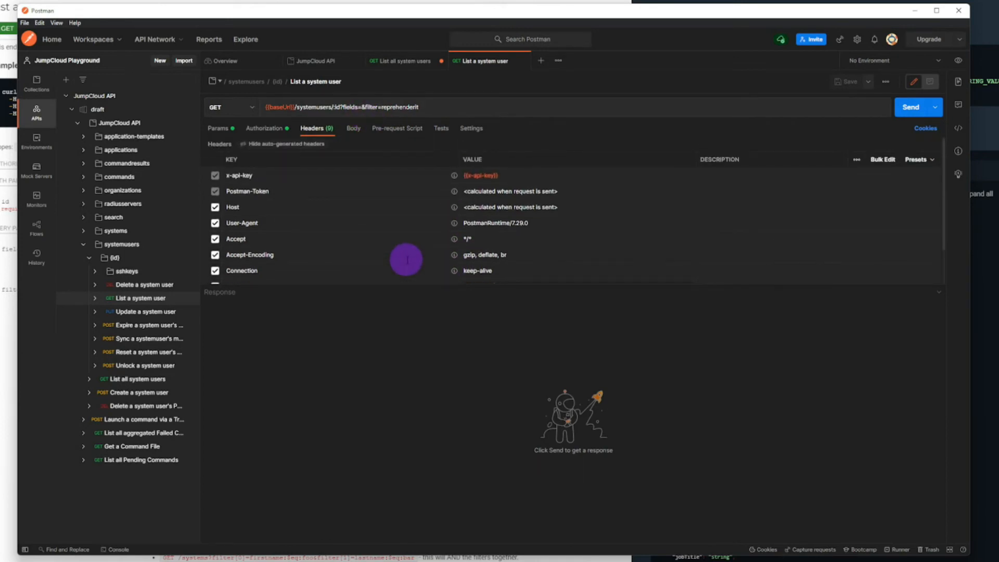
left_click(264, 130)
left_click(228, 133)
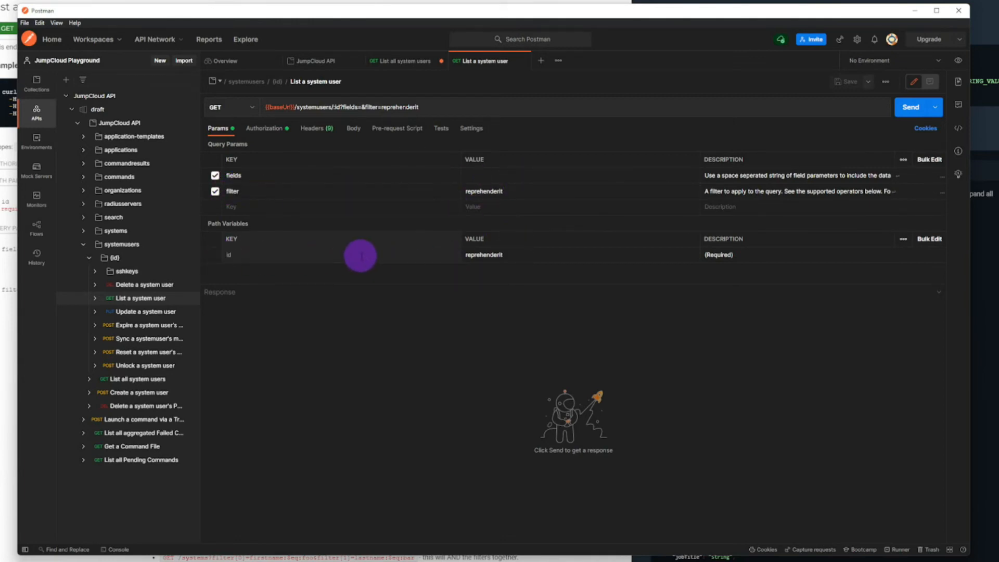
left_click(215, 175)
left_click(214, 191)
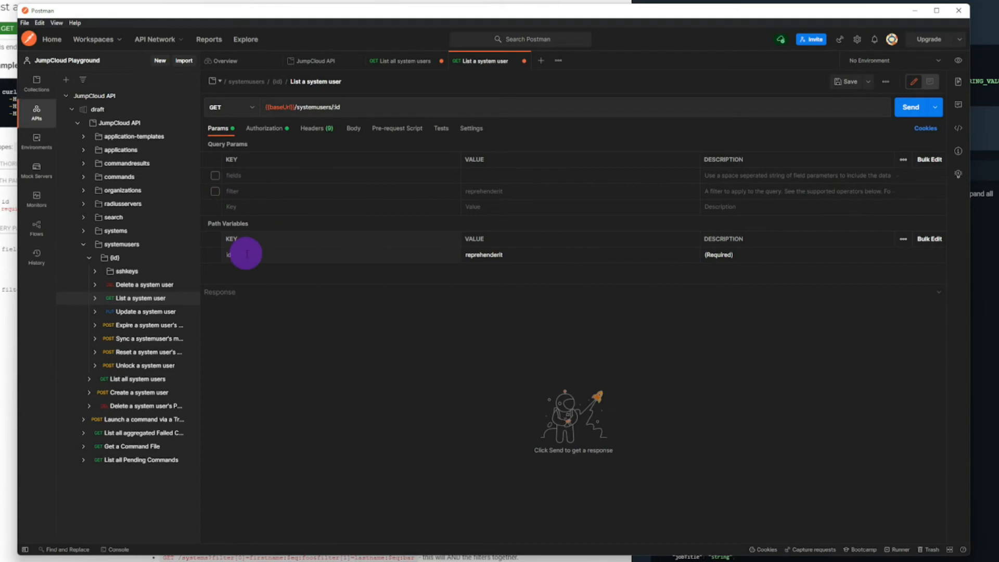
Step: Replace the id path variable with the copied user id, send the request, and check the email in the returned record
double_click(511, 256)
key("ctrl+v")
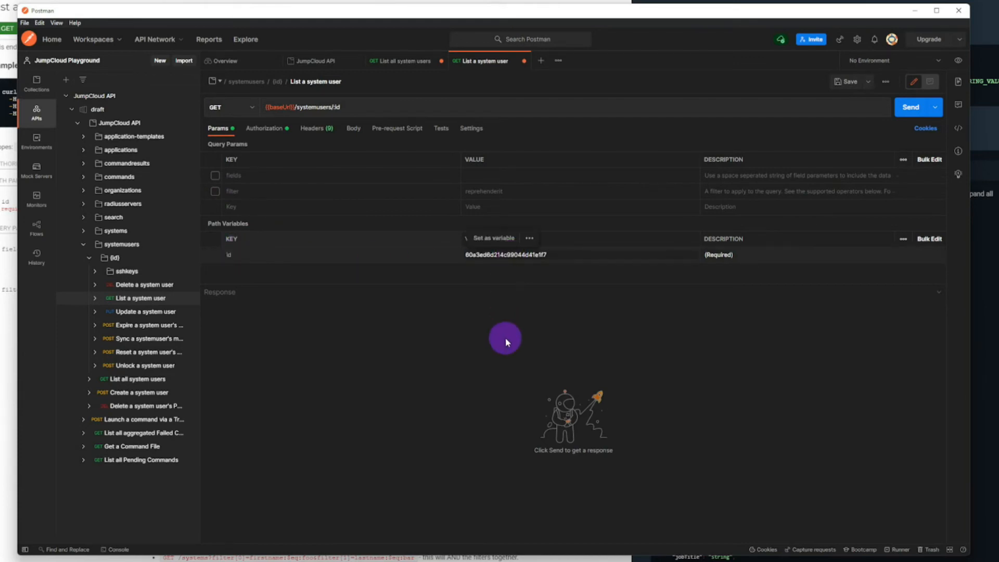
left_click(901, 117)
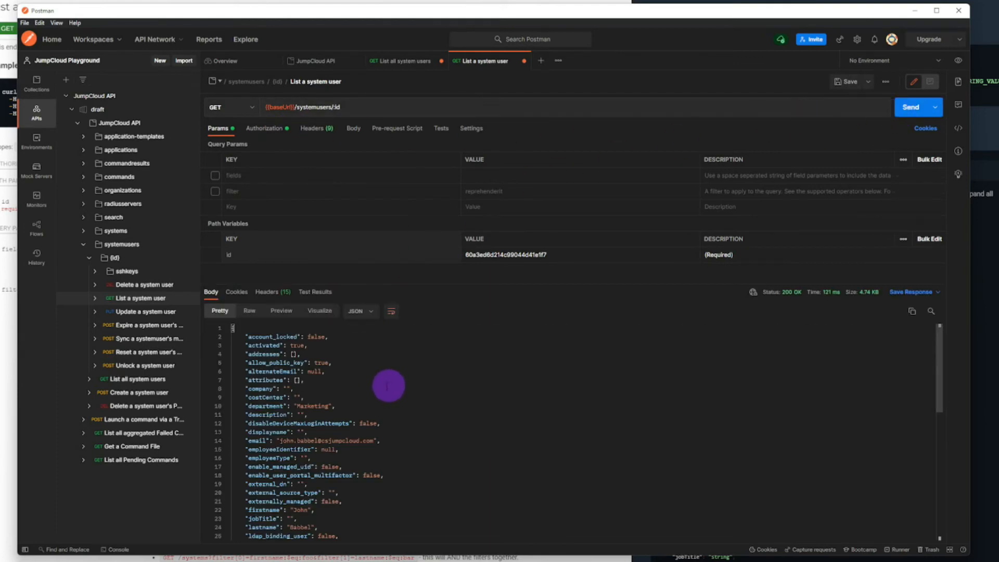
left_click_drag(281, 440, 377, 440)
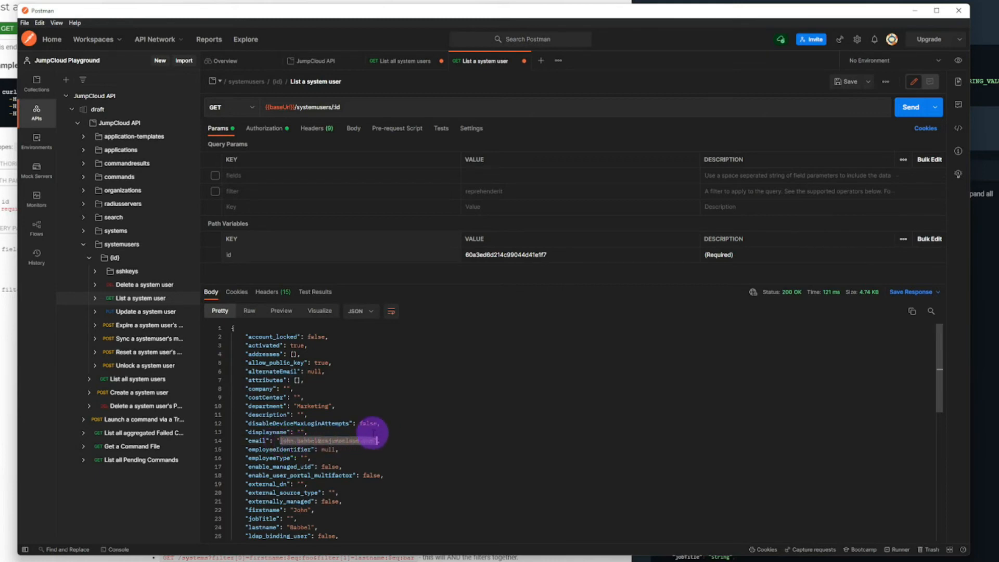
scroll(372, 434, "down", 3)
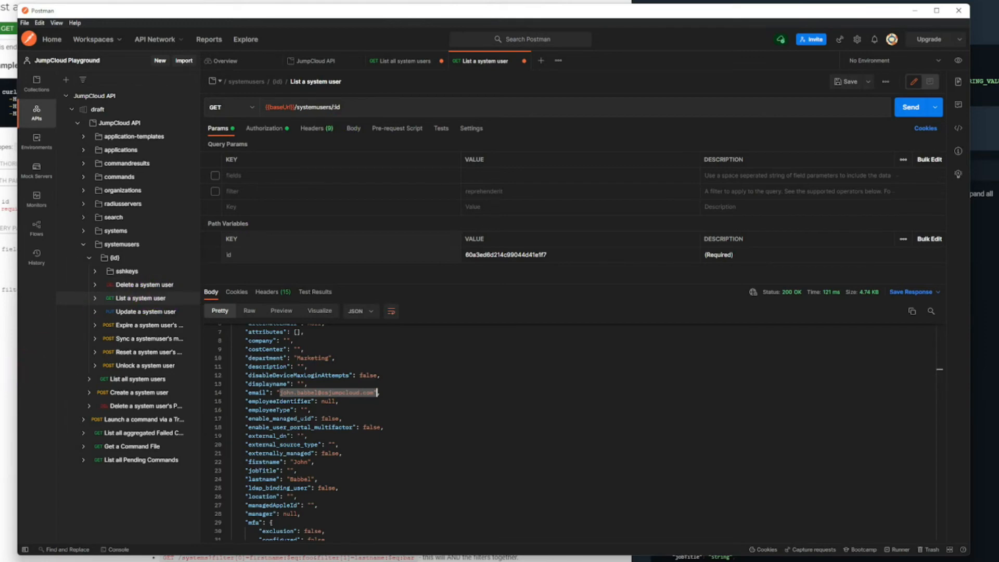
Step: Review the Create a system user endpoint in the JumpCloud API documentation, and open the matching request's body in Postman
left_click(62, 425)
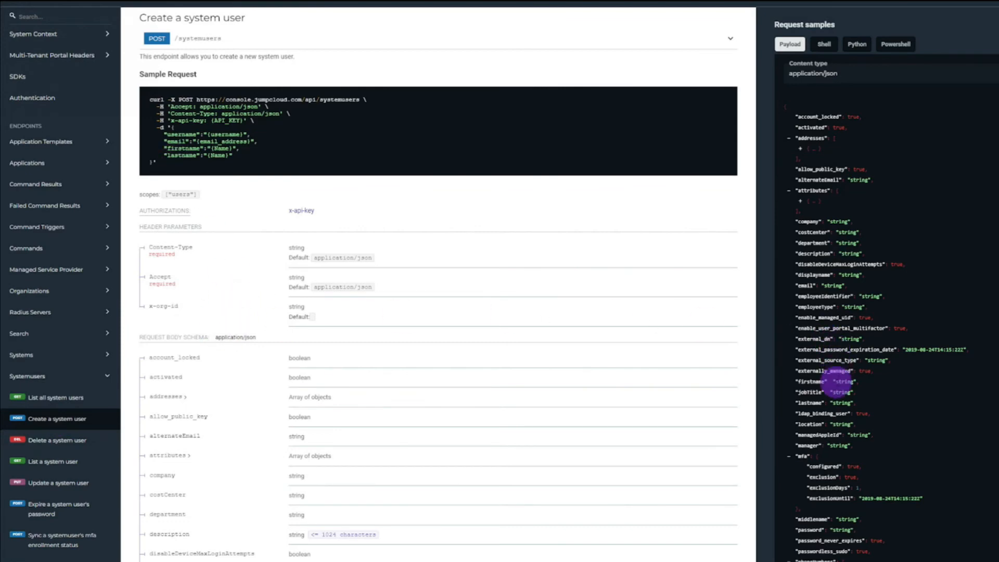
scroll(837, 380, "down", 5)
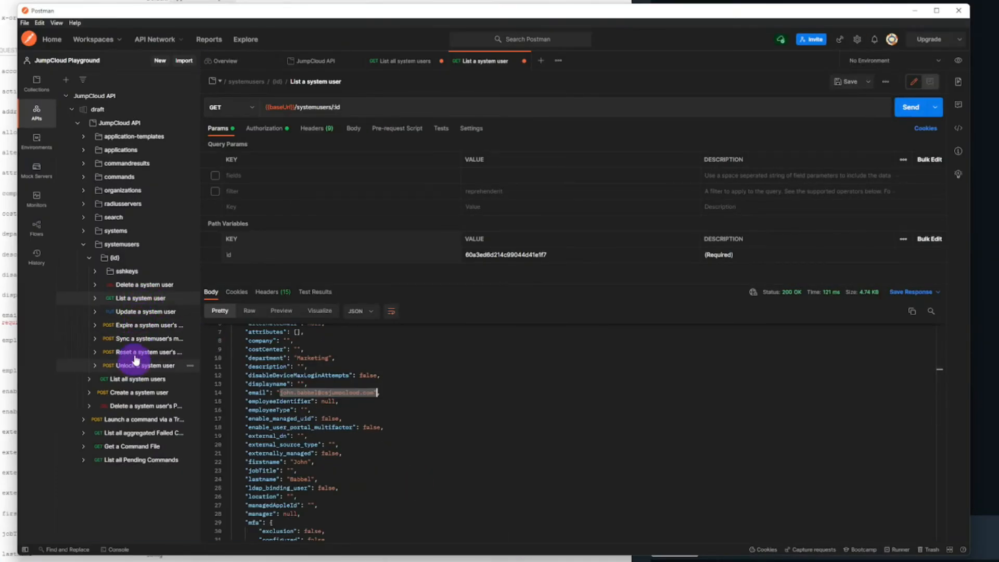
left_click(89, 259)
left_click(150, 286)
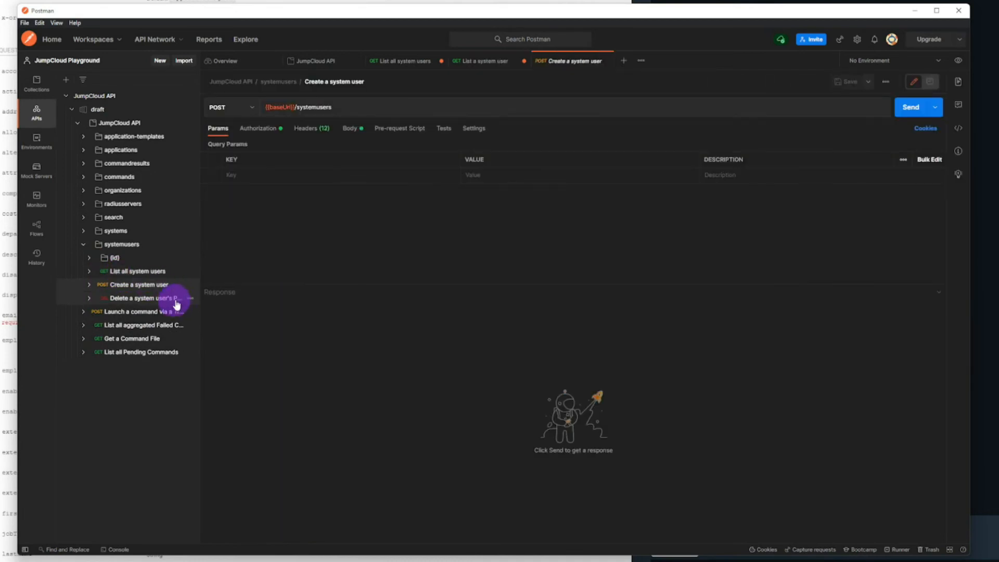
left_click(352, 130)
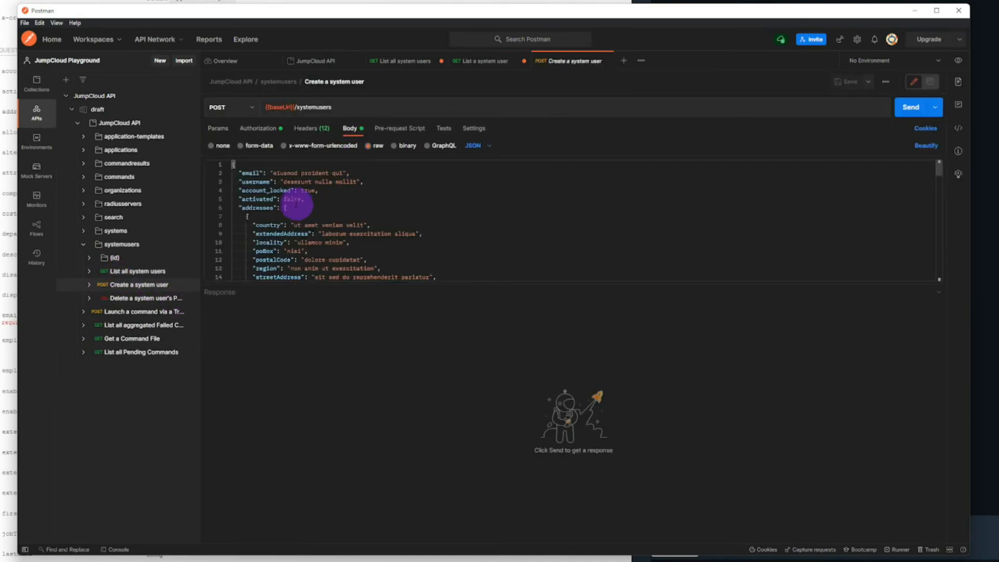
Step: Enlarge the request body editor and replace the whole sample JSON with an empty object in curly braces
scroll(296, 205, "down", 1)
left_click_drag(391, 283, 408, 441)
scroll(390, 339, "down", 12)
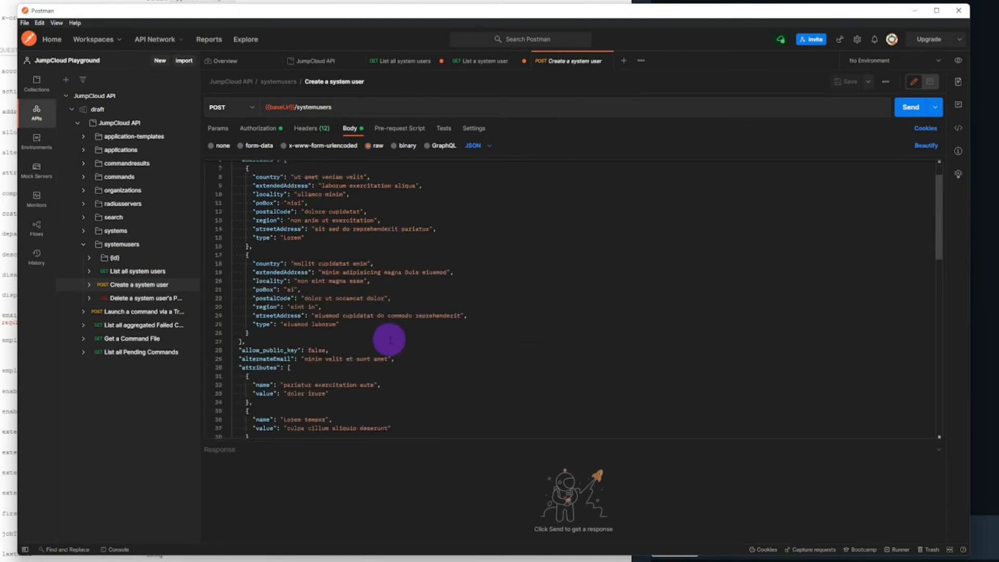
scroll(390, 338, "up", 12)
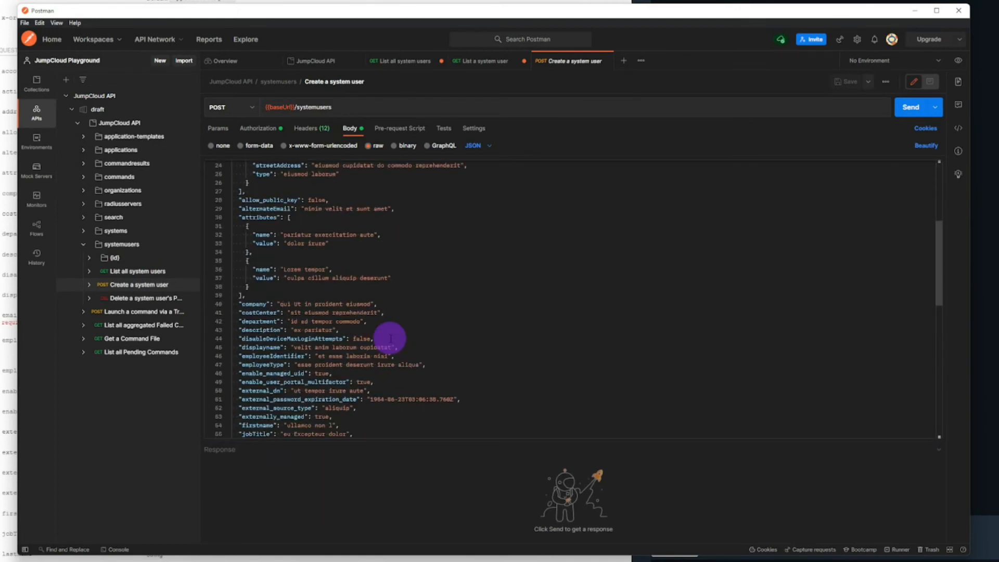
left_click(364, 260)
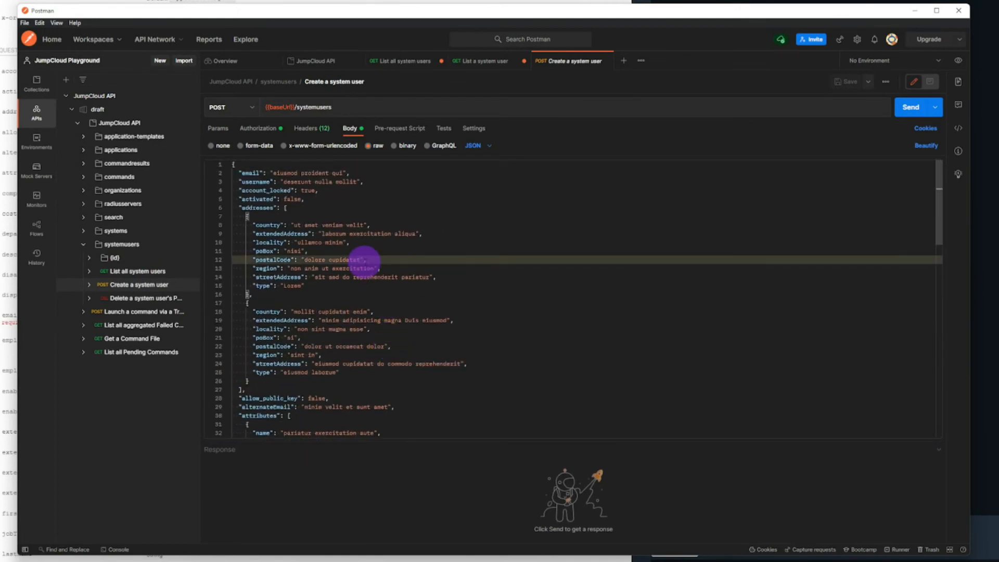
key("ctrl+a")
key("BackSpace")
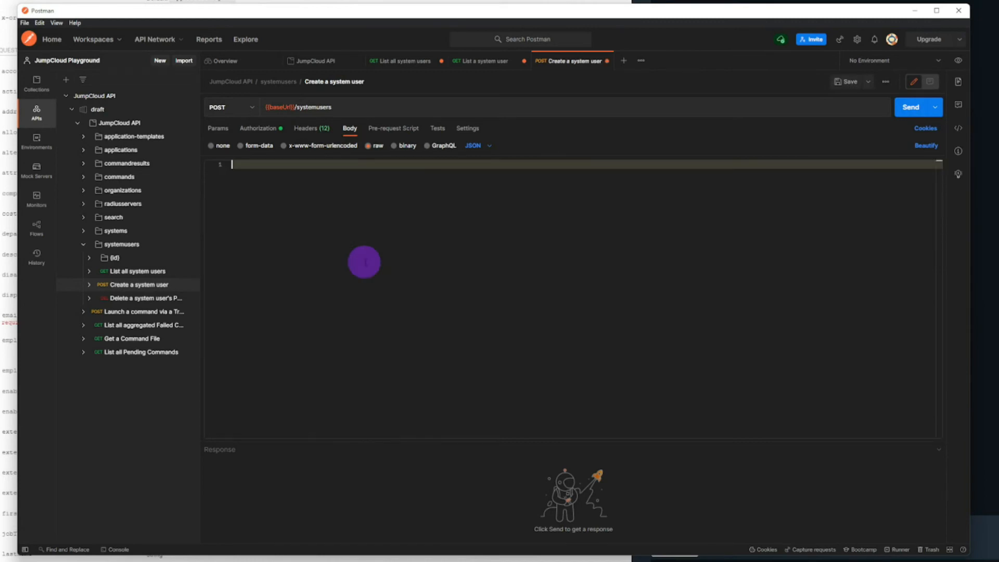
type("{")
key("Return")
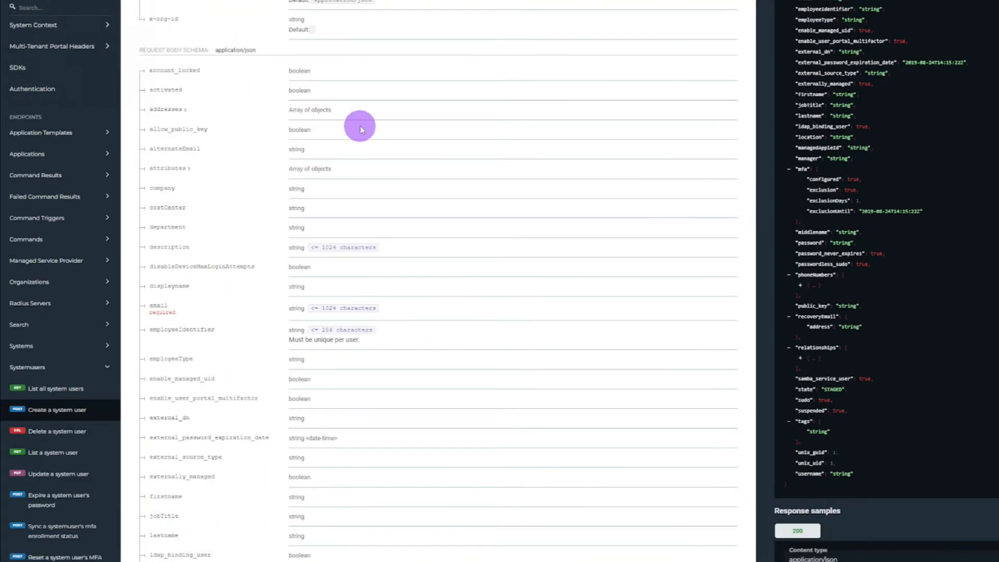
Step: Copy the username, email, firstname and lastname lines from the documentation's sample request into the Postman body, save it, and beautify the JSON
scroll(357, 125, "up", 5)
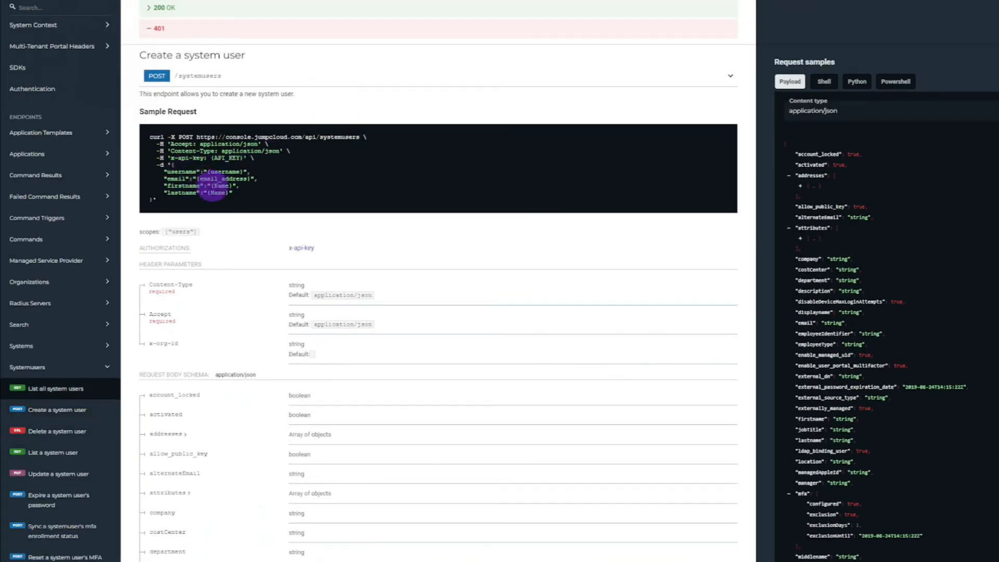
left_click_drag(228, 193, 164, 170)
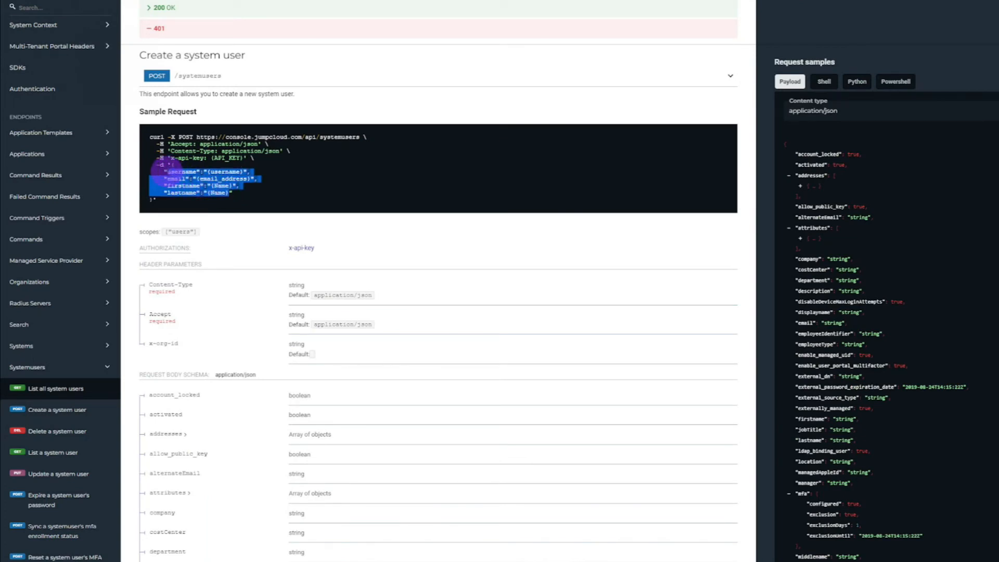
left_click_drag(232, 193, 163, 172)
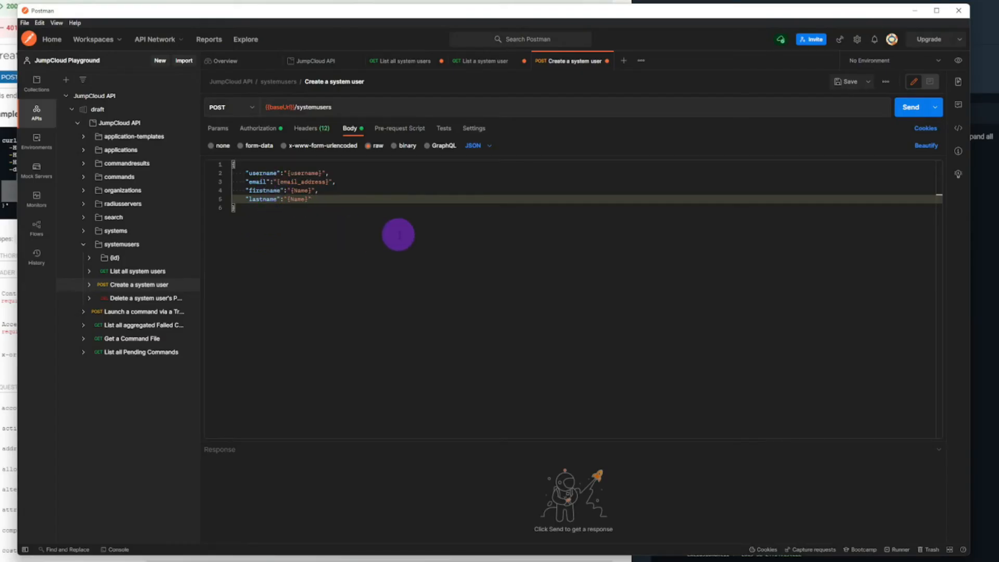
key("ctrl+s")
left_click(363, 225)
left_click(917, 148)
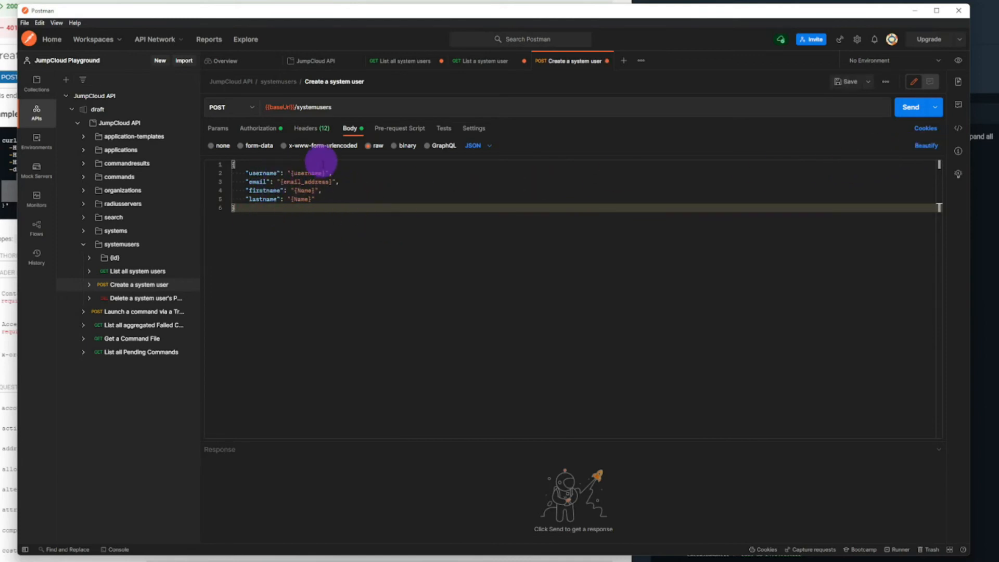
Step: Replace the four placeholders in the body with the new user's username, email address, first name and last name
left_click_drag(325, 172, 291, 172)
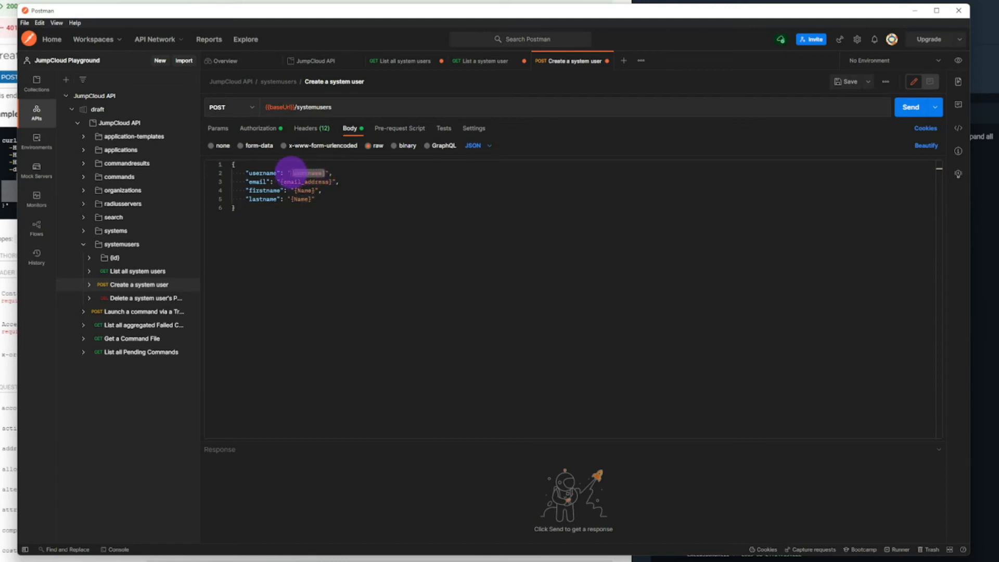
type("post.ma")
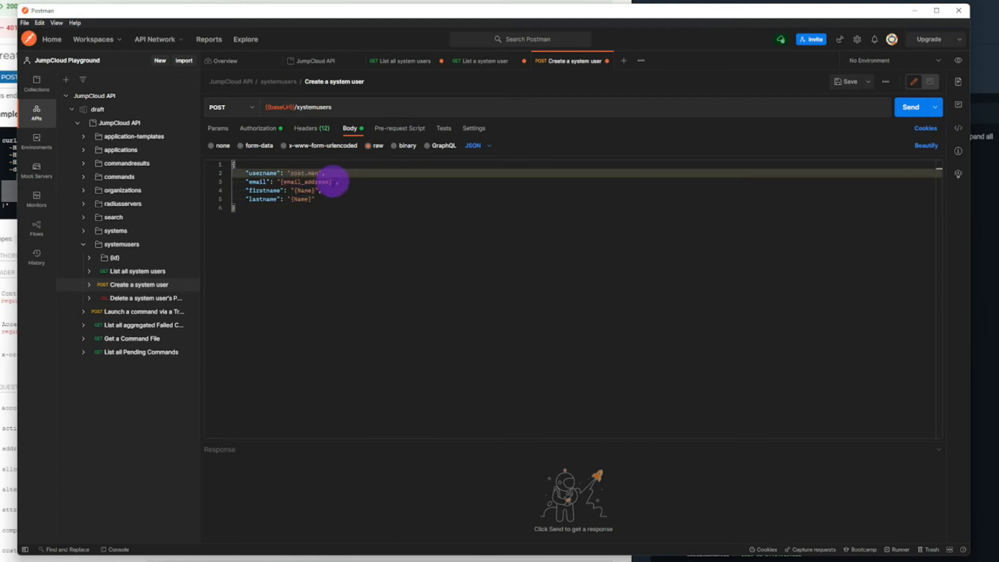
left_click_drag(333, 182, 279, 182)
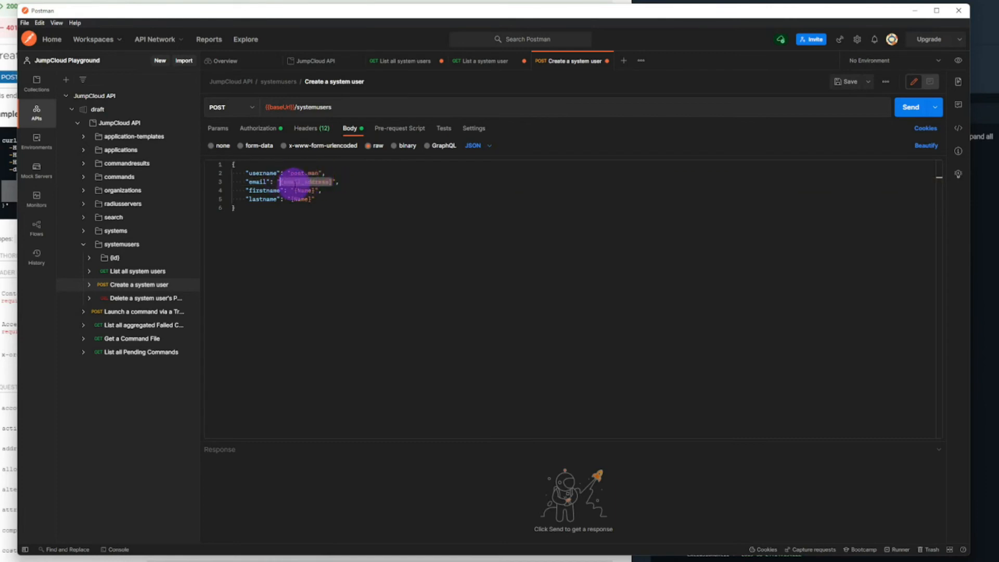
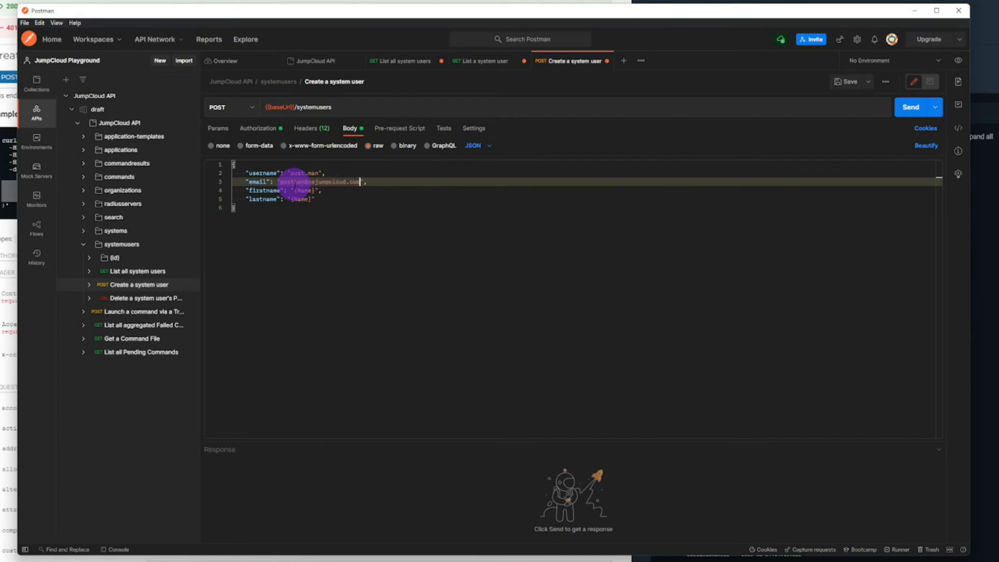
left_click_drag(314, 191, 294, 191)
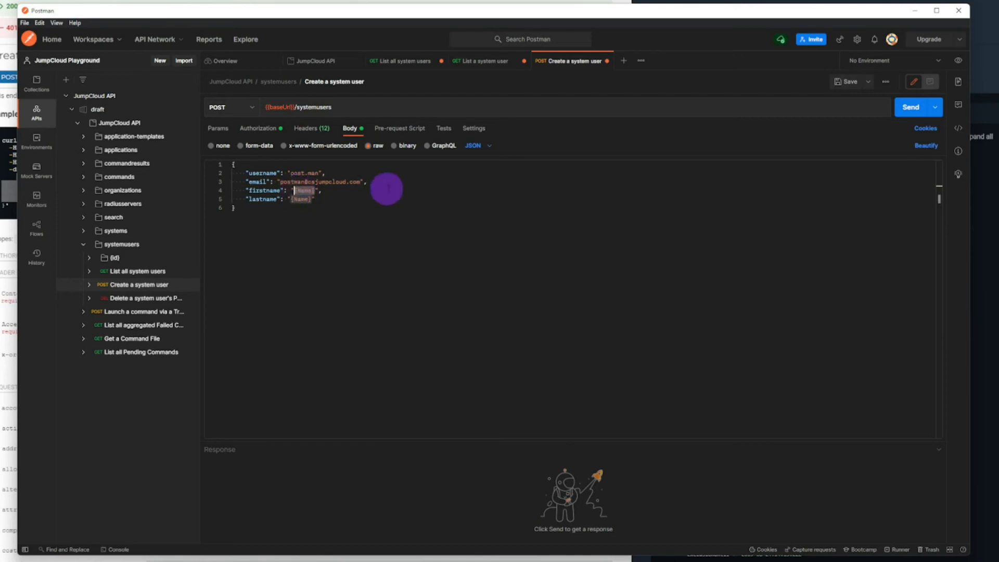
type("Post")
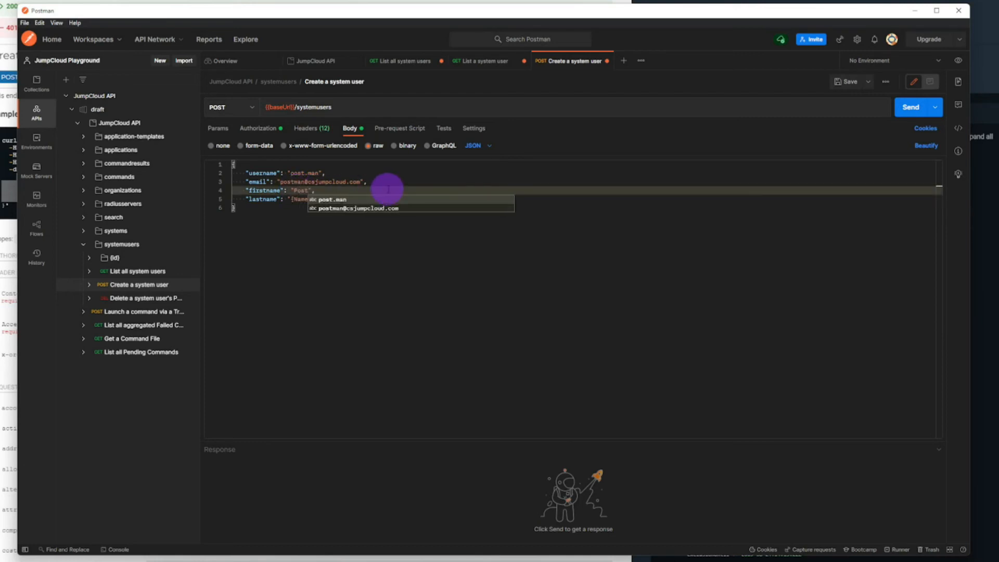
left_click_drag(311, 199, 289, 200)
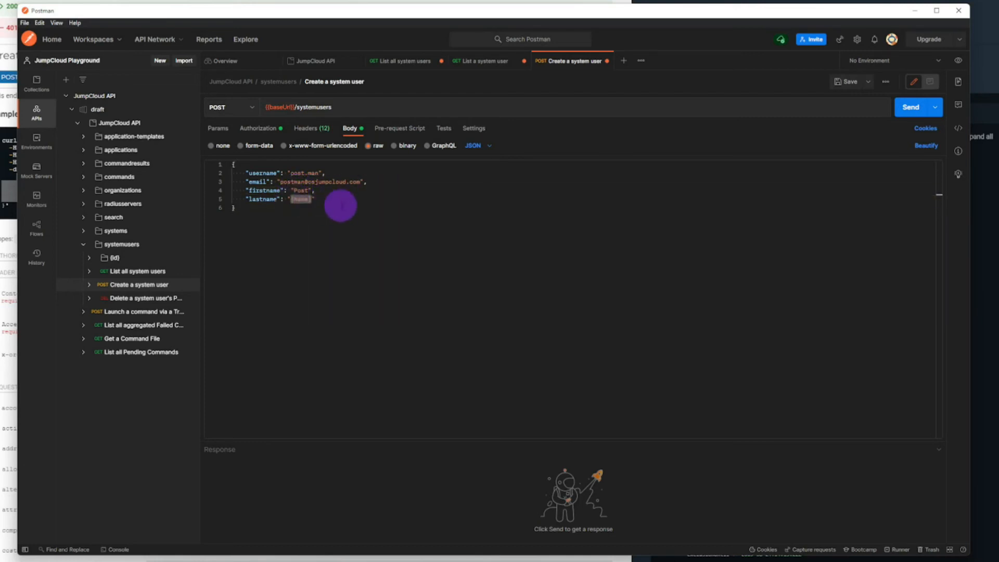
type("Man")
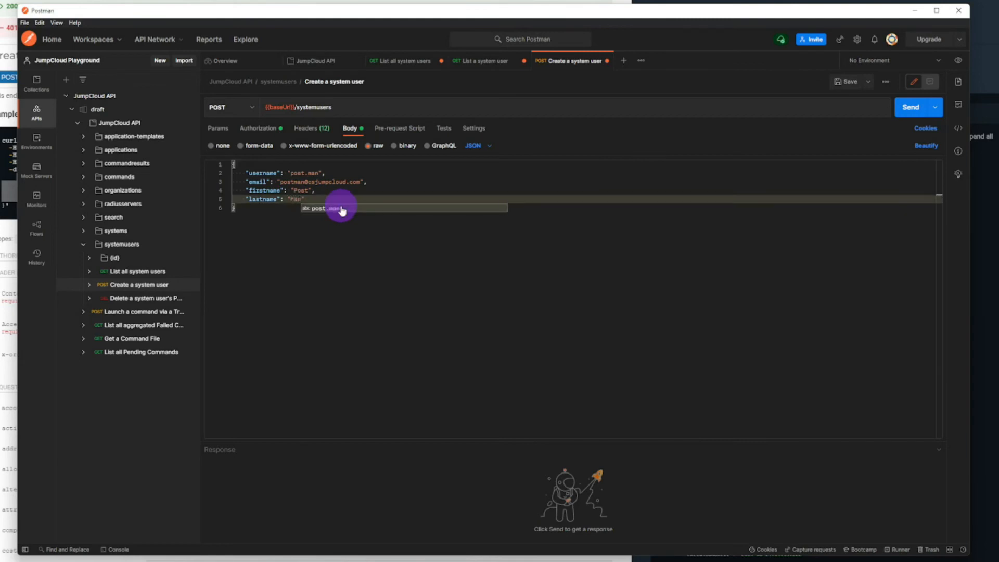
left_click(376, 274)
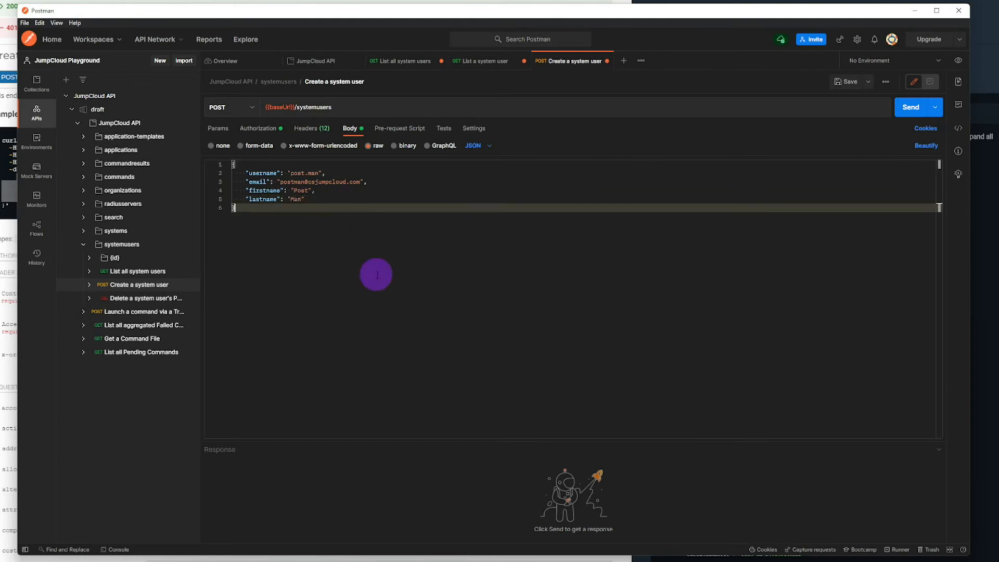
Step: Add a second "n" to the end of the last name, the username and the email's local part, and save the request
left_click(307, 200)
type("n")
left_click(321, 173)
type("n")
left_click(311, 181)
type("n")
left_click(350, 267)
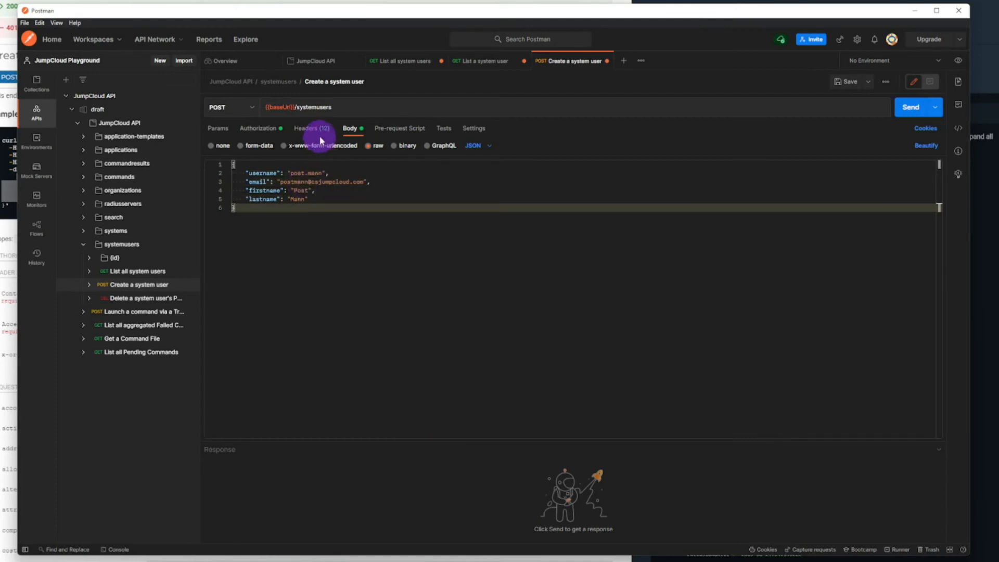
key("ctrl+s")
Step: Set the API key authorization value of the Create a system user request to the {{x-api-key}} variable
left_click(310, 129)
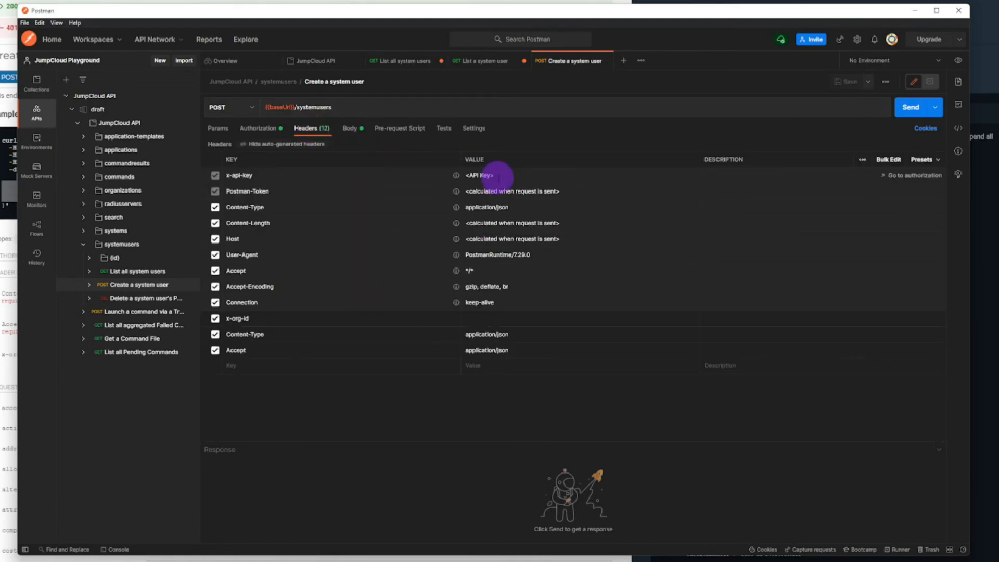
left_click(500, 177)
triple_click(500, 176)
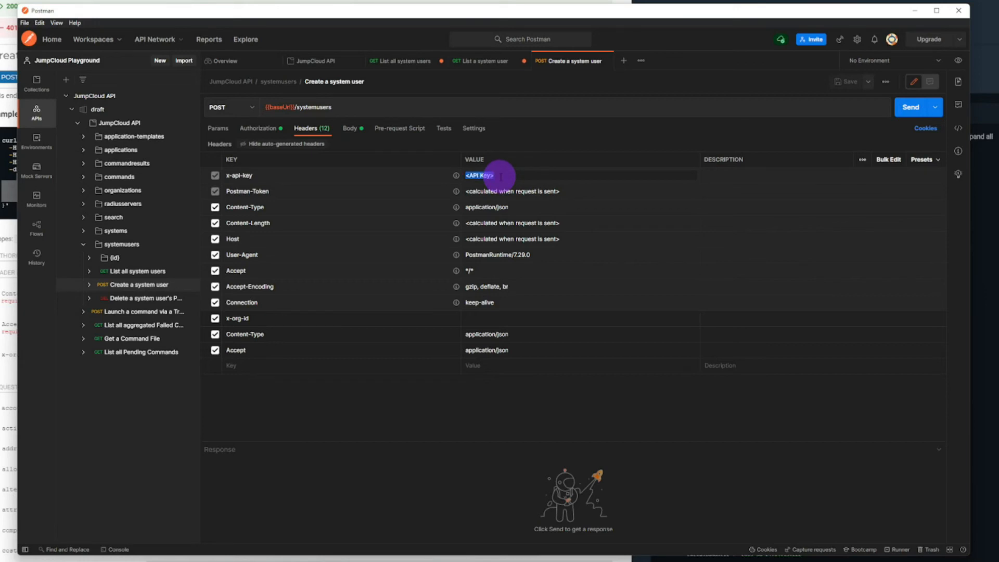
left_click(251, 129)
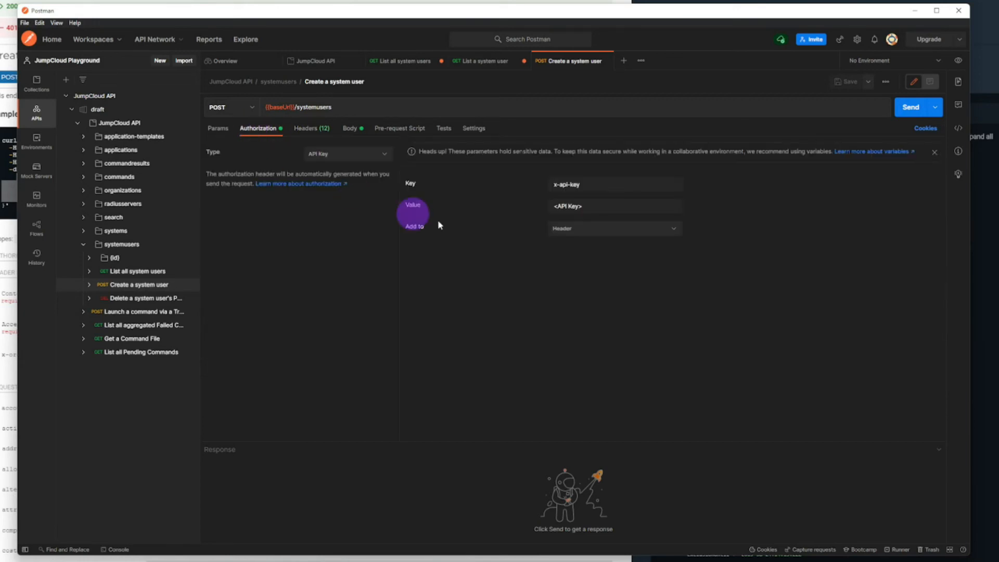
triple_click(565, 207)
type("{{")
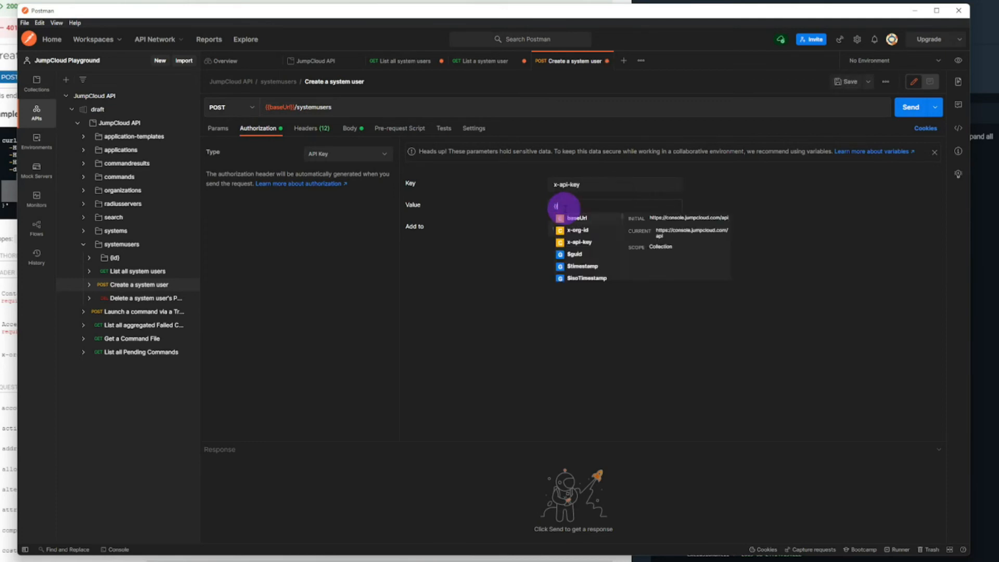
left_click(576, 243)
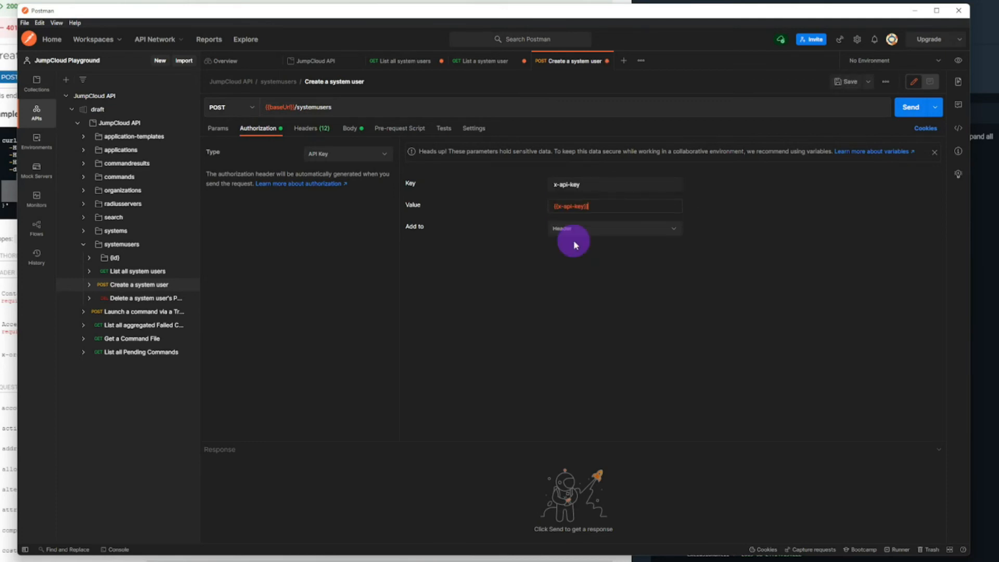
Step: Set the x-org-id header of the Create a system user request to the {{x-org-id}} variable and save the request
left_click(318, 127)
left_click(463, 318)
type("{{")
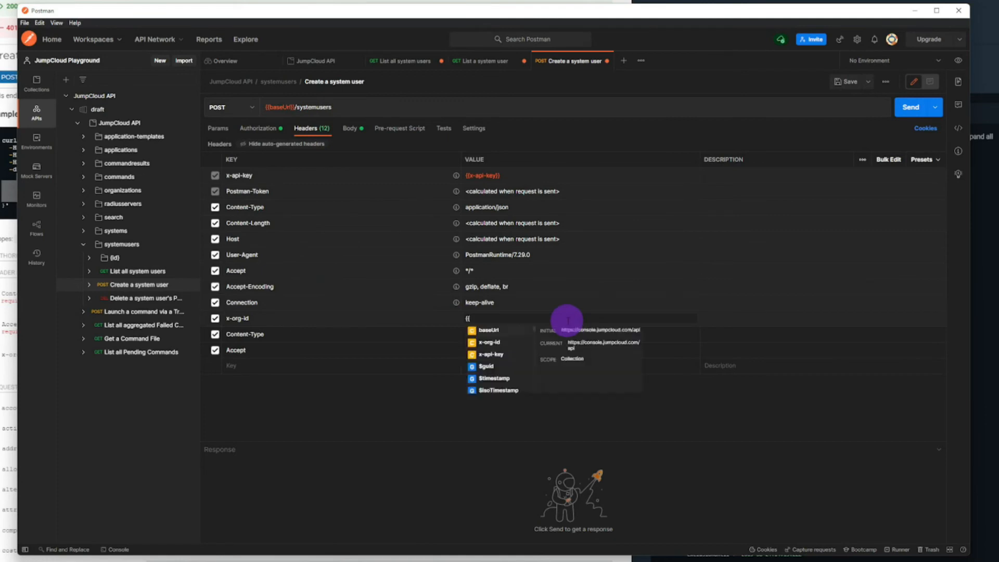
left_click(485, 342)
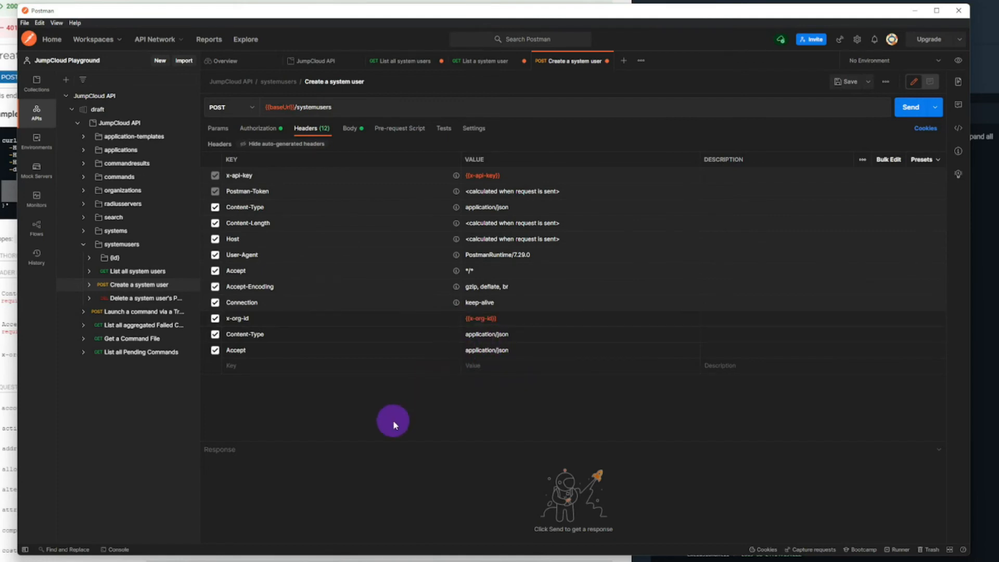
key("ctrl+s")
Step: Send the Create a system user request and enlarge the response area to review the returned JSON
left_click(898, 114)
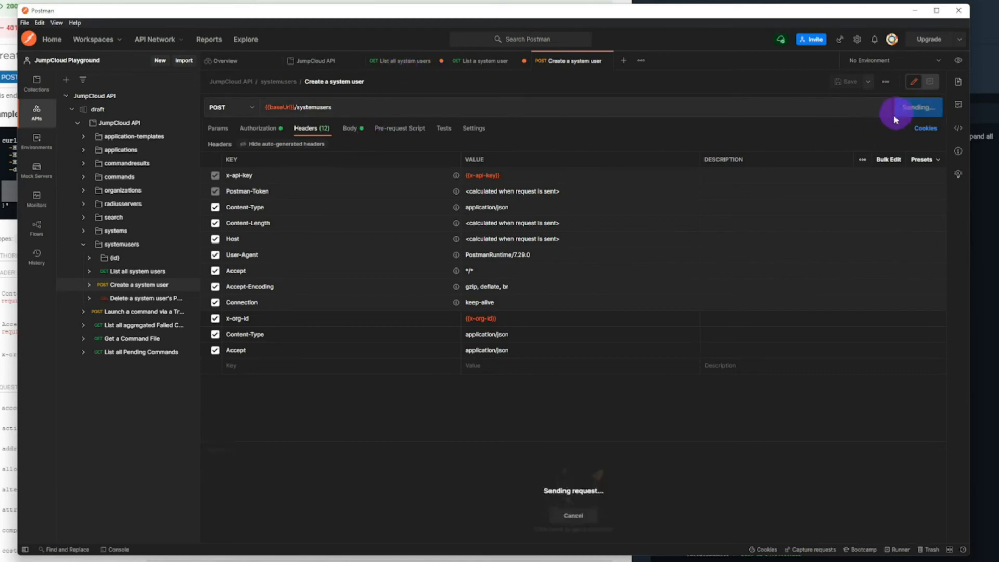
left_click_drag(451, 440, 460, 391)
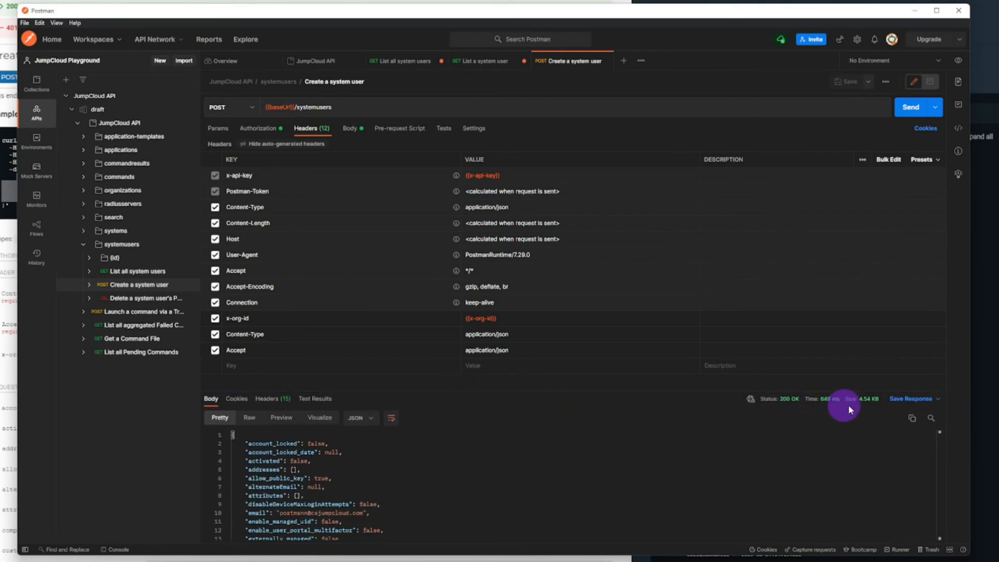
left_click_drag(557, 390, 562, 240)
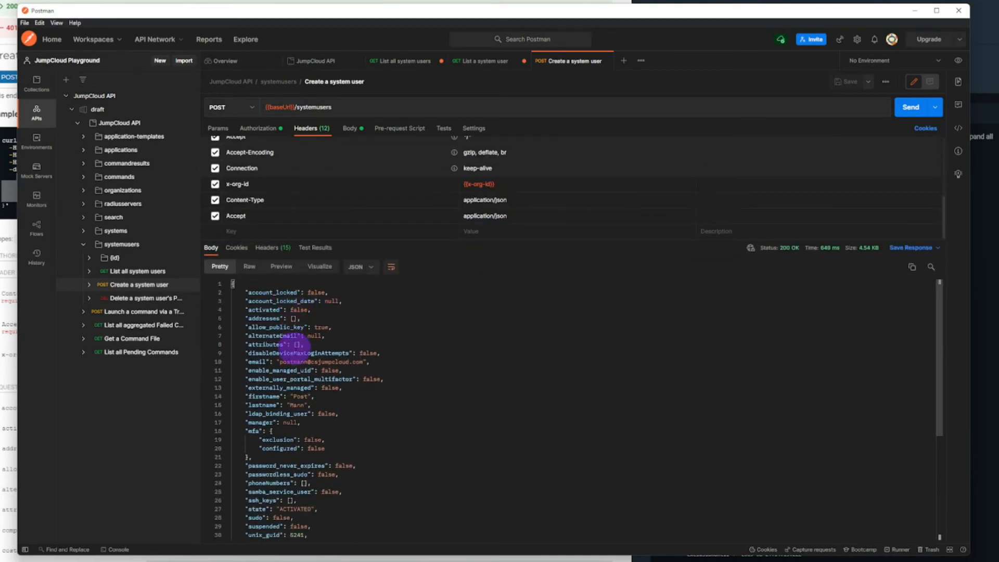
scroll(308, 369, "down", 1)
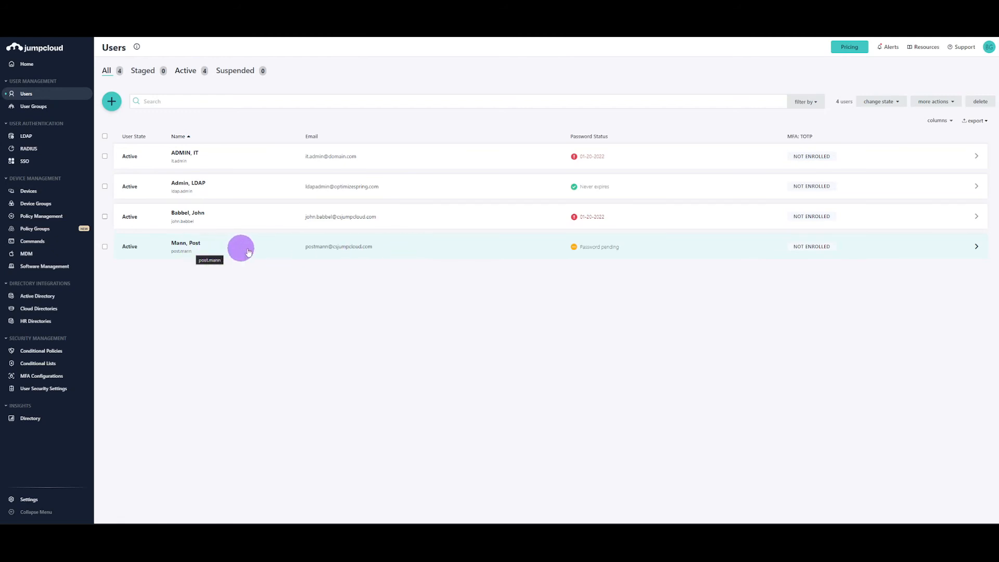
Step: Switch to the JumpCloud admin console and open the newly created user's details
left_click(279, 251)
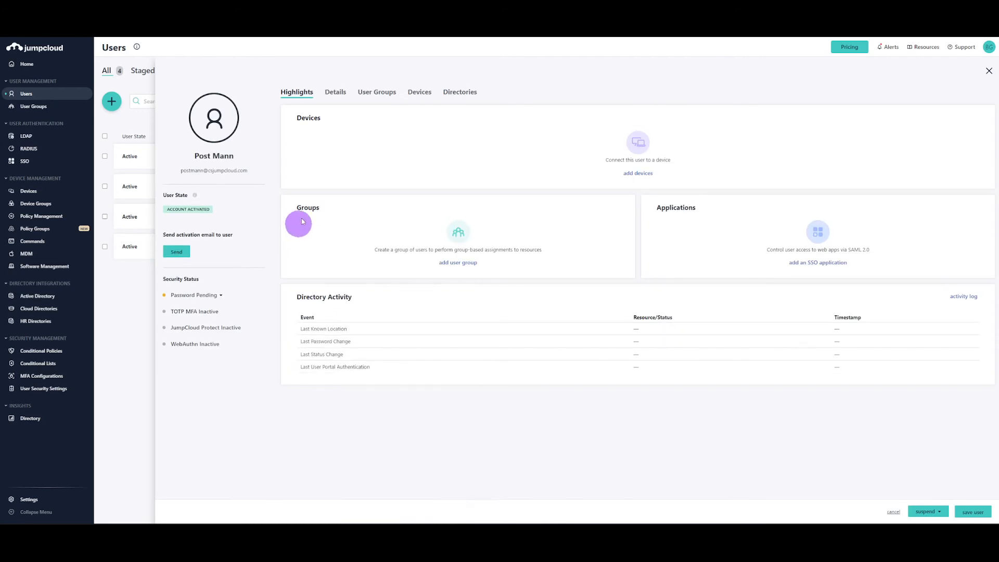
left_click(335, 91)
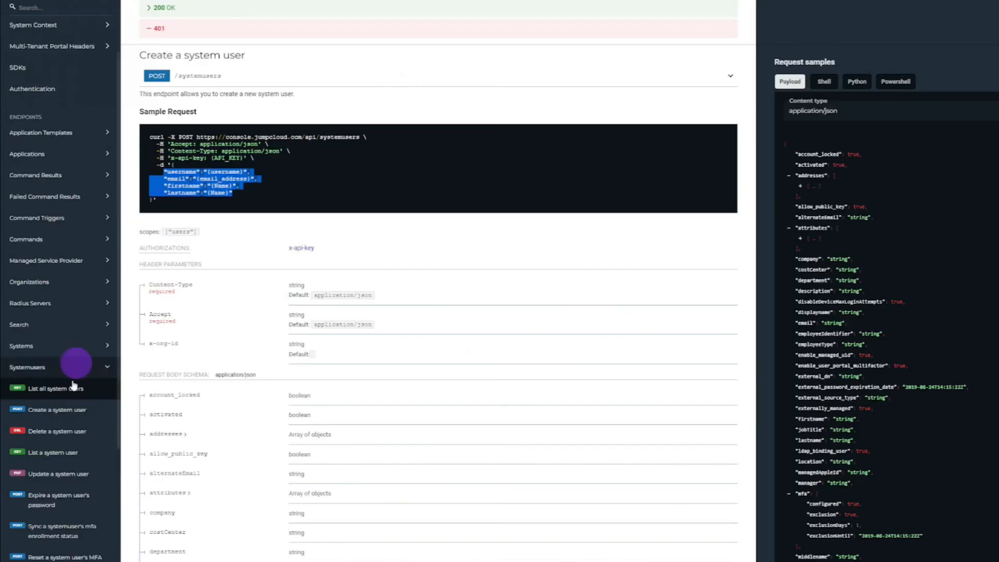
Step: Look up Delete a system user in the JumpCloud API documentation and open Postman's Delete a system user's Public SSH Keys request
left_click(62, 431)
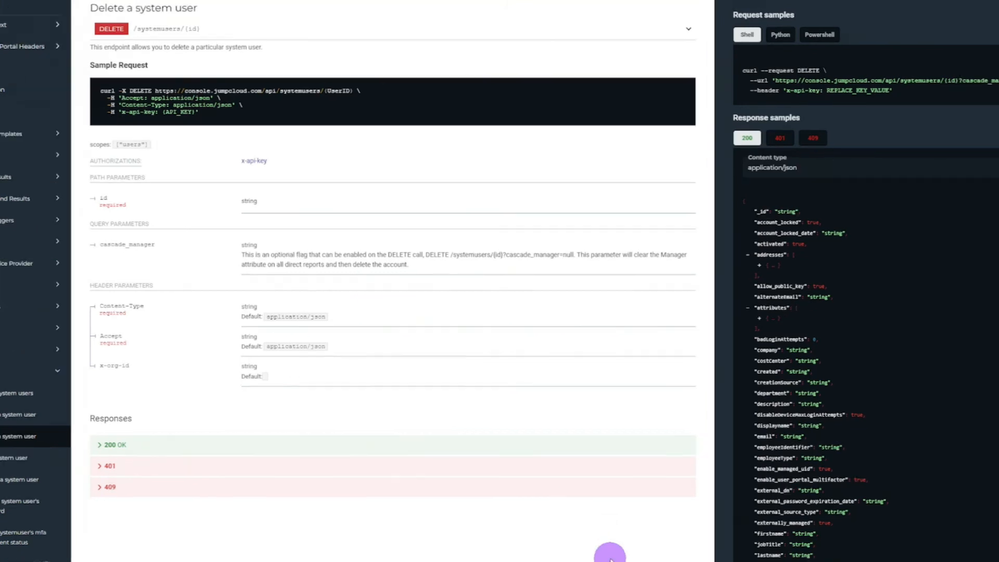
key("alt+Tab")
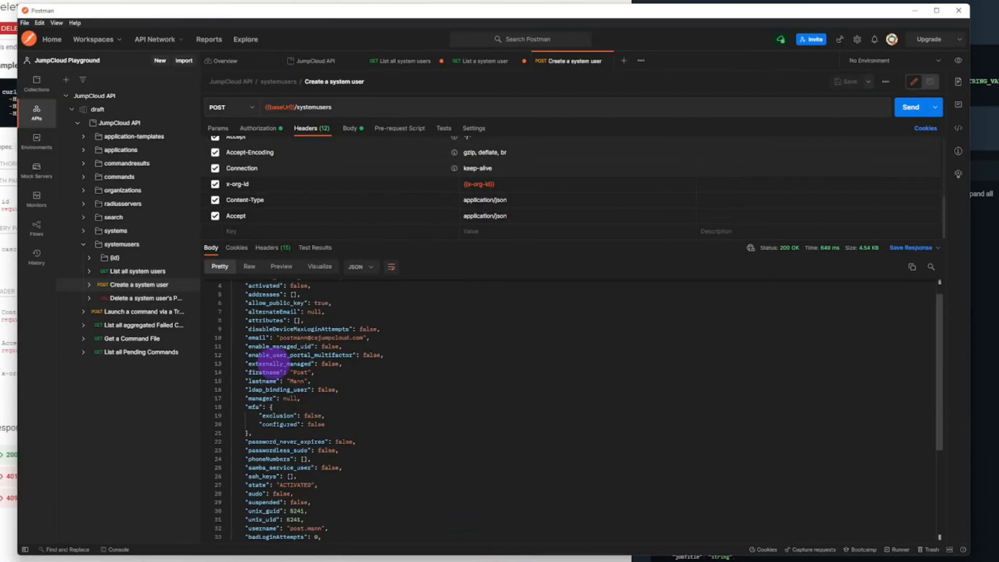
left_click(143, 298)
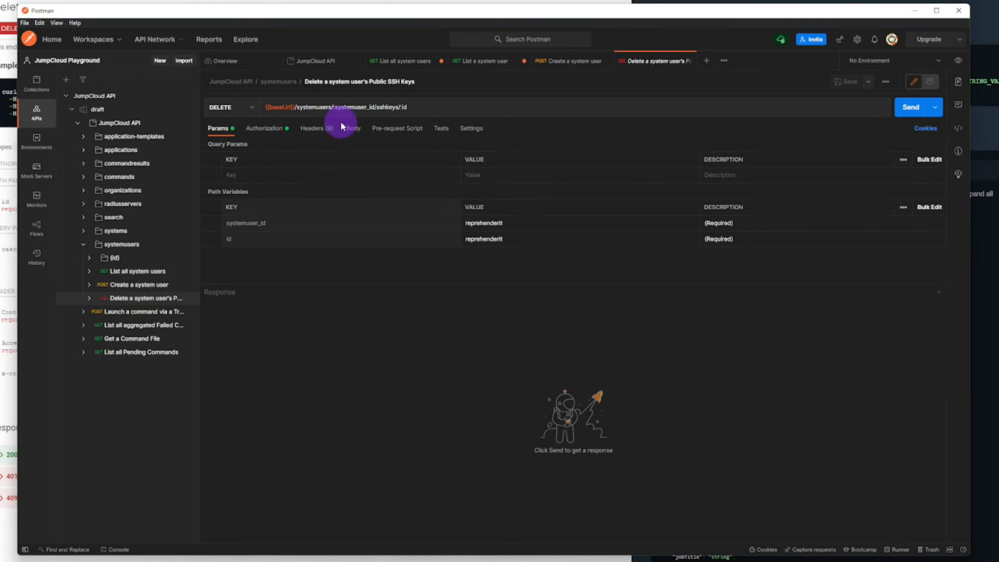
Step: Copy the new user's id from the create response into the id path variable of the DELETE request
left_click(569, 61)
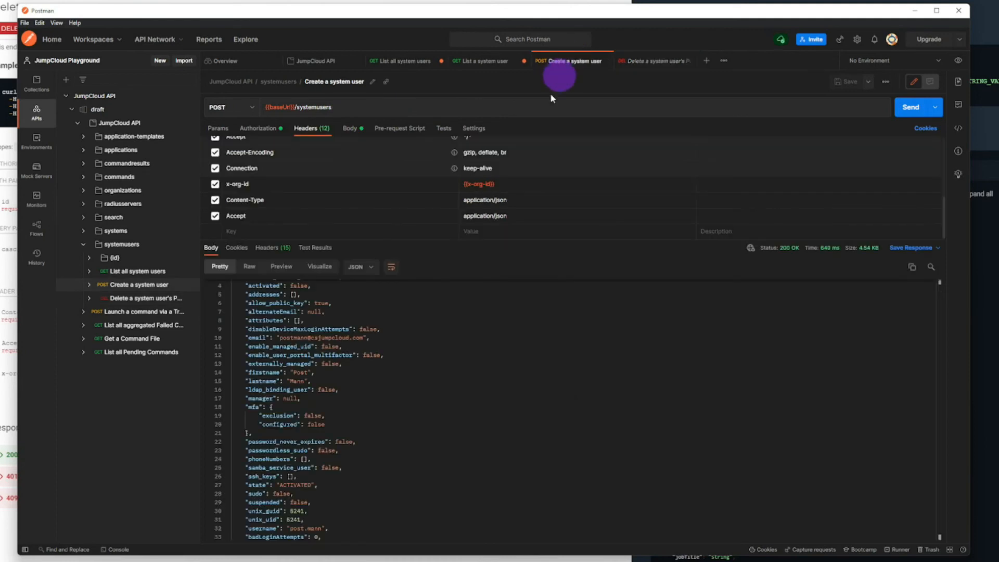
scroll(361, 413, "down", 5)
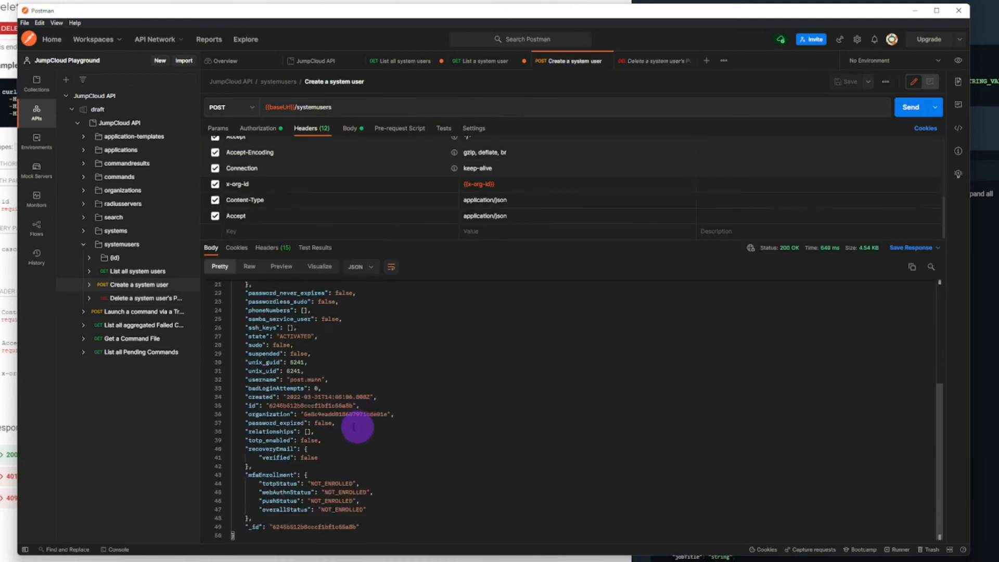
double_click(317, 405)
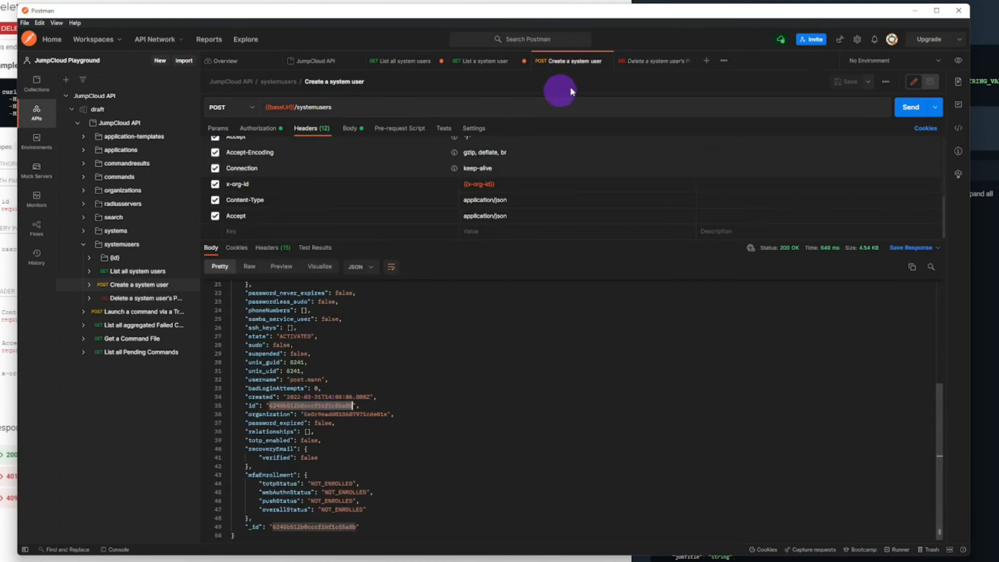
left_click(652, 61)
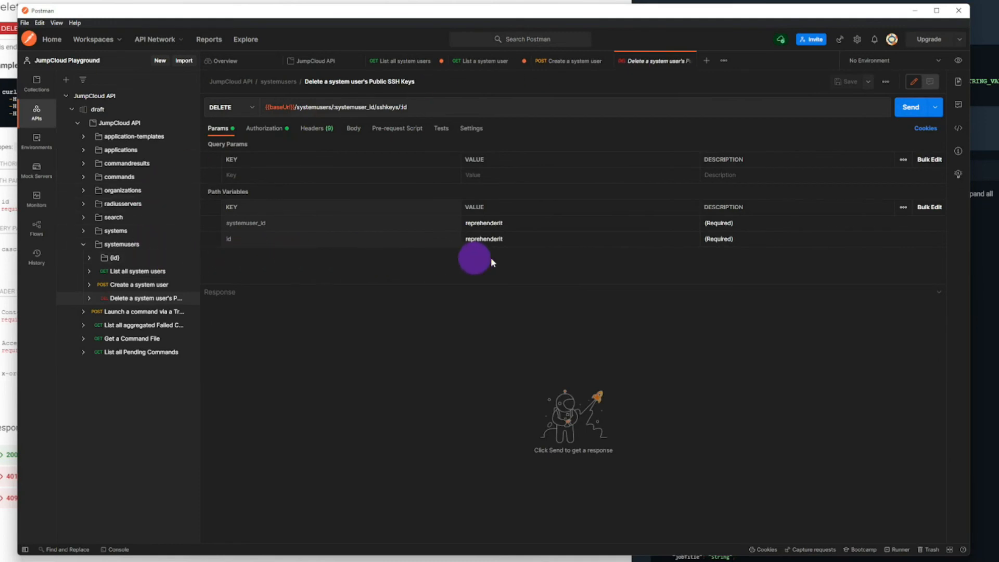
double_click(531, 238)
type("6245b512b8cccf1bf1c55a8b")
key("Tab")
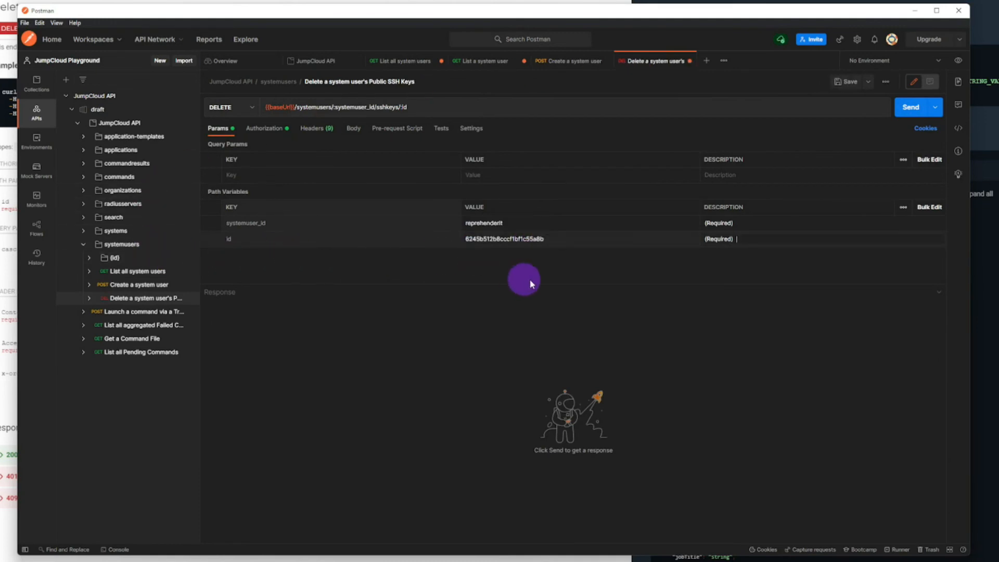
Step: Set the x-org-id header of the DELETE request to the {{x-org-id}} variable
left_click(317, 129)
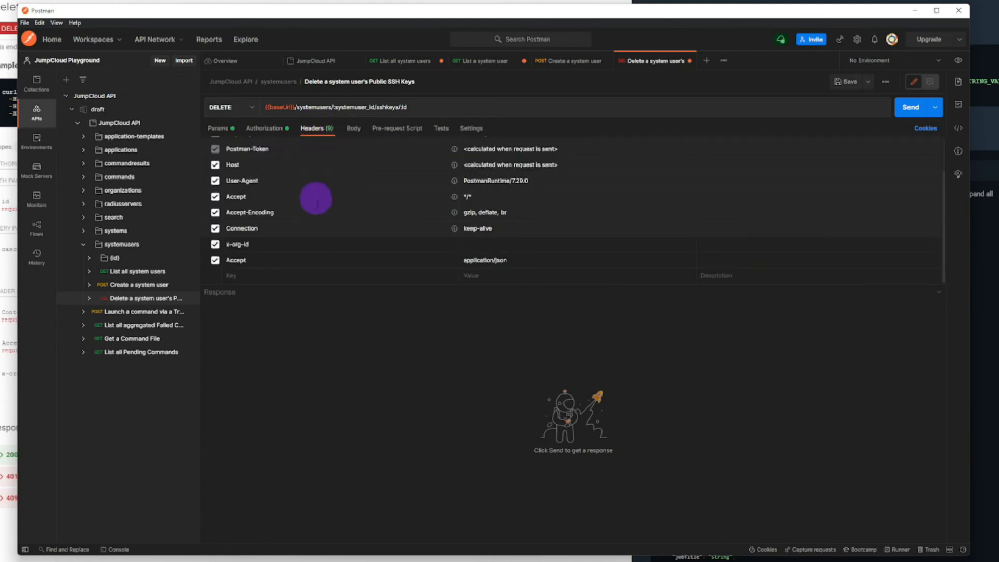
type("{{")
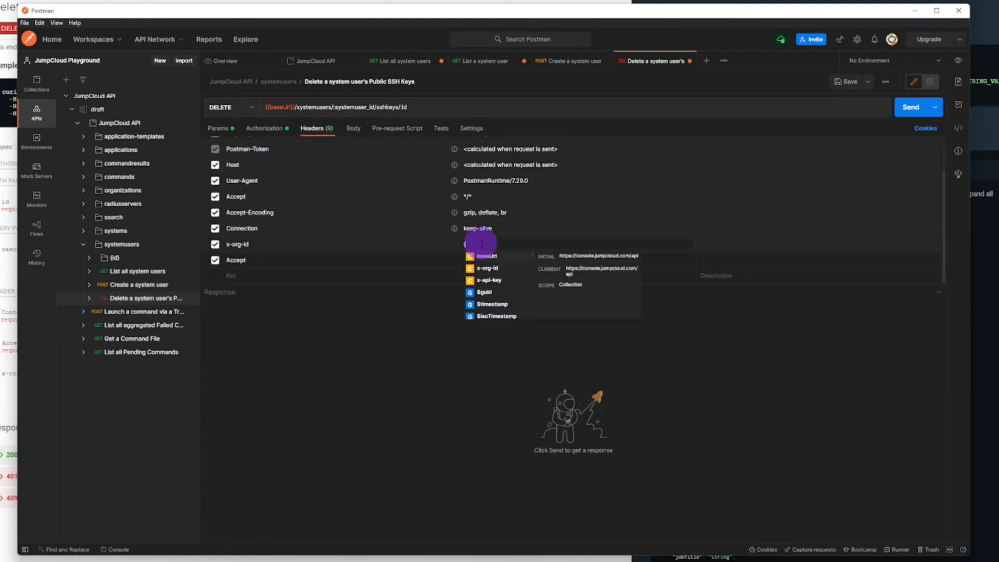
left_click(487, 267)
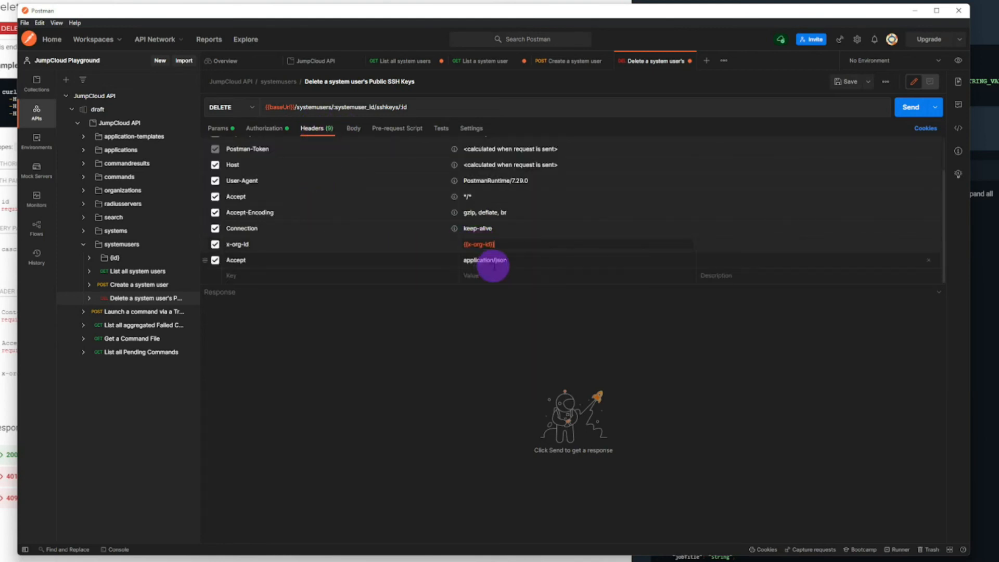
Step: Set the DELETE request's API key authorization value to the {{x-api-key}} variable and send the request
left_click(280, 129)
triple_click(585, 207)
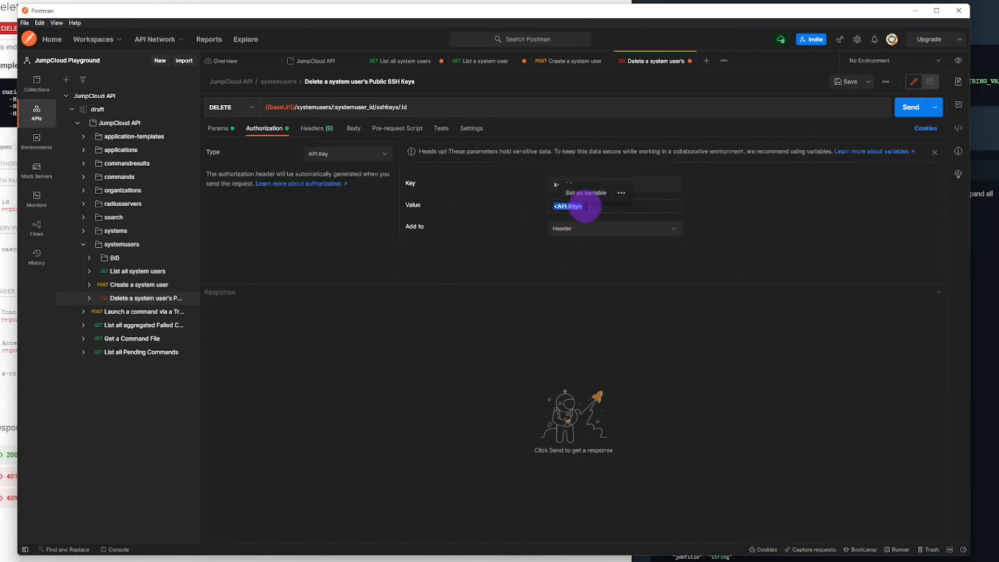
type("{{")
left_click(578, 242)
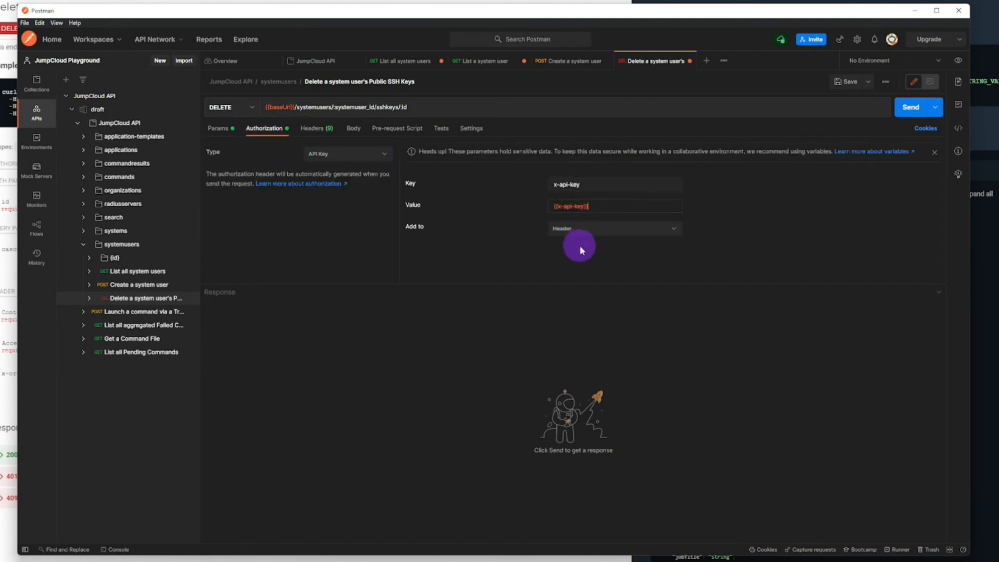
left_click(902, 109)
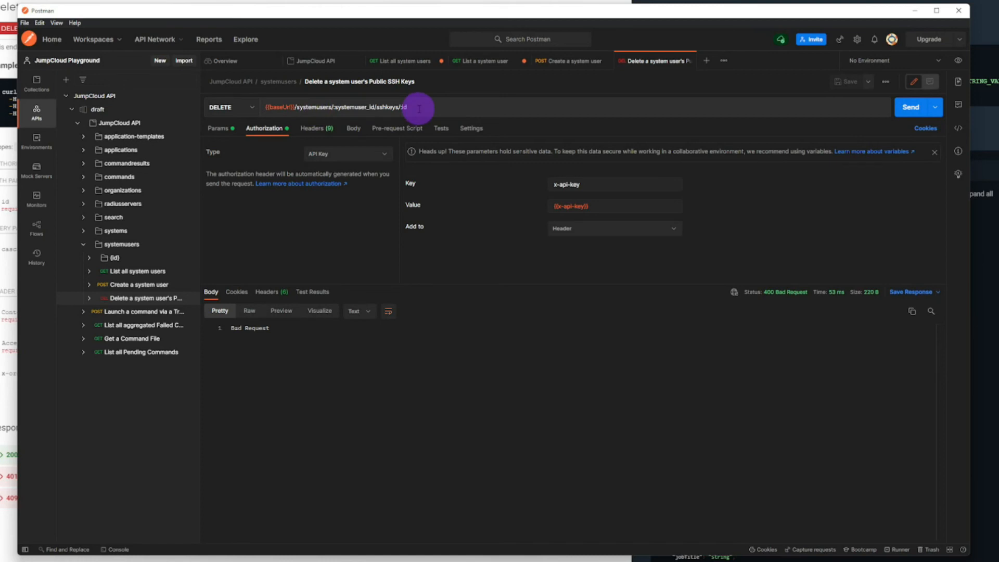
Step: Remove sshkeys/:id from the end of the DELETE request URL and send the request again
left_click_drag(416, 107, 378, 108)
key("BackSpace")
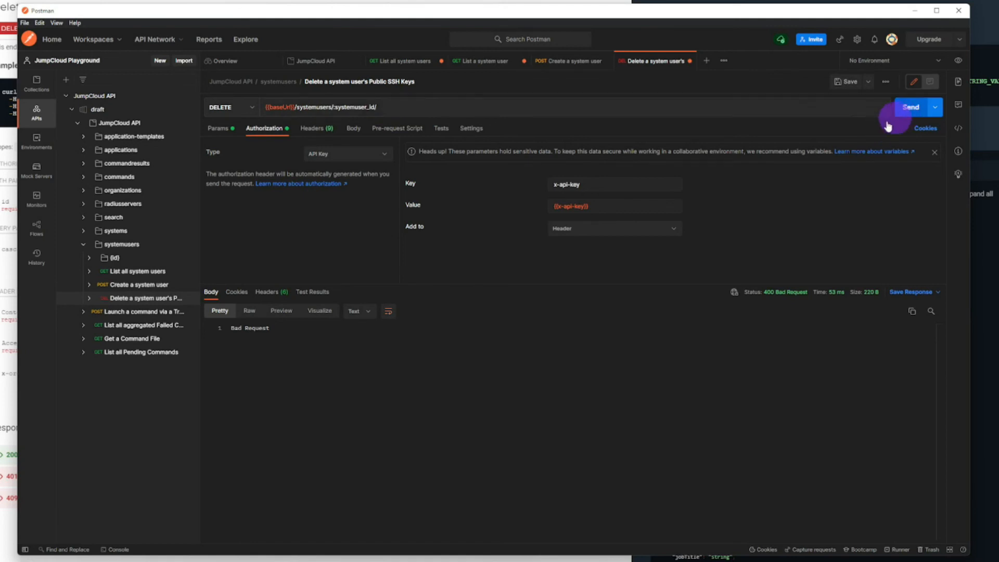
left_click(902, 107)
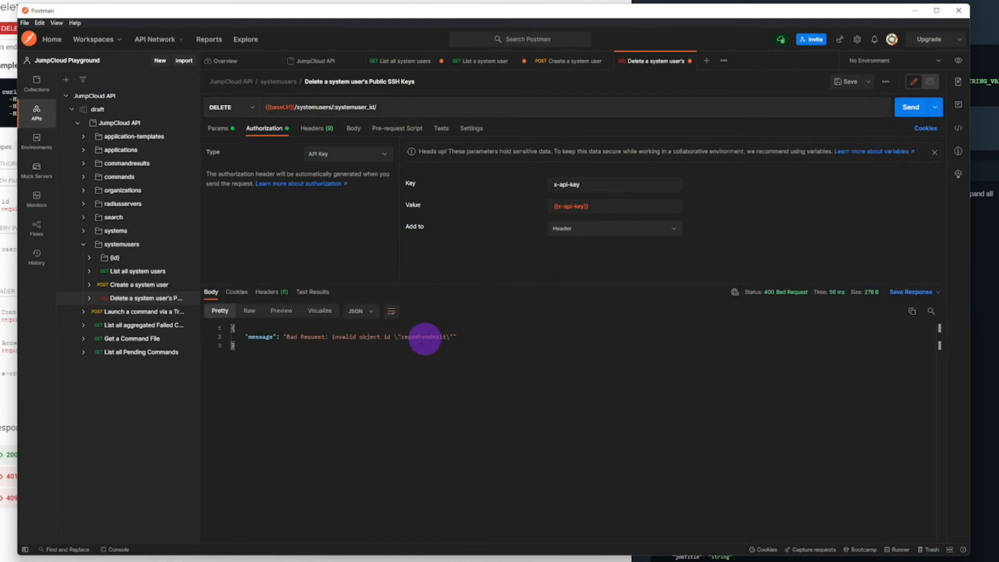
Step: Replace the systemuser_id path variable's placeholder with the copied user id and send the DELETE request
left_click(222, 138)
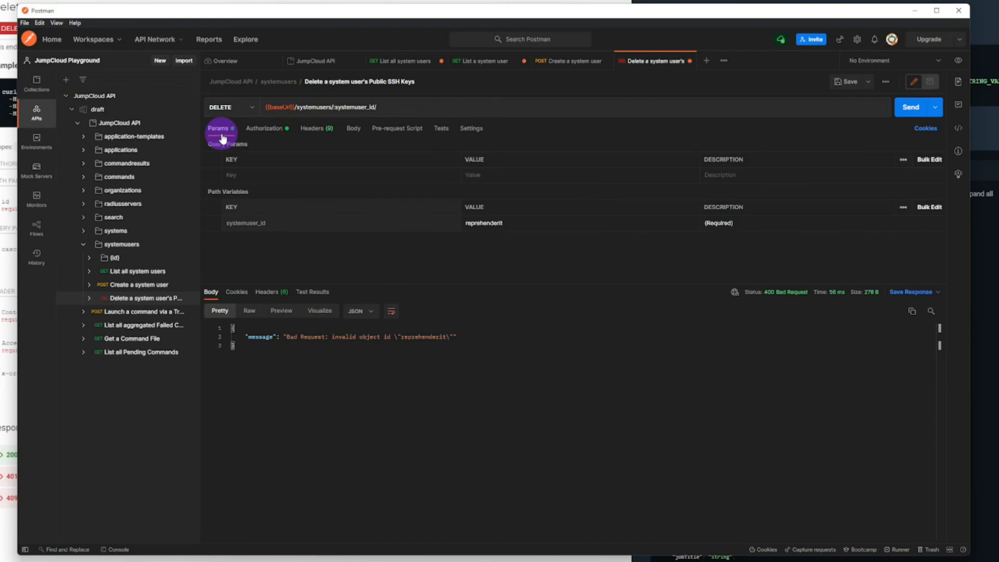
double_click(518, 223)
type("6245b512b8cccf1b71c55a8b")
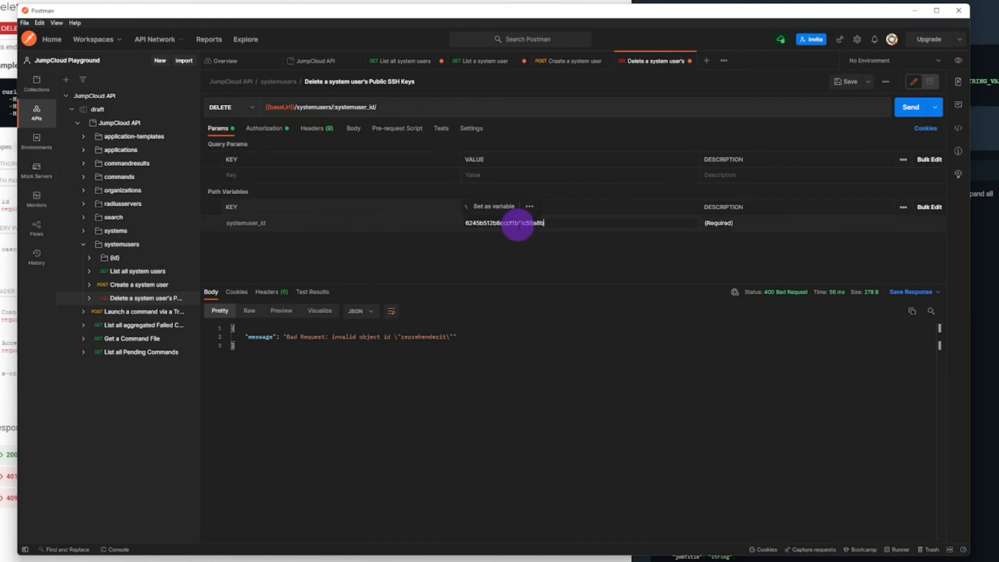
key("Tab")
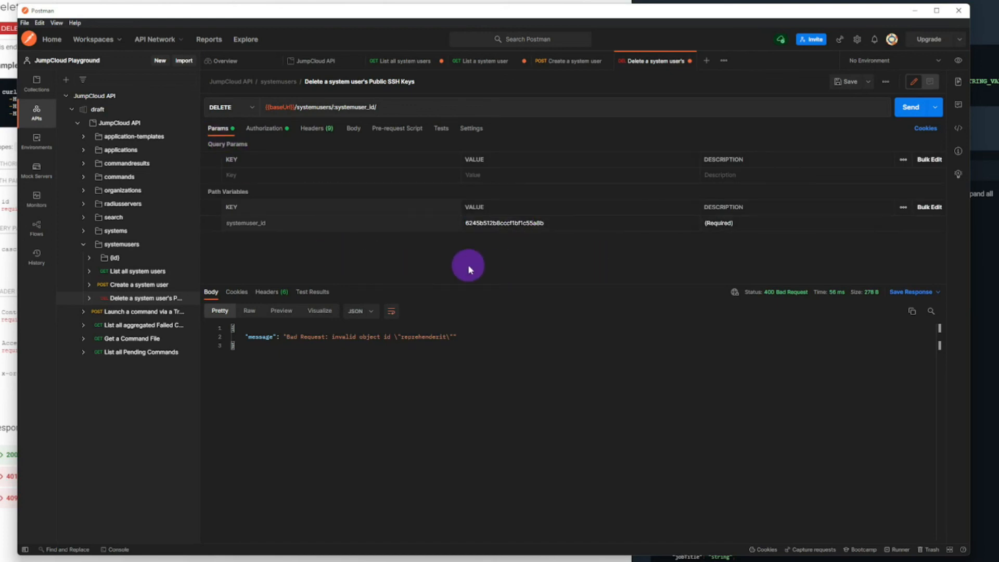
left_click(910, 107)
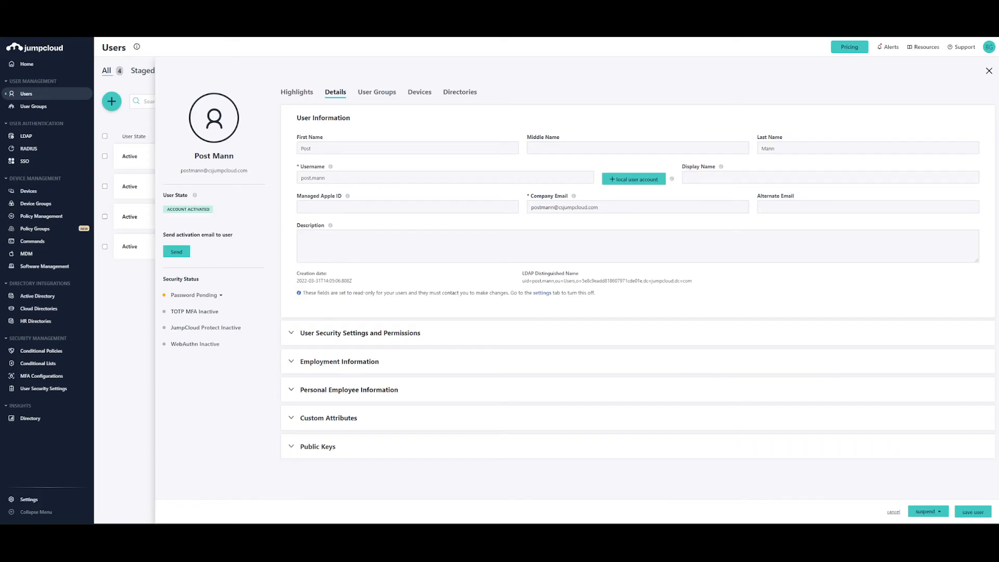
Step: Switch to the JumpCloud admin console, close the user's details and open Directory Insights to examine the event log
left_click(988, 71)
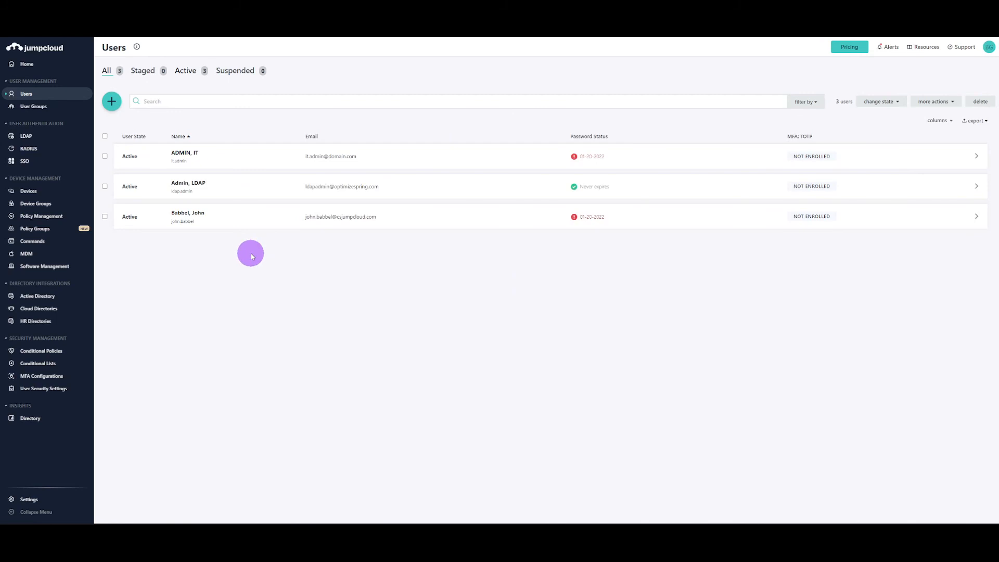
left_click(39, 418)
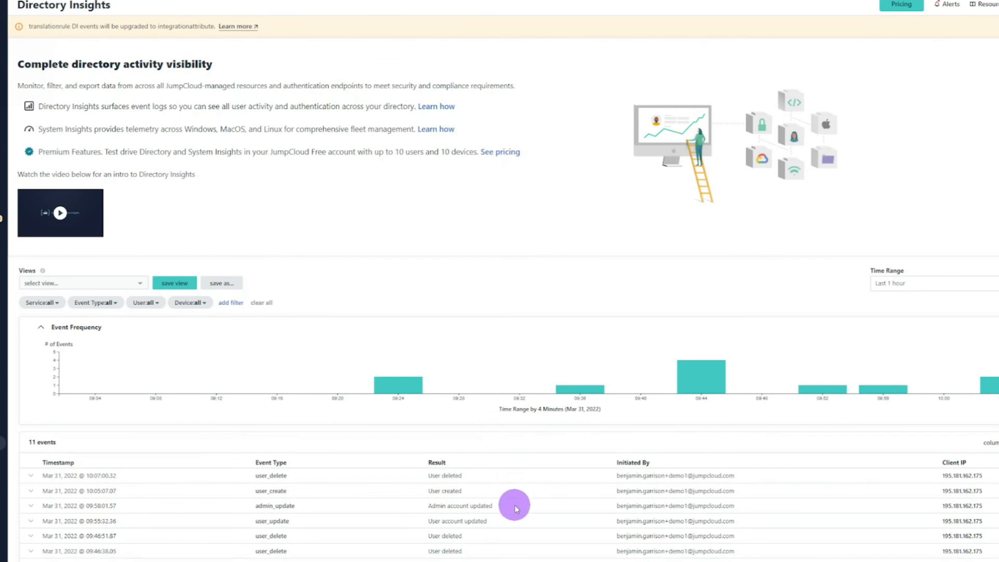
Step: Expand the most recent user_delete event, examine its JSON details including the initiator and resource sections, and collapse it
scroll(514, 507, "down", 3)
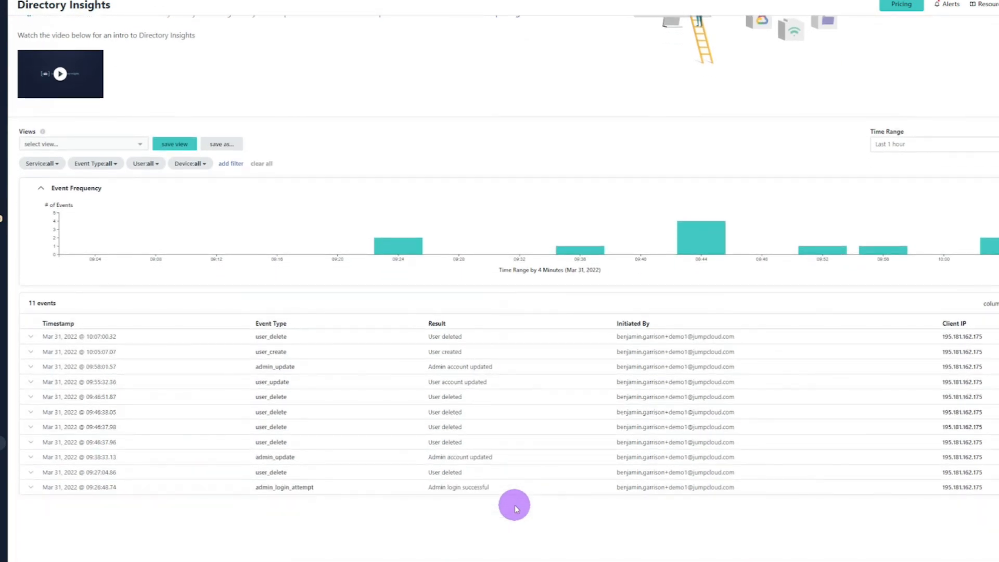
left_click(31, 336)
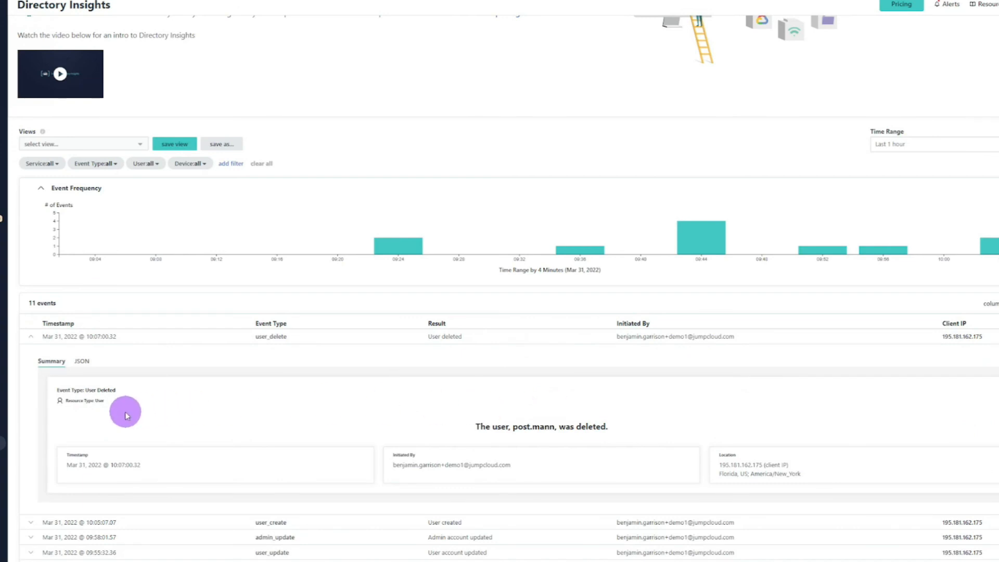
left_click(82, 362)
scroll(205, 426, "down", 2)
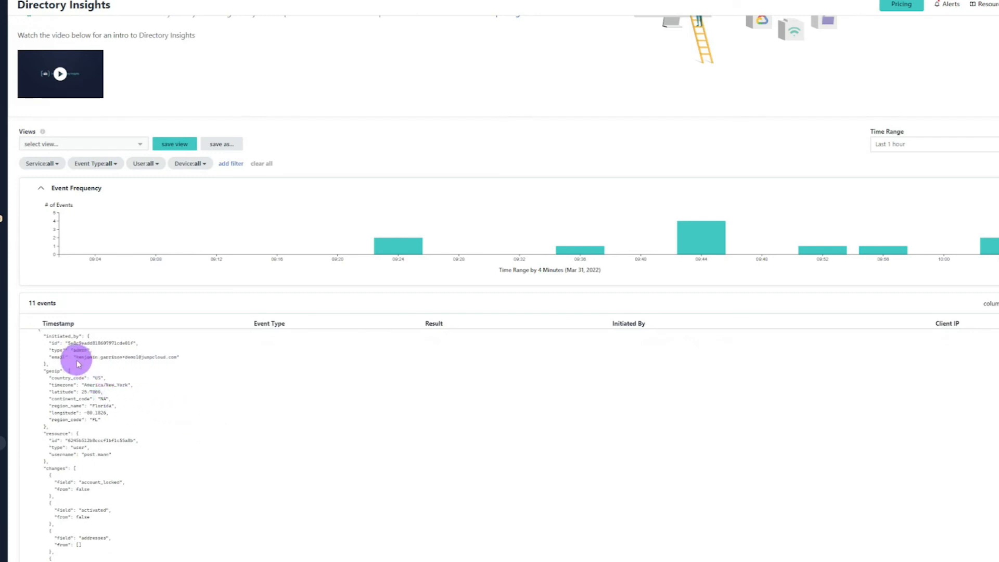
scroll(140, 440, "down", 2)
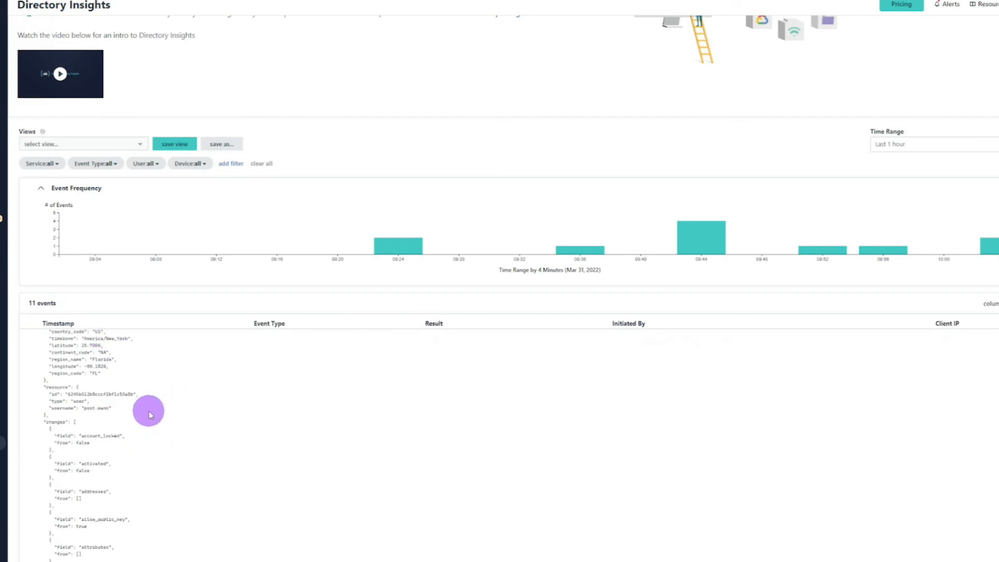
scroll(141, 447, "down", 3)
scroll(137, 455, "up", 5)
left_click(31, 336)
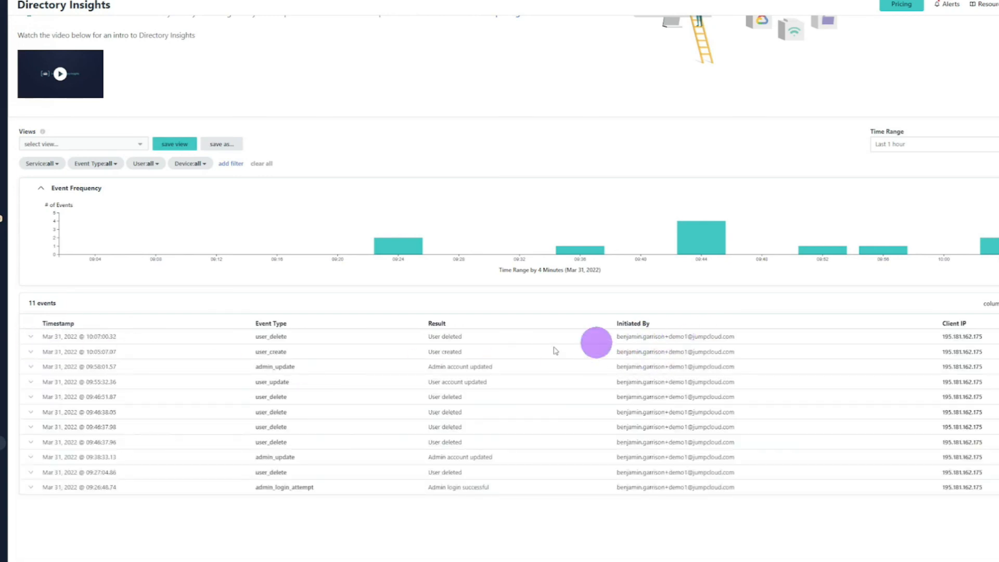
Step: Reopen the latest user_delete event's JSON and highlight the auth_method line to check how the deletion was authenticated
left_click(31, 337)
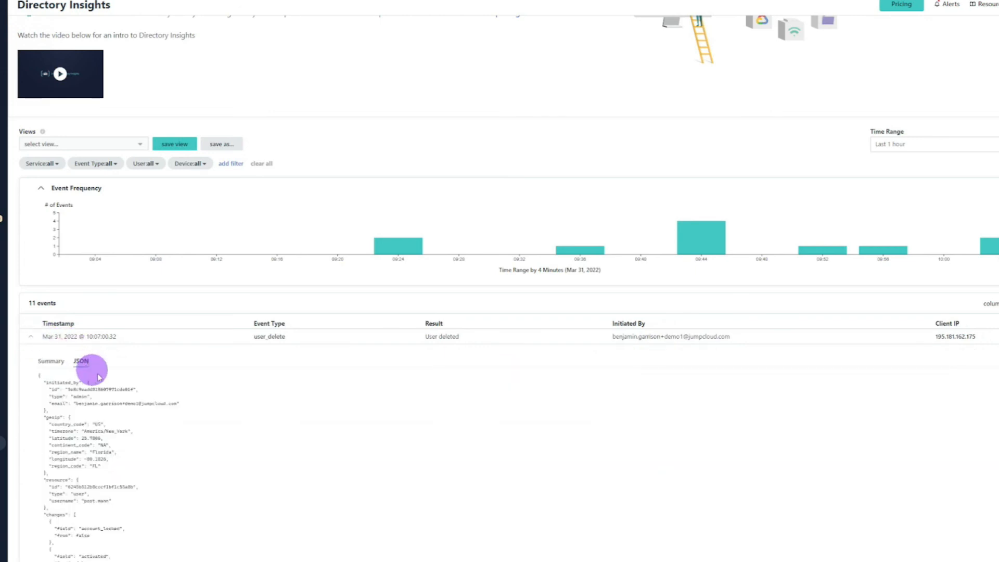
scroll(188, 451, "down", 4)
scroll(188, 451, "down", 6)
scroll(187, 448, "down", 5)
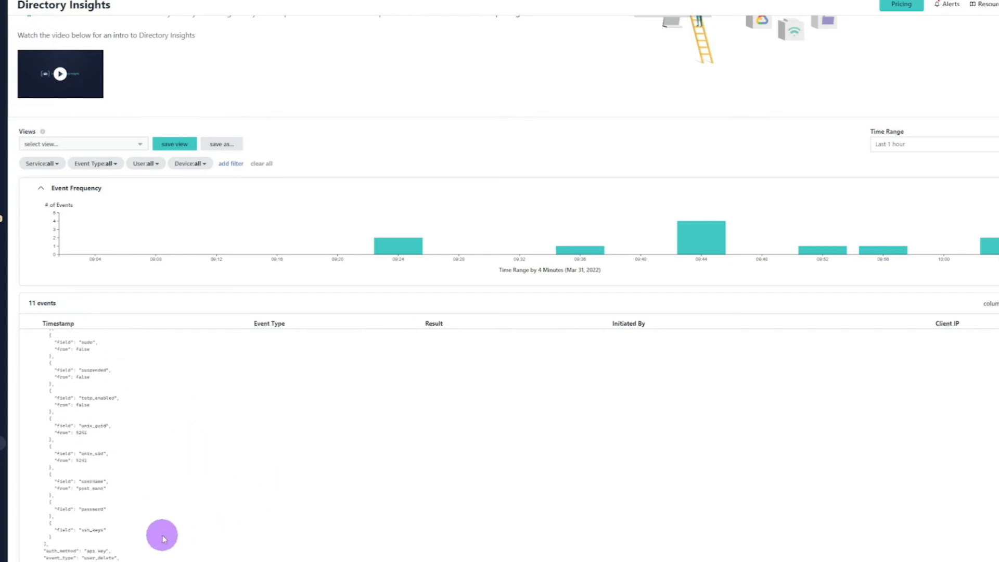
left_click_drag(34, 538, 118, 538)
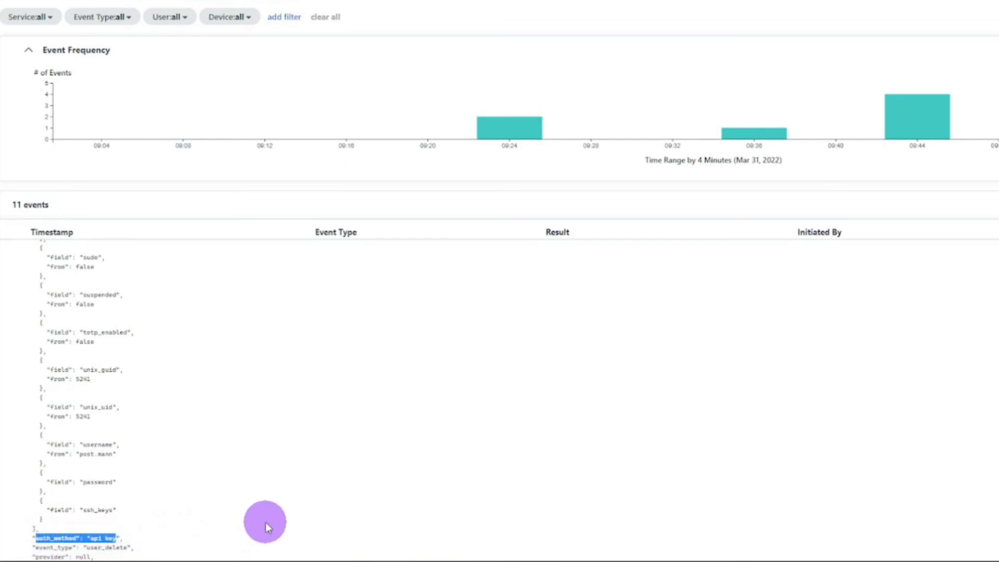
scroll(515, 288, "down", 3)
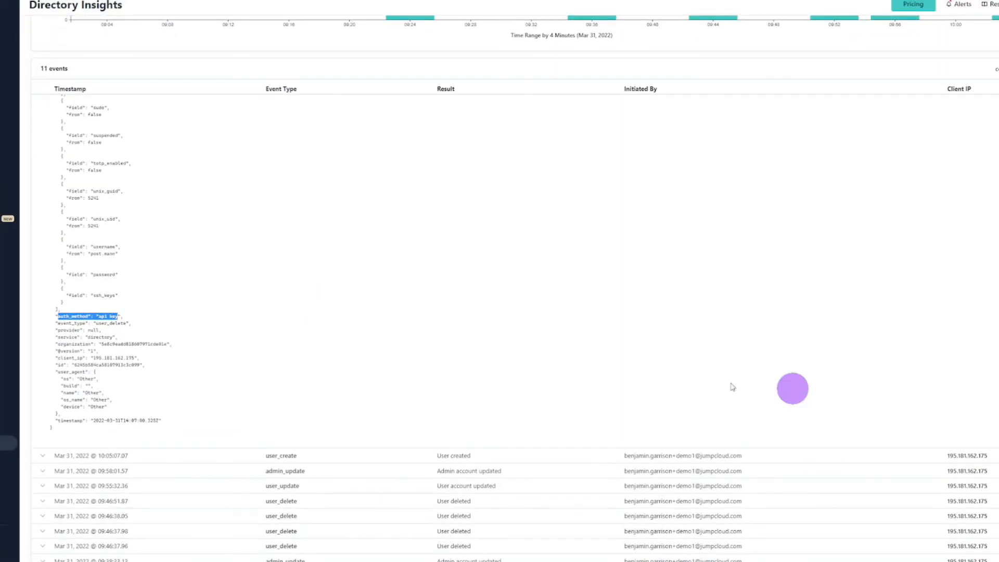
left_click(109, 334)
left_click_drag(54, 316, 121, 316)
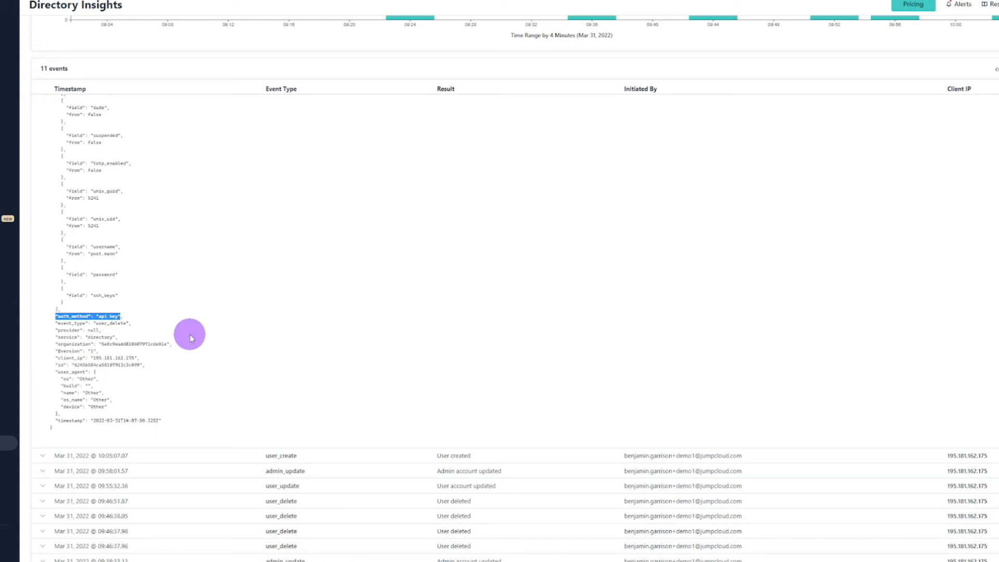
left_click_drag(58, 316, 120, 316)
left_click(203, 329)
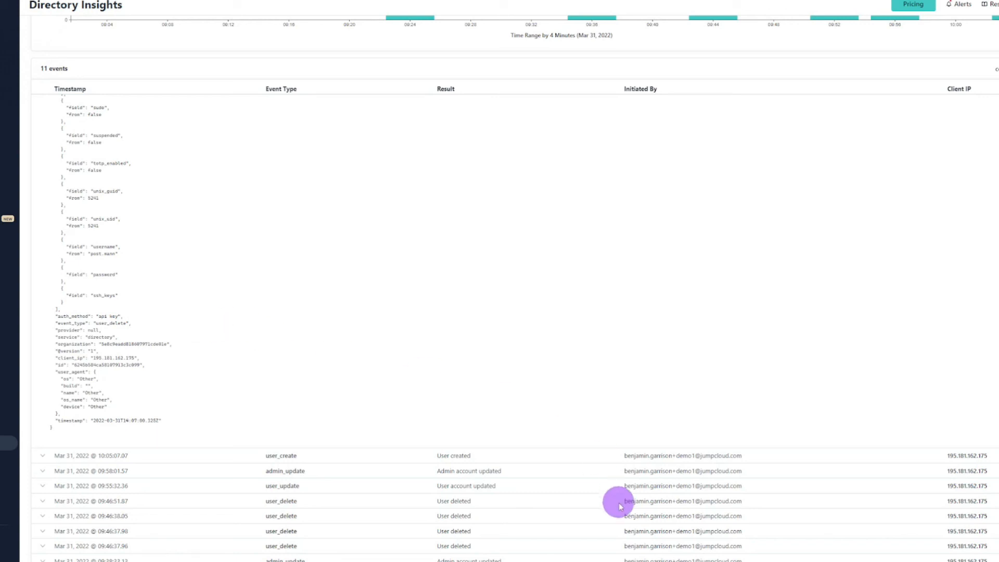
Step: Switch to Postman, enlarge the response area of the DELETE request and examine the returned user attributes, starting with account_locked
left_click(632, 560)
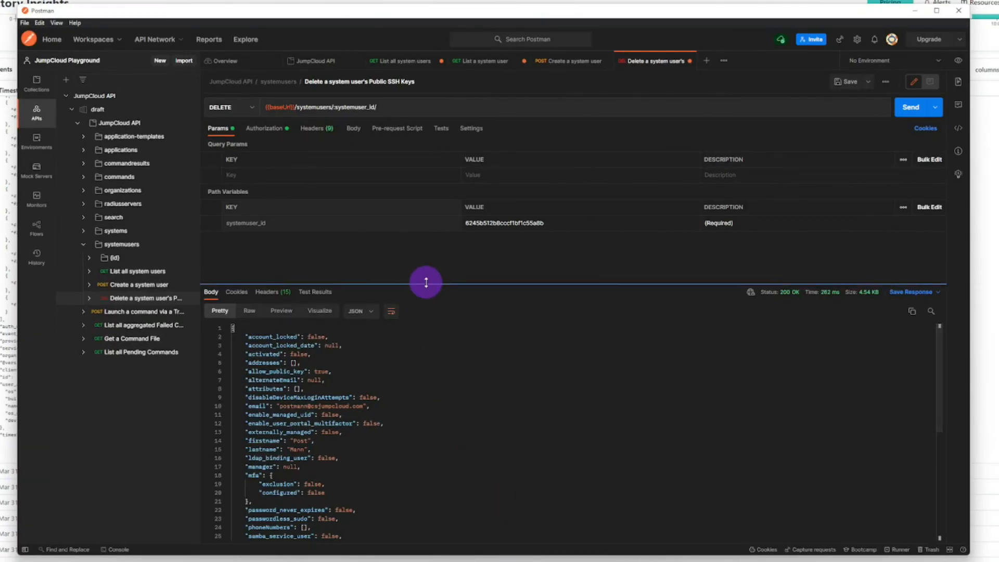
left_click_drag(424, 283, 426, 240)
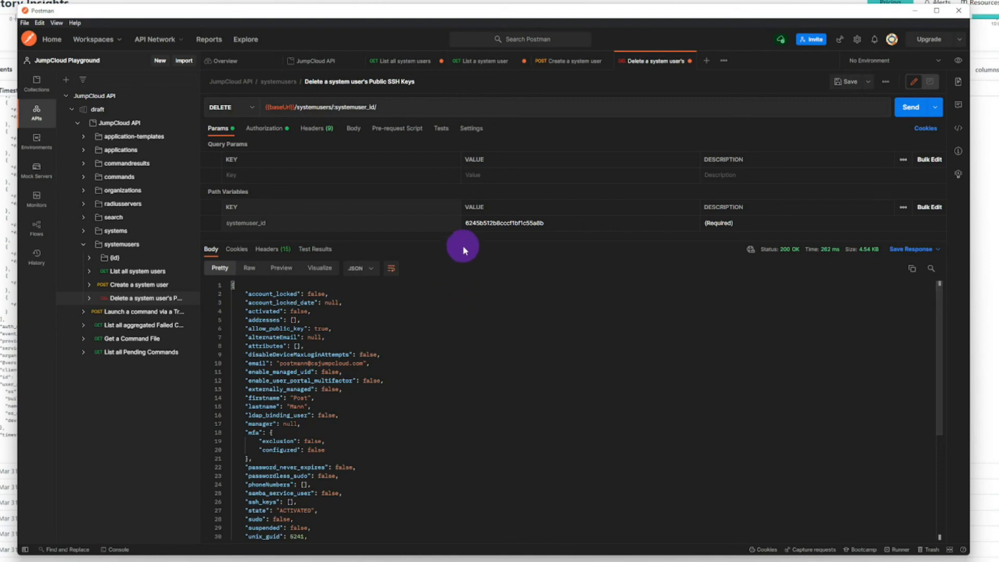
left_click_drag(461, 241, 468, 213)
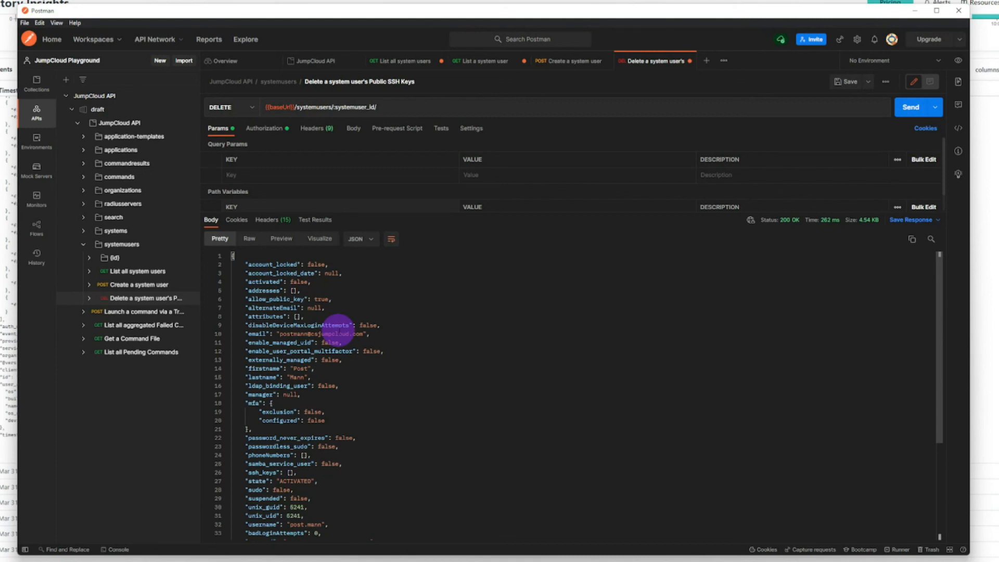
left_click_drag(242, 264, 318, 265)
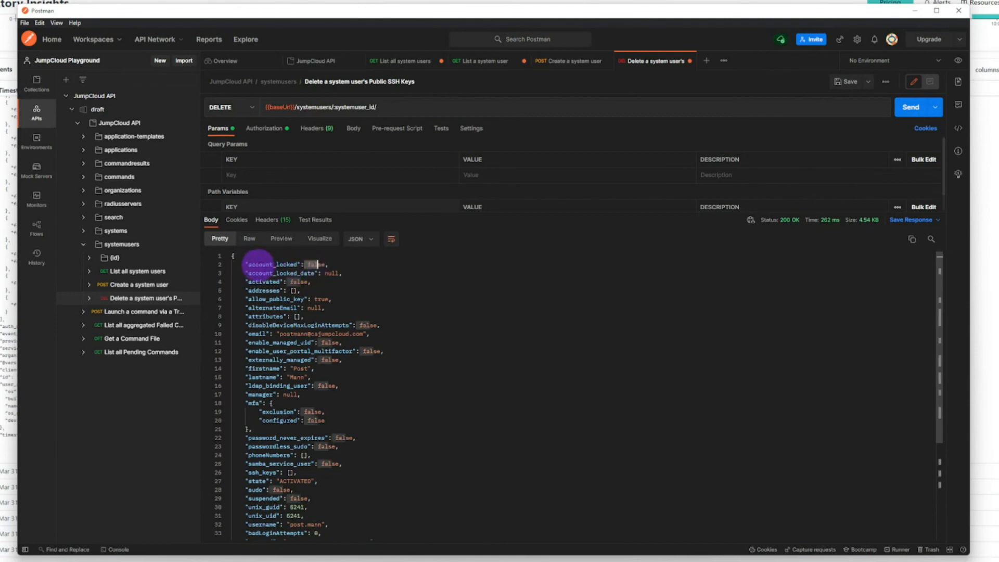
left_click(318, 264)
left_click(433, 305)
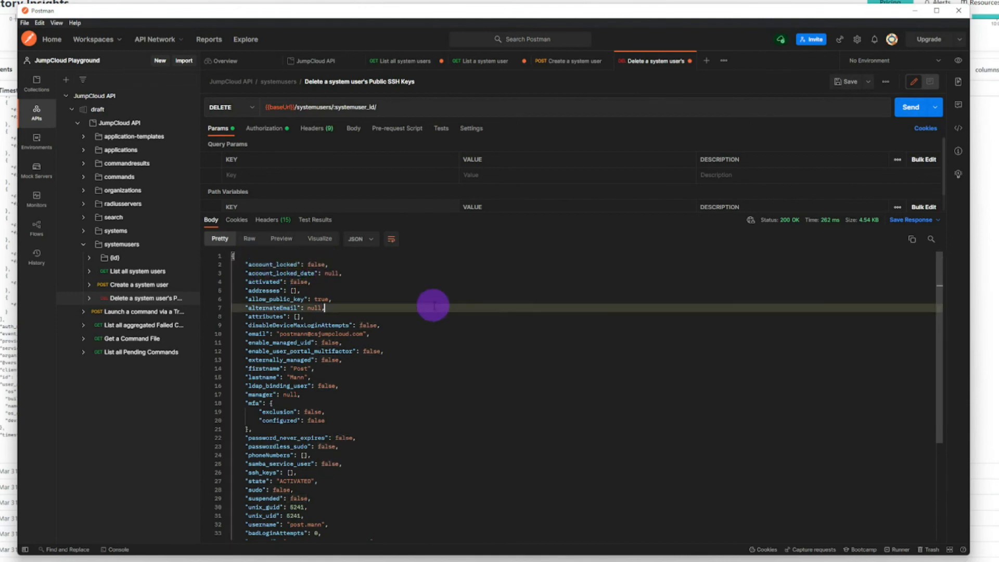